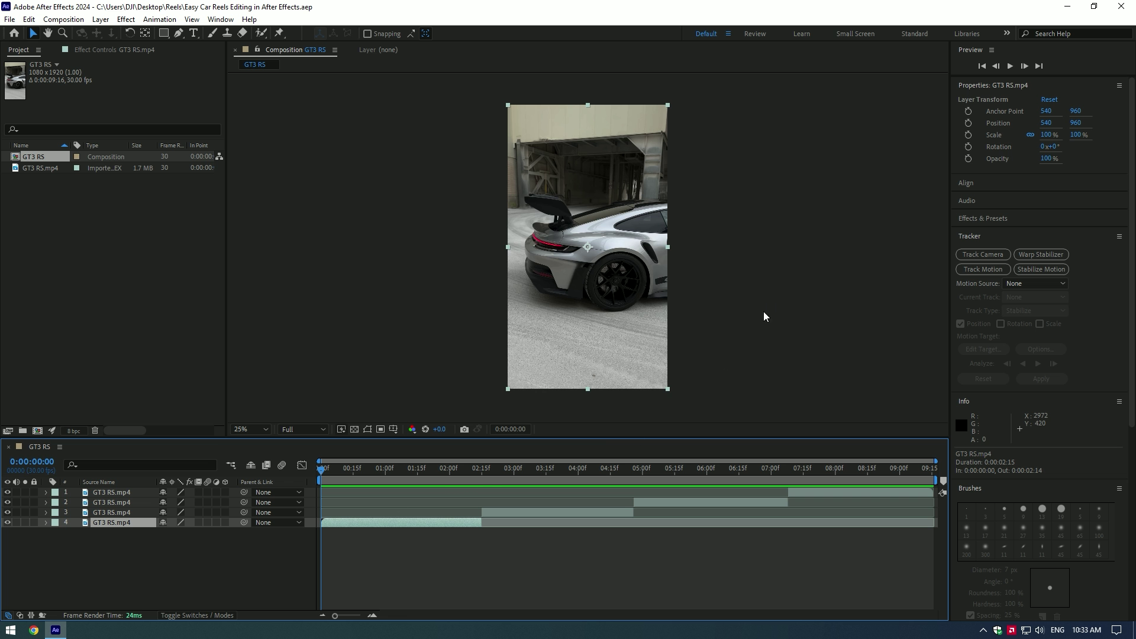
# Apply the Mocha AE effect to the first clip on layer 4 and launch Mocha to work on the rear wheel
pyautogui.press('.')
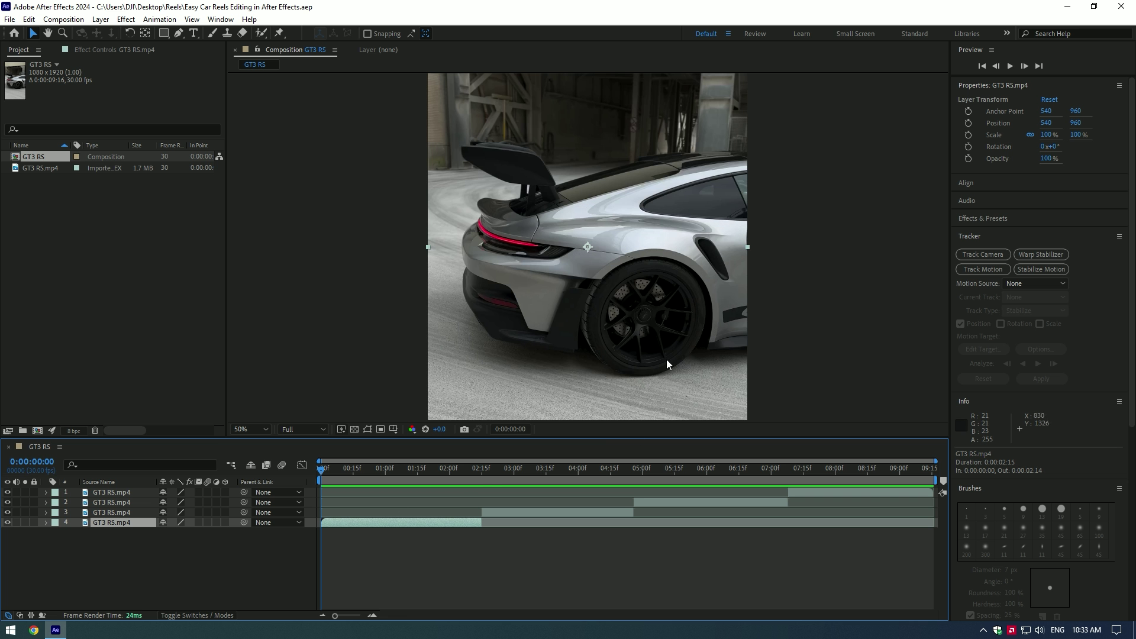
pyautogui.click(164, 33)
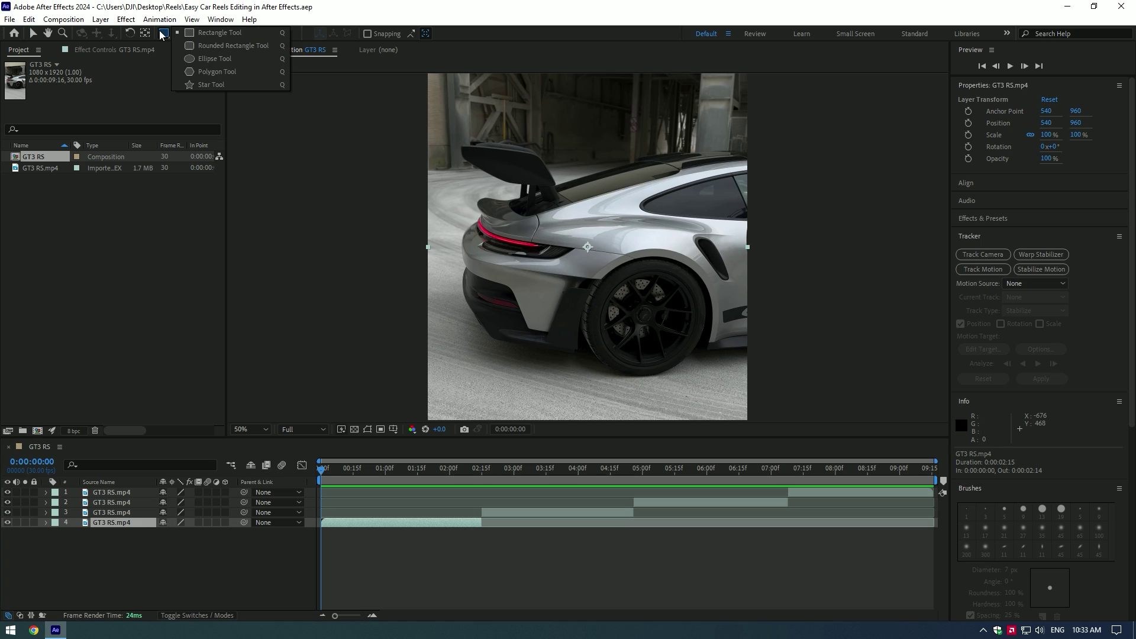
pyautogui.click(216, 58)
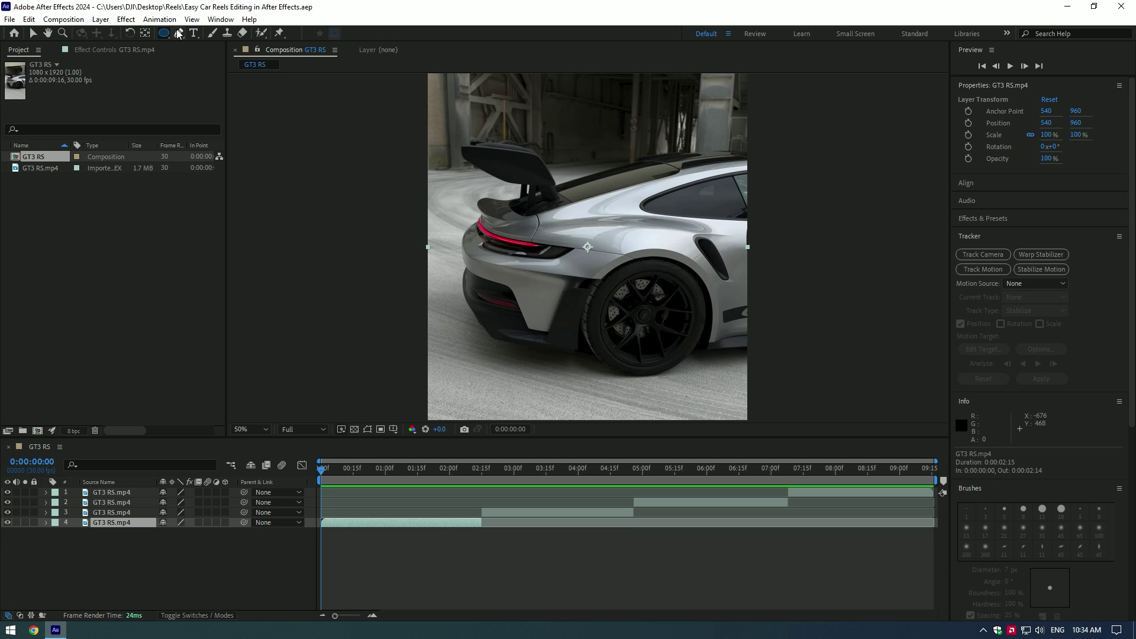
pyautogui.hotkey('ctrl', 'space')
pyautogui.write('mocha')
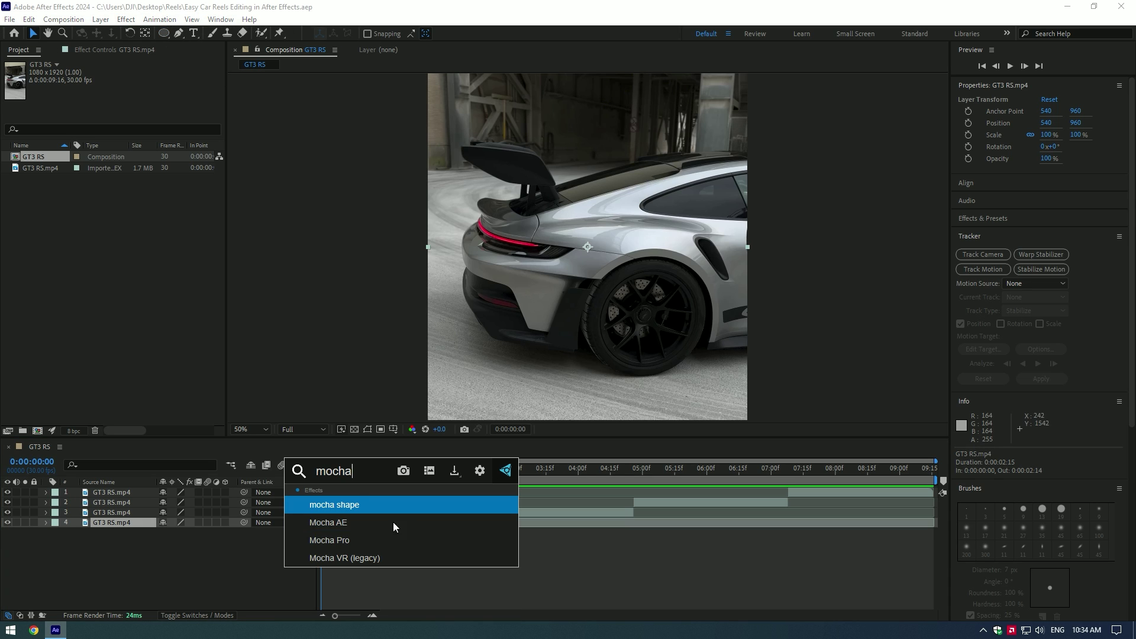
pyautogui.click(341, 521)
pyautogui.click(74, 211)
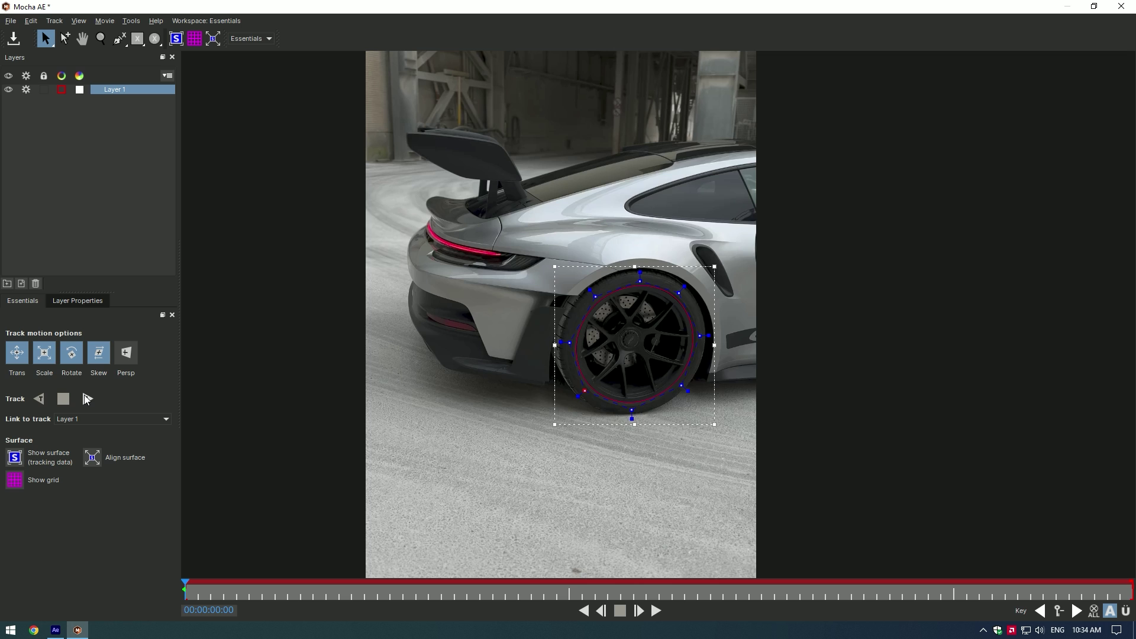
# Track the rear-wheel shape forwards and backwards through the whole clip, saving the tracking and returning to After Effects
pyautogui.click(87, 399)
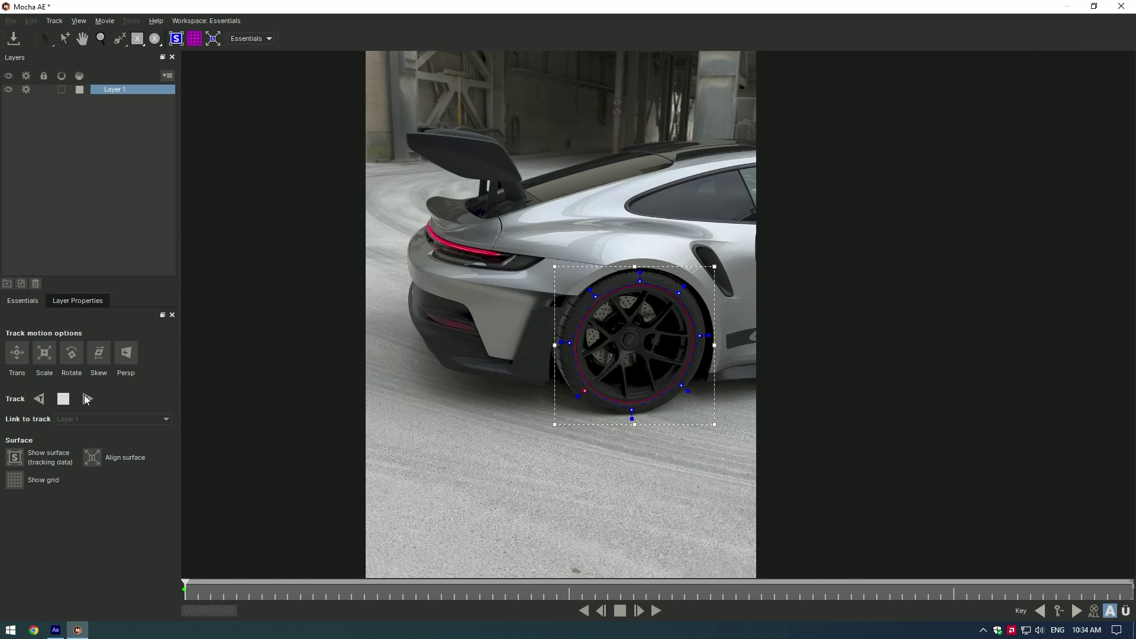
pyautogui.scroll(3, 598, 367)
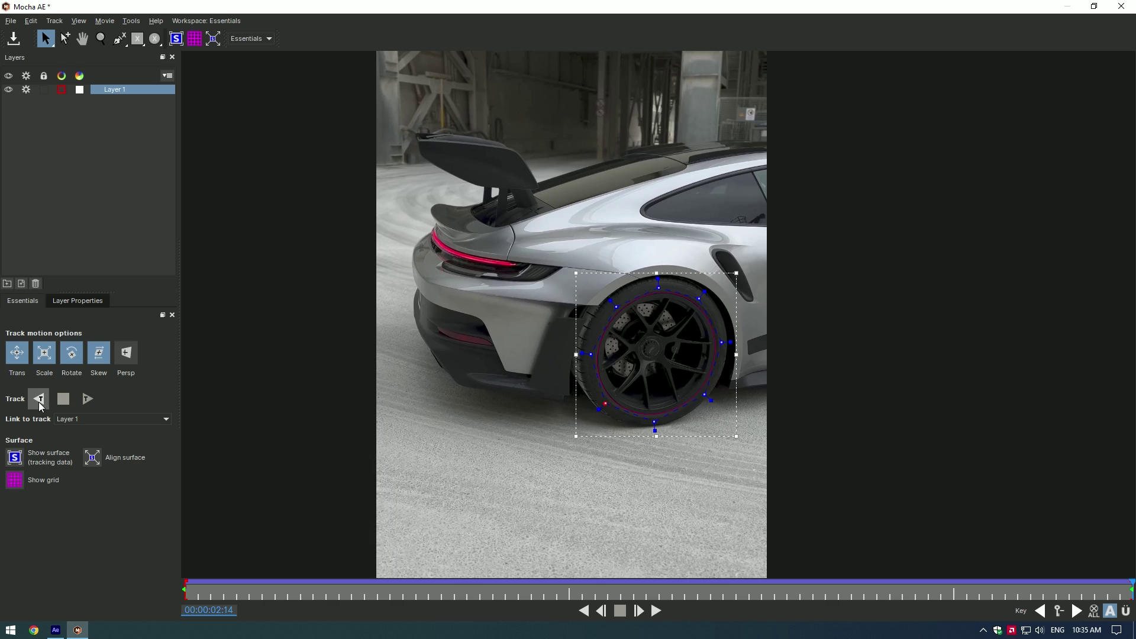
pyautogui.click(39, 399)
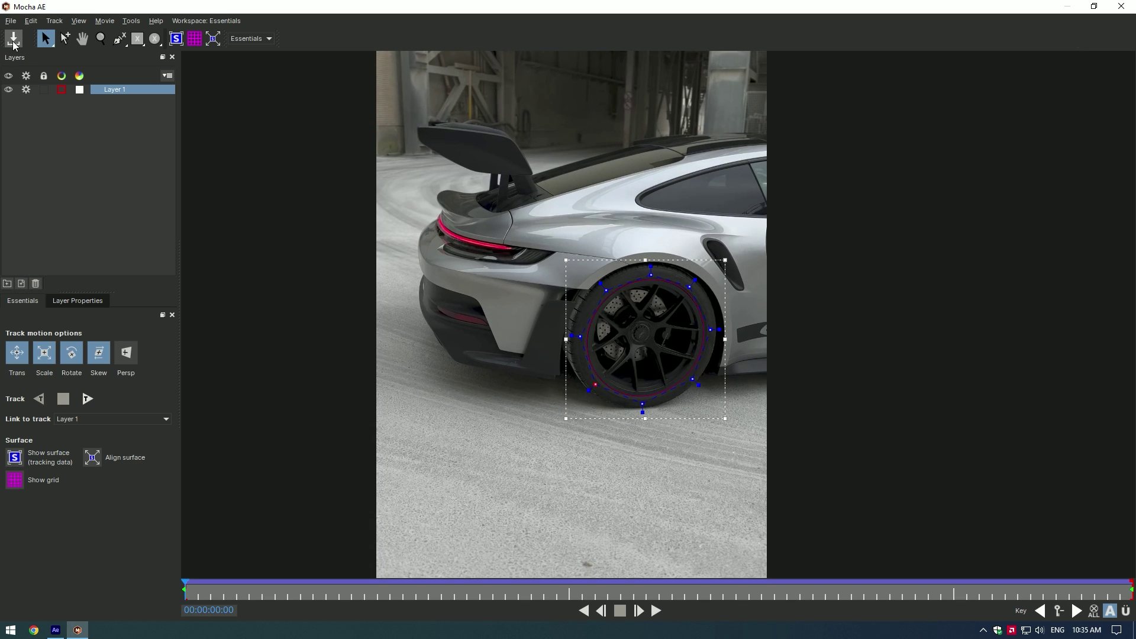
pyautogui.click(1121, 6)
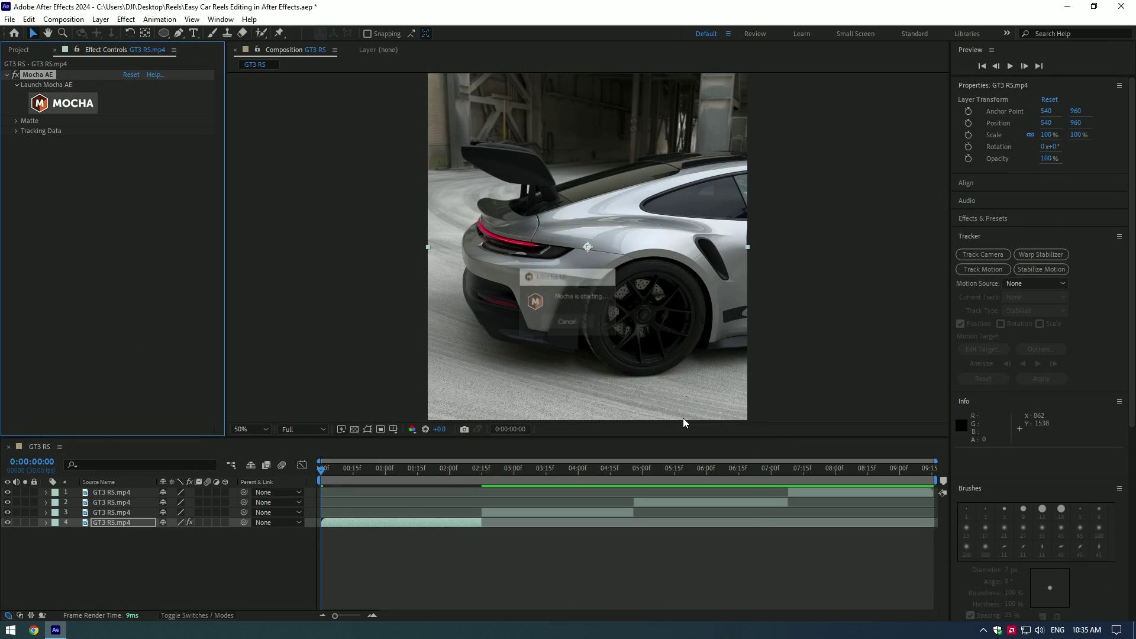
# Create After Effects masks on layer 4 from the tracked Mocha matte
pyautogui.click(16, 120)
pyautogui.click(171, 193)
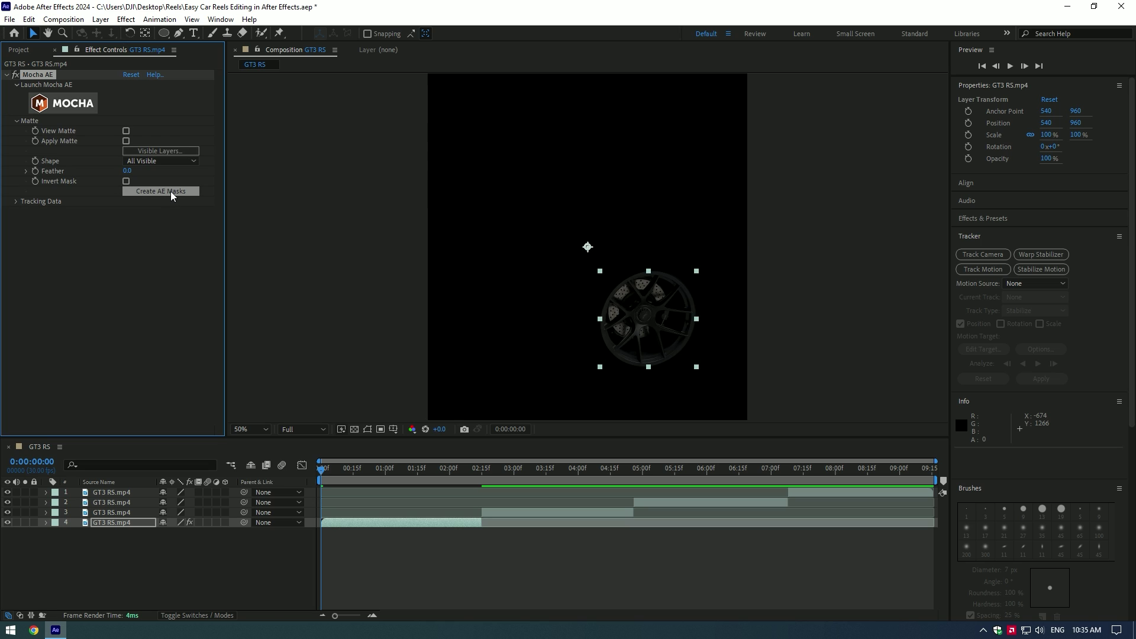
pyautogui.moveTo(329, 473); pyautogui.dragTo(290, 467)
# Set the mode of the tracked wheel mask on layer 4 to None
pyautogui.press('m')
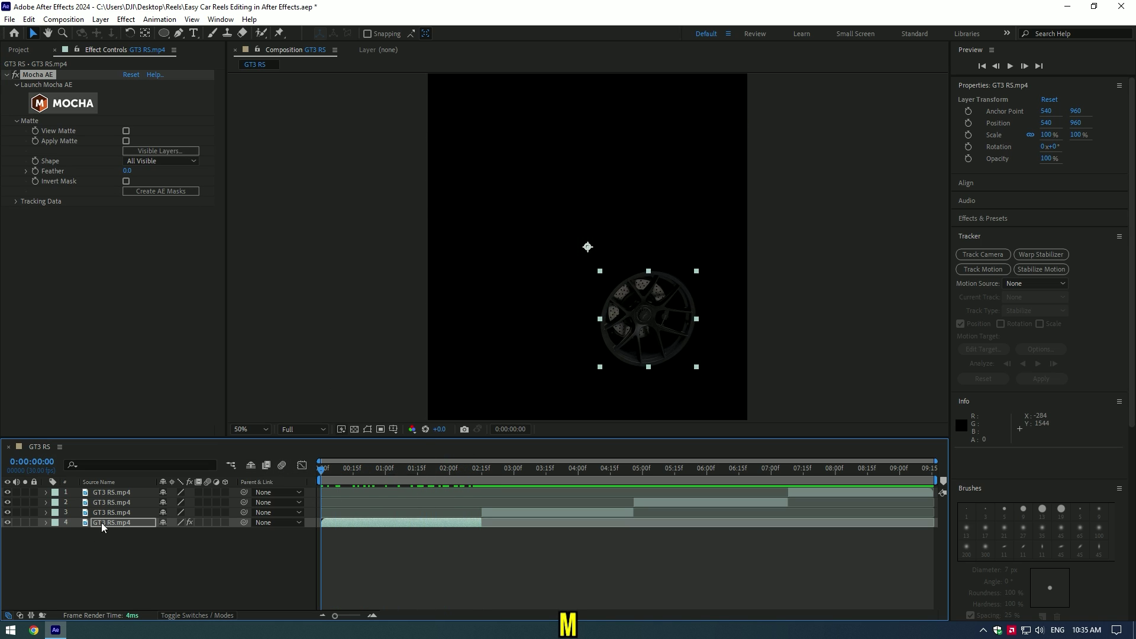
pyautogui.click(102, 523)
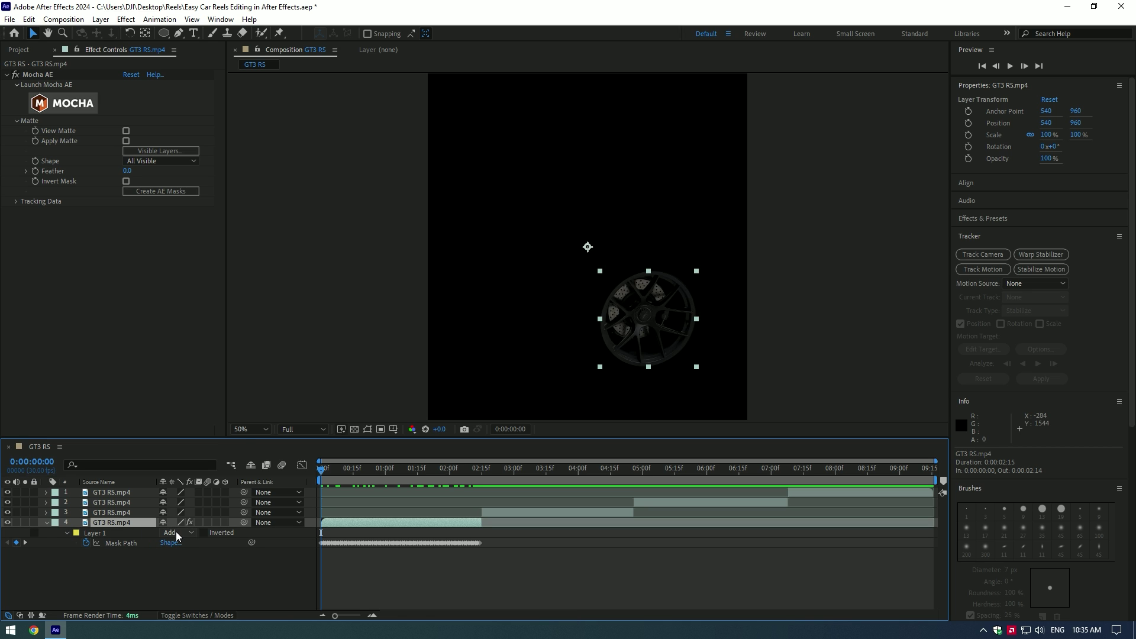
pyautogui.click(176, 535)
pyautogui.click(184, 442)
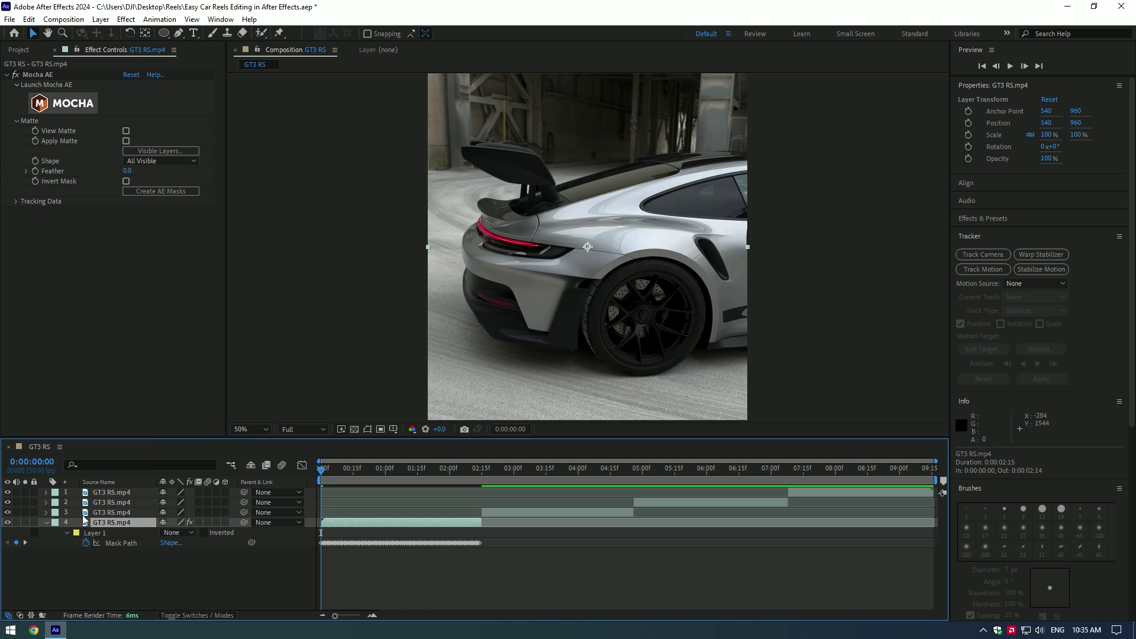
pyautogui.press('m')
# Apply the Saber effect to layer 4 and set its Composite Settings to Add
pyautogui.hotkey('ctrl', 'space')
pyautogui.write('saber')
pyautogui.press('Return')
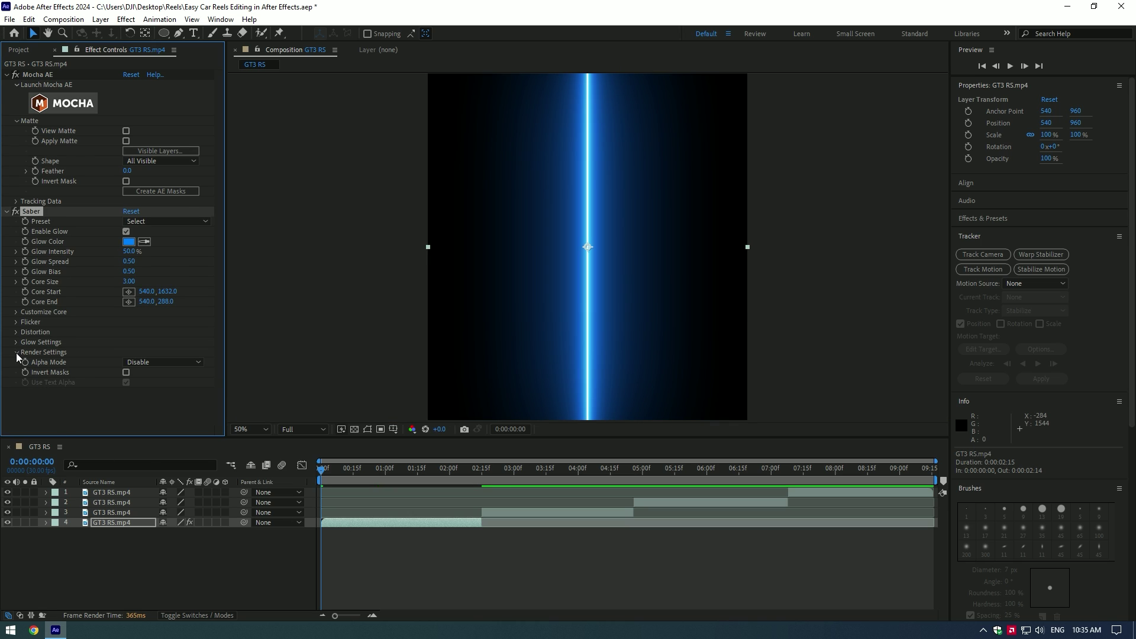
pyautogui.scroll(-1, 18, 357)
pyautogui.click(160, 430)
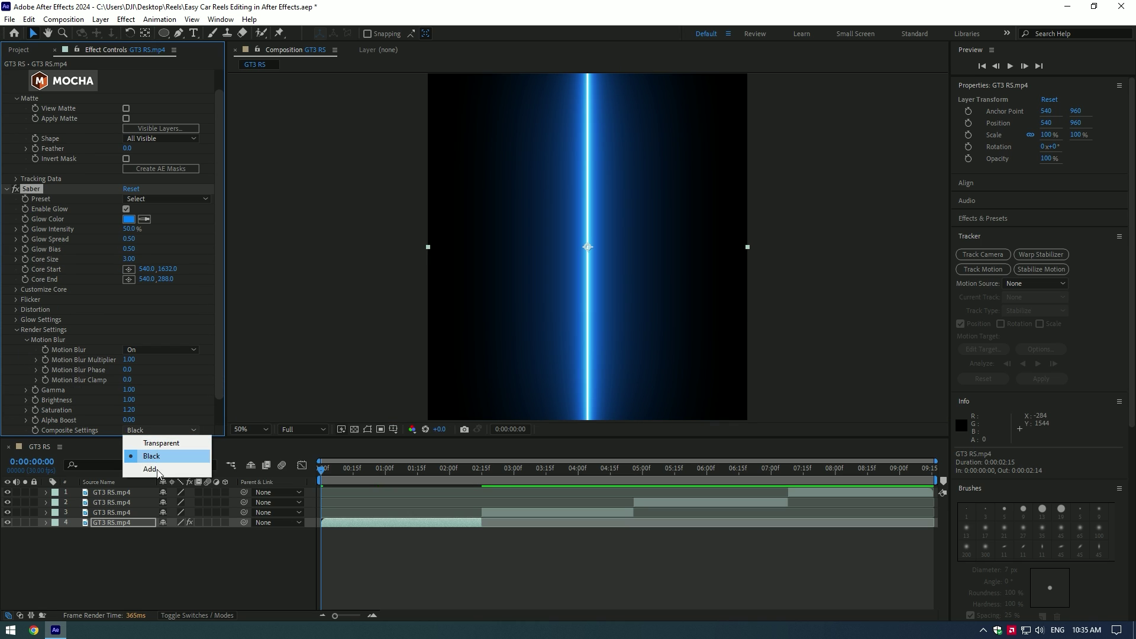
pyautogui.click(150, 469)
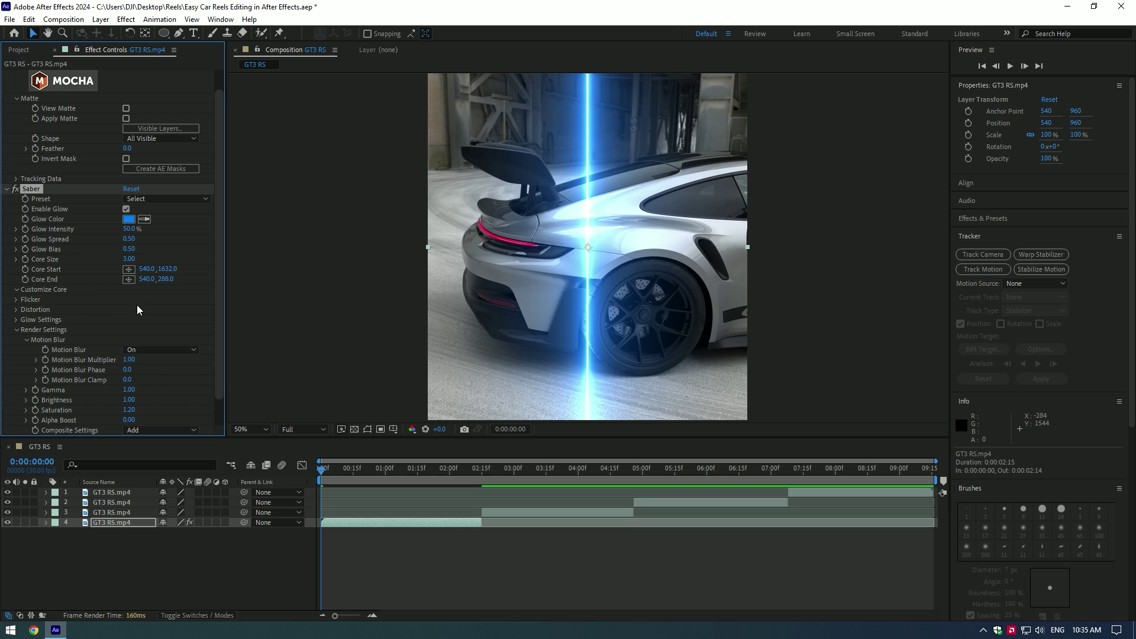
# Set Saber's Core Type to Layer Masks so the glow follows the wheel mask
pyautogui.click(155, 299)
pyautogui.click(197, 326)
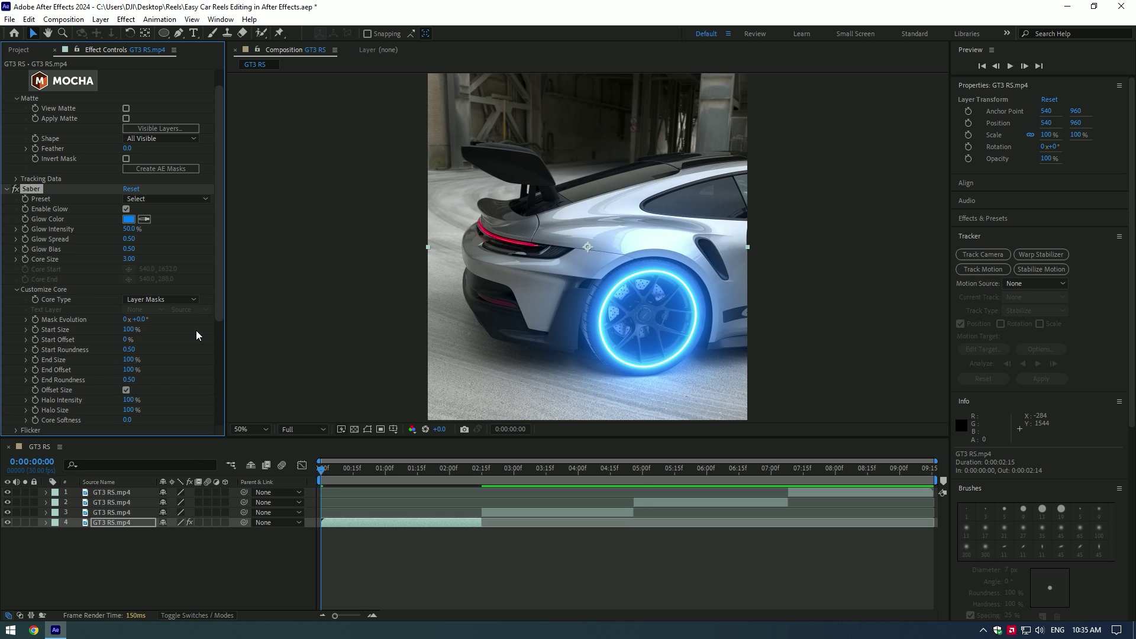
pyautogui.moveTo(332, 475)
pyautogui.mouseDown()
pyautogui.moveTo(451, 475)
pyautogui.moveTo(322, 475)
pyautogui.mouseUp()
# Try out other Saber glow presets and settle on the Default preset
pyautogui.click(170, 200)
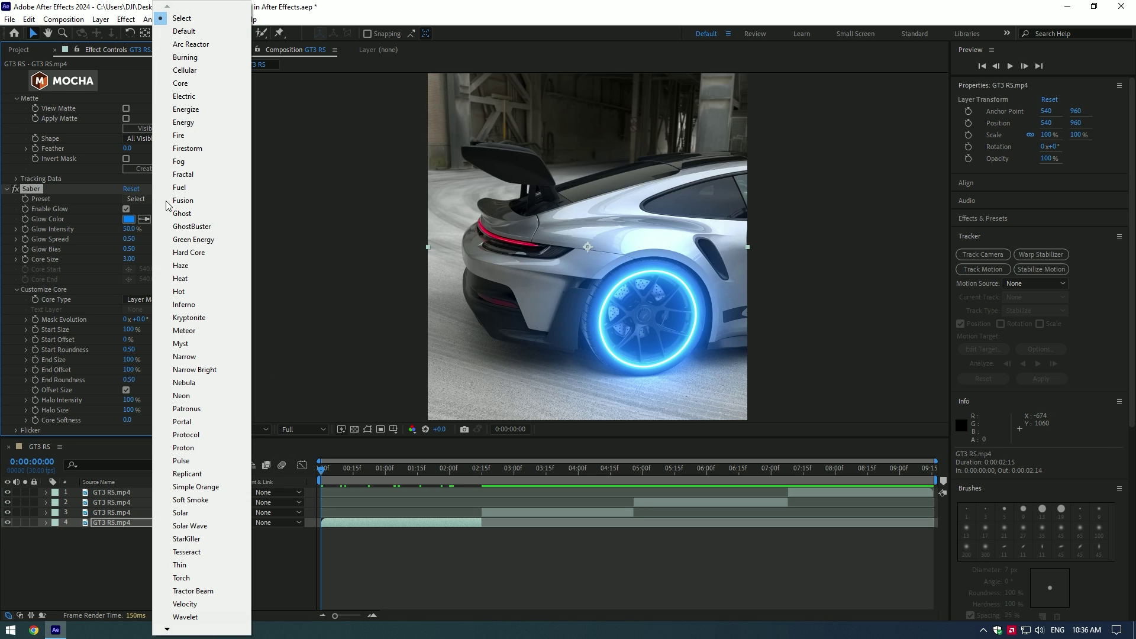
pyautogui.click(202, 231)
pyautogui.click(170, 199)
pyautogui.click(185, 70)
pyautogui.click(170, 199)
pyautogui.click(189, 32)
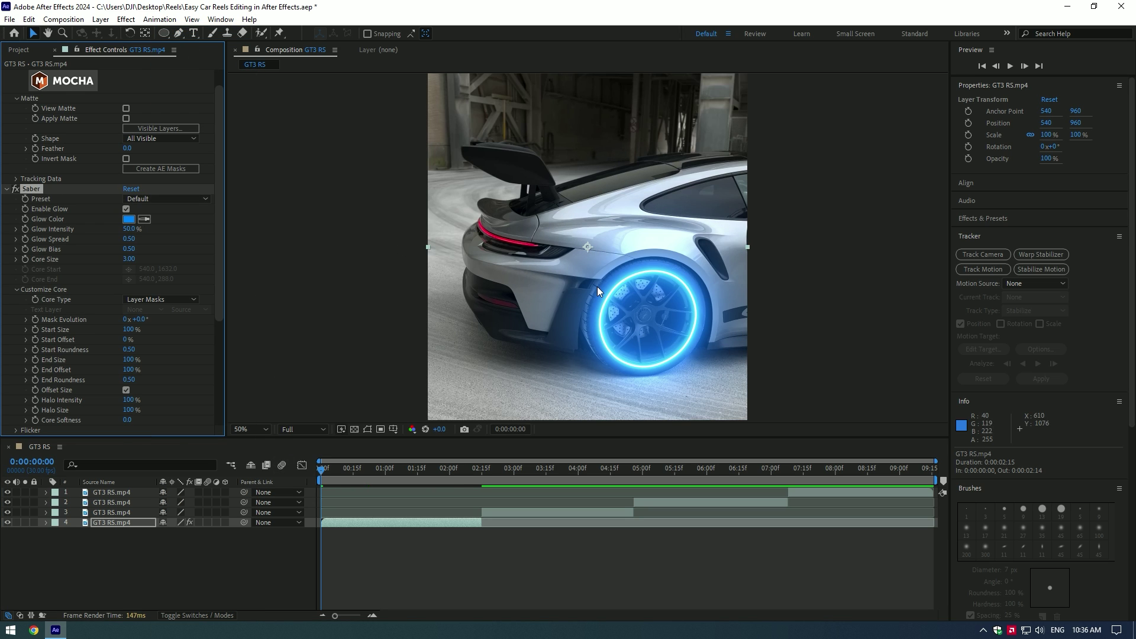
# Adjust Saber's core to Halo Intensity 75%, Halo Size 0% and Core Softness 19.7
pyautogui.moveTo(220, 296); pyautogui.dragTo(221, 324)
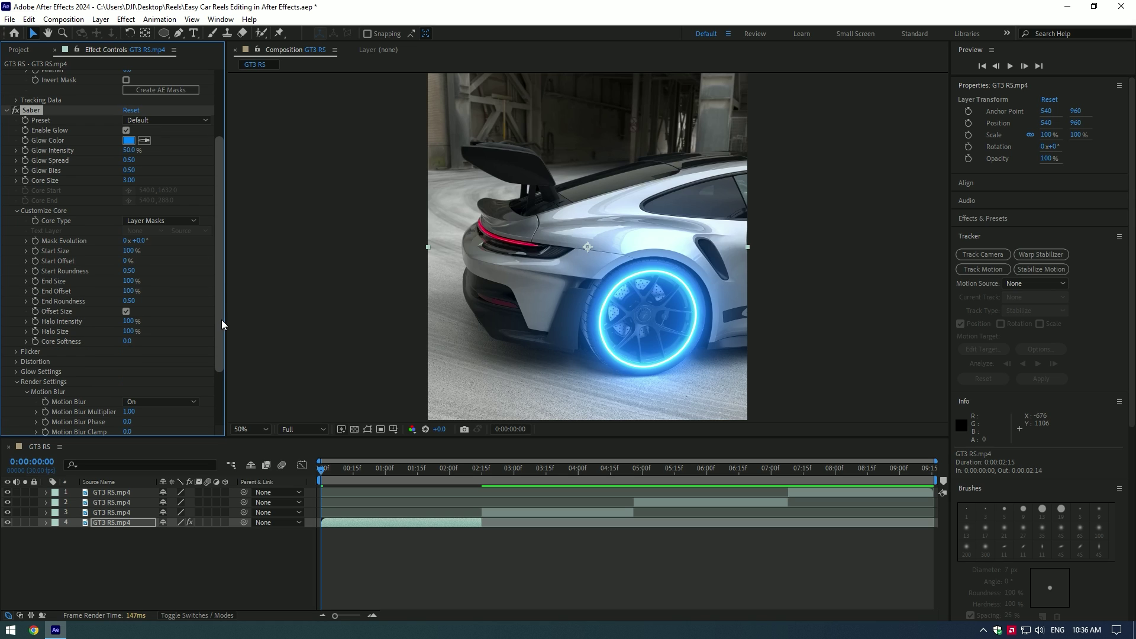
pyautogui.moveTo(128, 341); pyautogui.dragTo(111, 321)
pyautogui.moveTo(126, 332); pyautogui.dragTo(65, 332)
# Keyframe Saber's Start Offset and End Offset from 0% at 0:00:00:00 to 100% at 0:00:02:15
pyautogui.moveTo(219, 362); pyautogui.dragTo(217, 333)
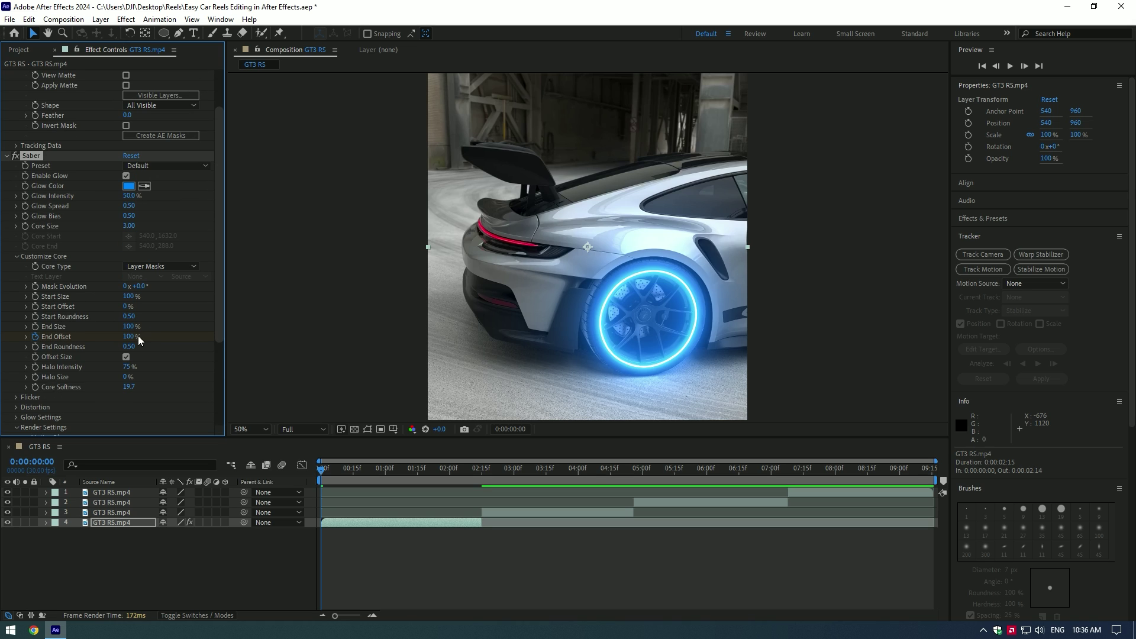
pyautogui.write('0')
pyautogui.press('Return')
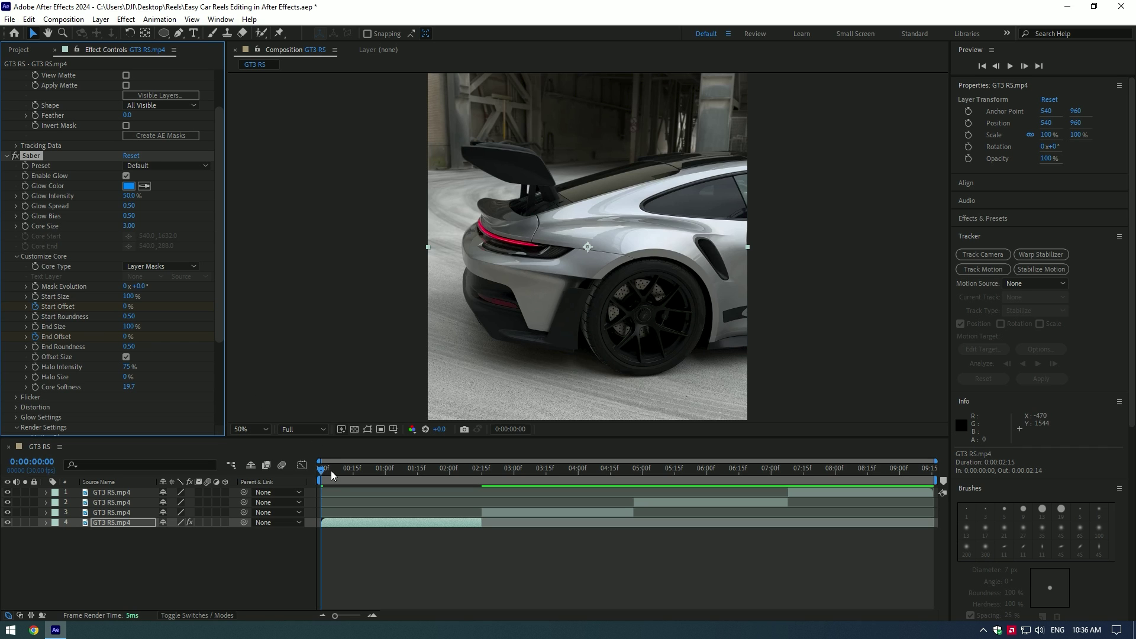
pyautogui.moveTo(333, 474); pyautogui.dragTo(482, 471)
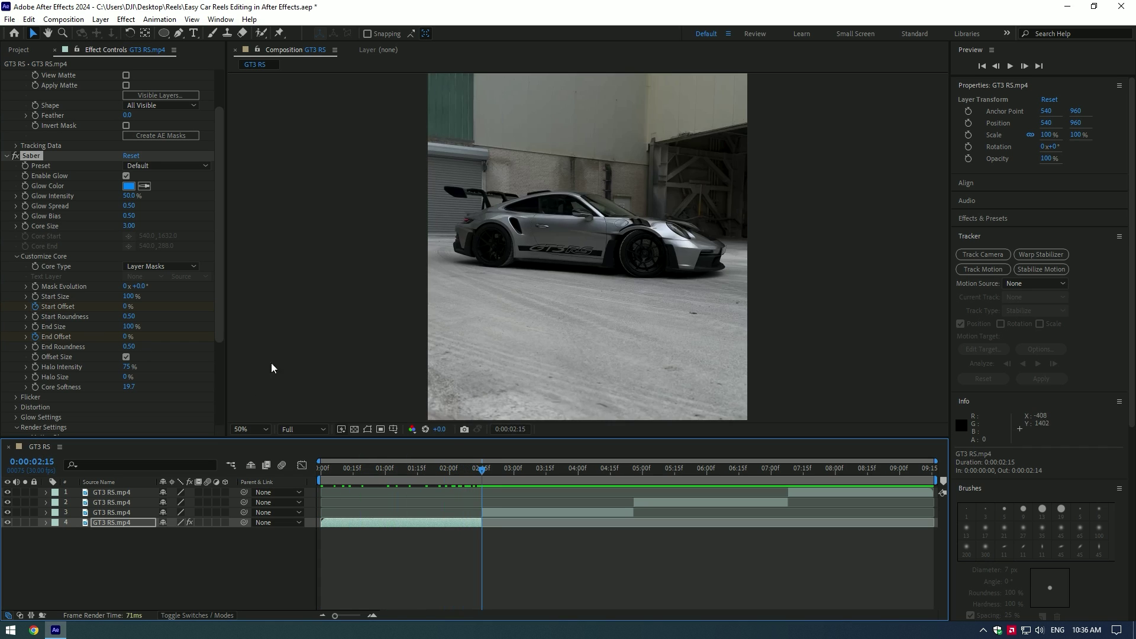
pyautogui.moveTo(126, 336); pyautogui.dragTo(296, 314)
# Reveal layer 4's keyframes and move the first Start Offset keyframe to 0:00:00:19
pyautogui.moveTo(388, 471); pyautogui.dragTo(344, 472)
pyautogui.press('u')
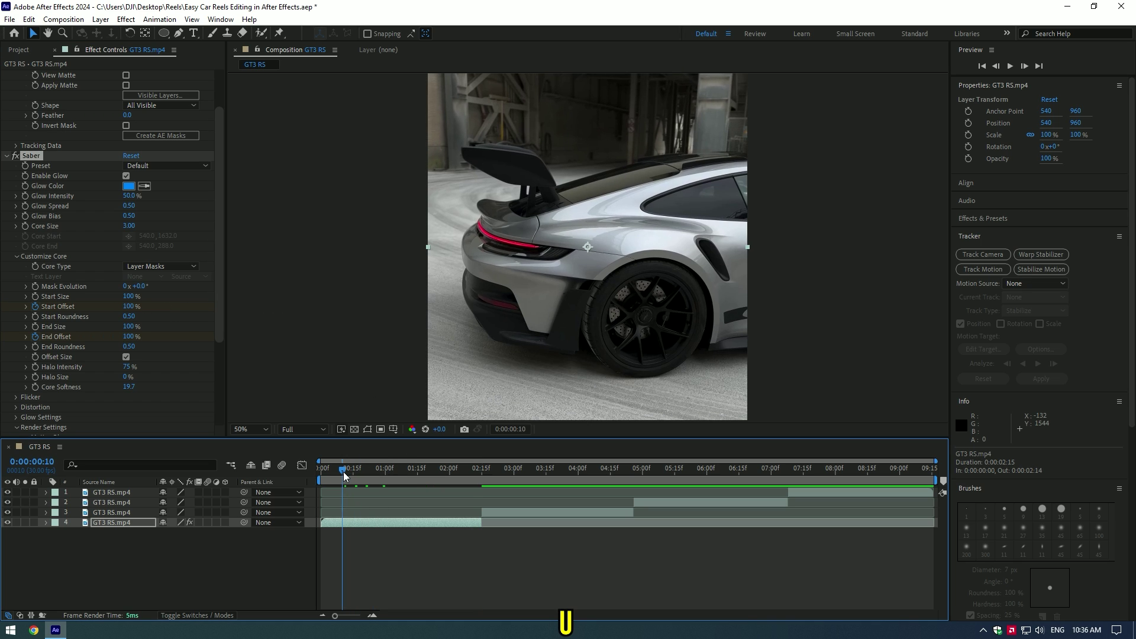
pyautogui.click(348, 524)
pyautogui.press('u')
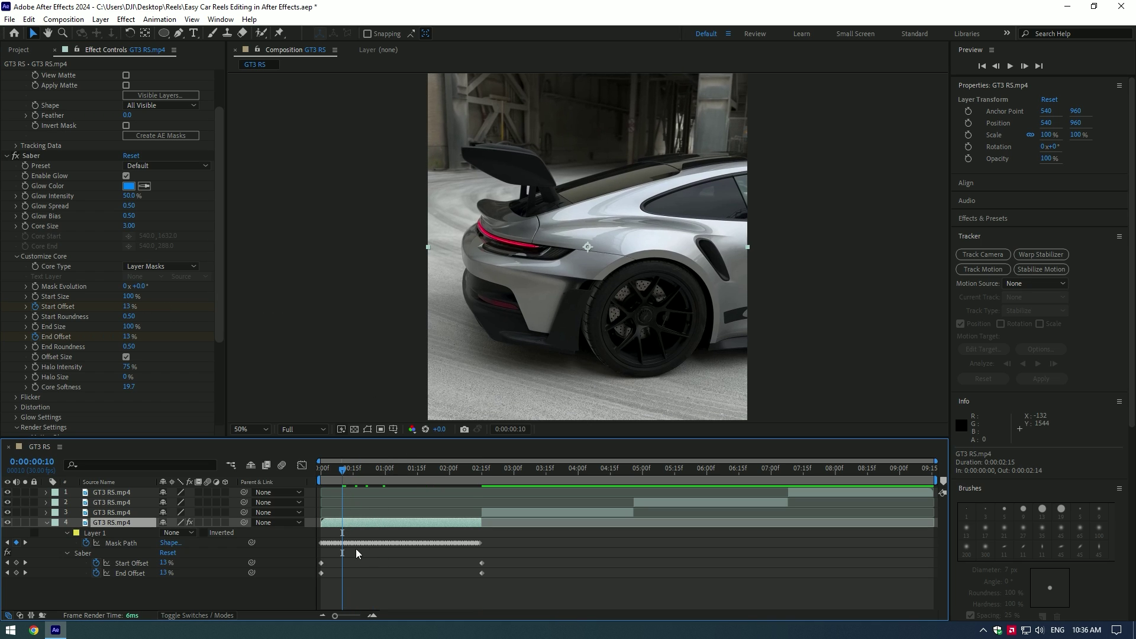
pyautogui.moveTo(321, 563); pyautogui.dragTo(361, 563)
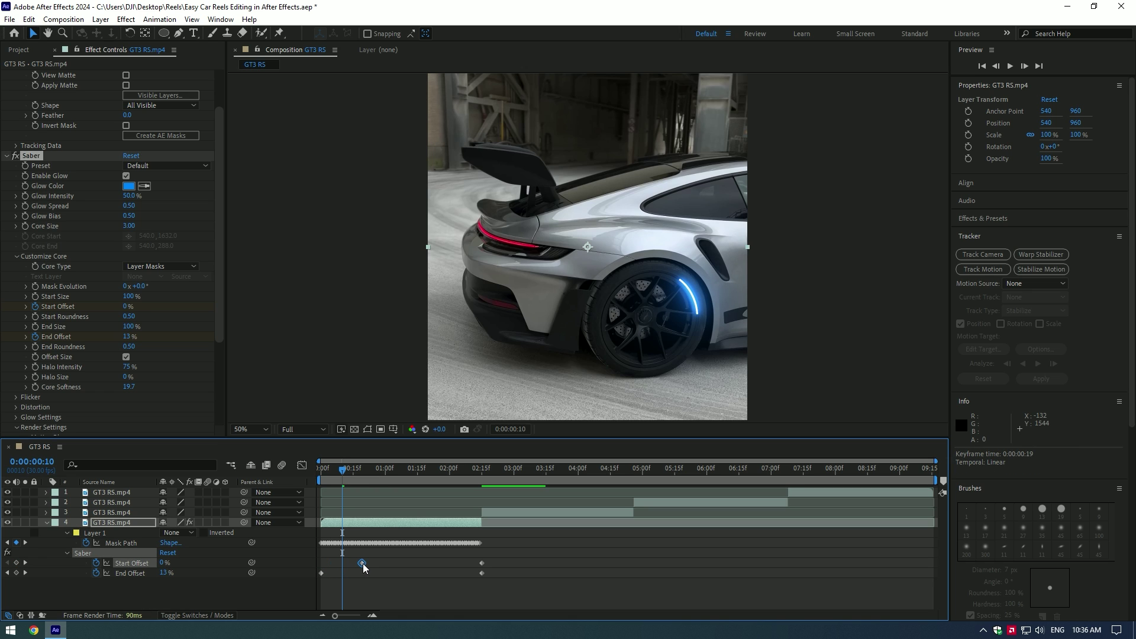
# Animate Saber's Mask Evolution from 0 at the clip's start to 2 revolutions at its end and preview the glow
pyautogui.moveTo(344, 469); pyautogui.dragTo(297, 480)
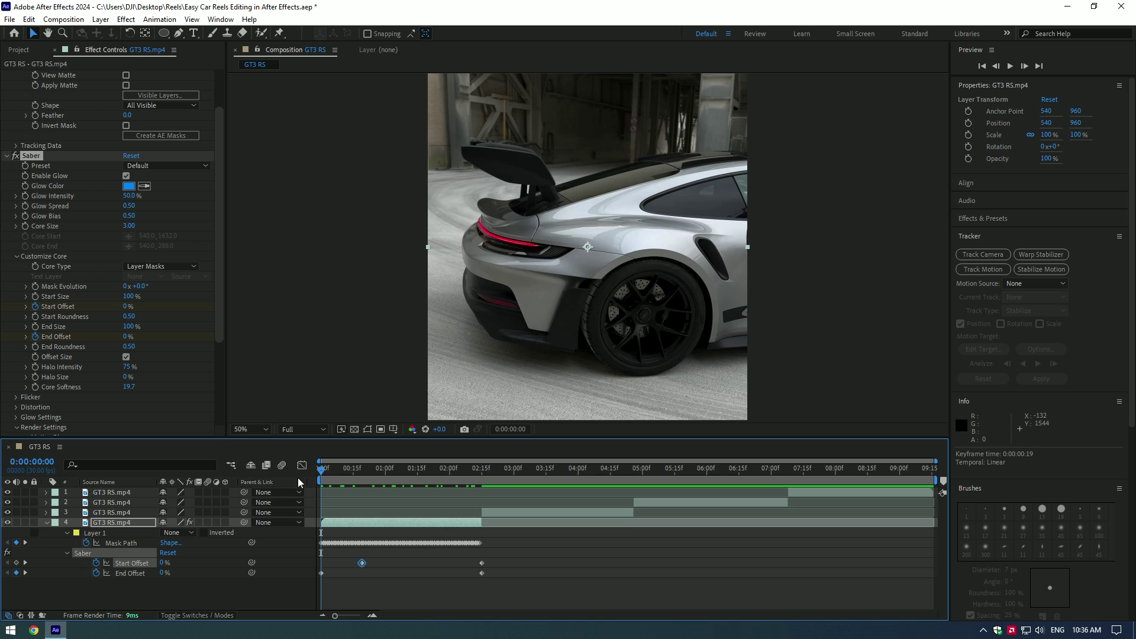
pyautogui.click(36, 292)
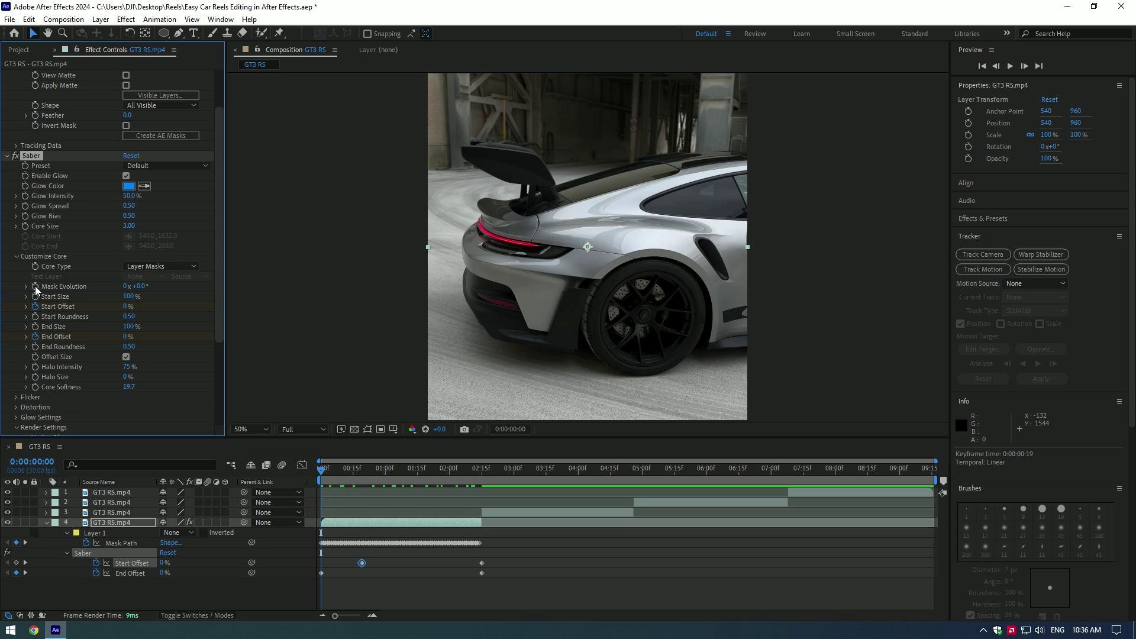
pyautogui.moveTo(323, 476); pyautogui.dragTo(300, 469)
pyautogui.click(126, 287)
pyautogui.write('2')
pyautogui.press('space')
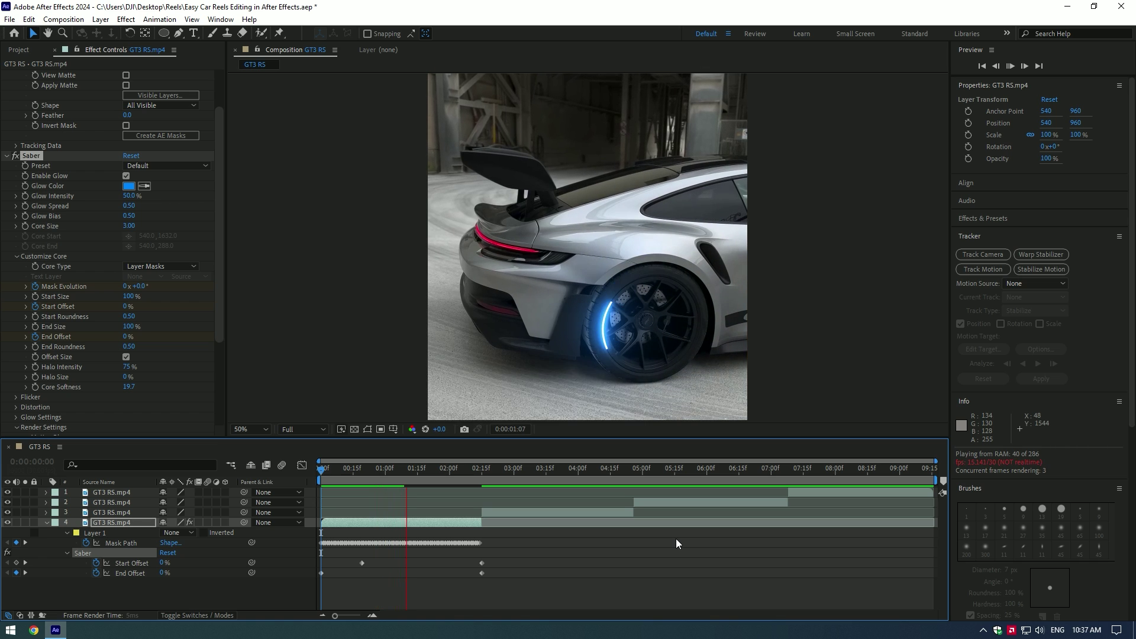
pyautogui.press('space')
# Taper the glow with Start Size 0%, End Size 124% and End Roundness 2.00, and preview the animation
pyautogui.moveTo(129, 326); pyautogui.dragTo(49, 299)
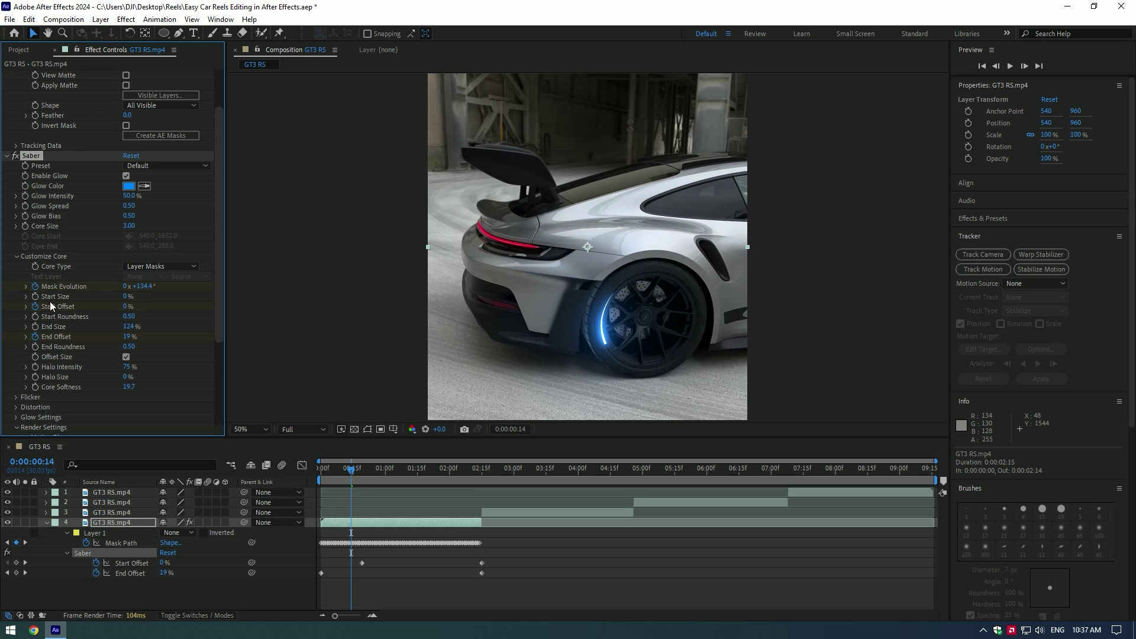
pyautogui.moveTo(128, 346); pyautogui.dragTo(257, 343)
pyautogui.press('space')
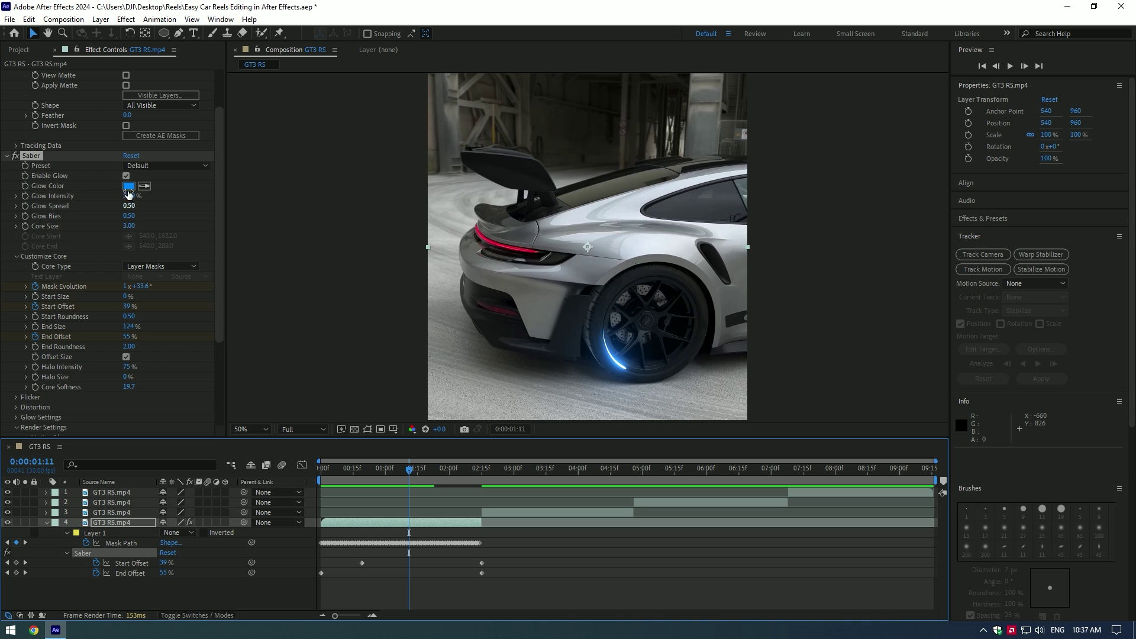
# Pick a different hue for Saber's glow colour
pyautogui.click(129, 186)
pyautogui.moveTo(882, 298); pyautogui.dragTo(882, 273)
pyautogui.click(977, 203)
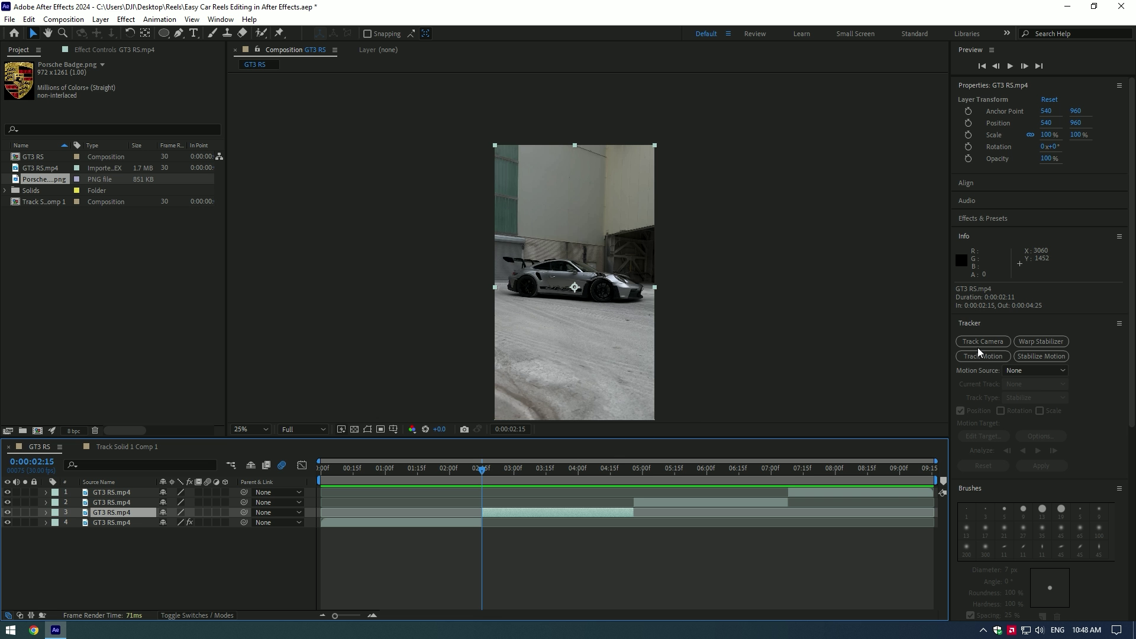
# Run Track Camera on the second clip and create a solid and camera from the track points on the car's side
pyautogui.click(978, 348)
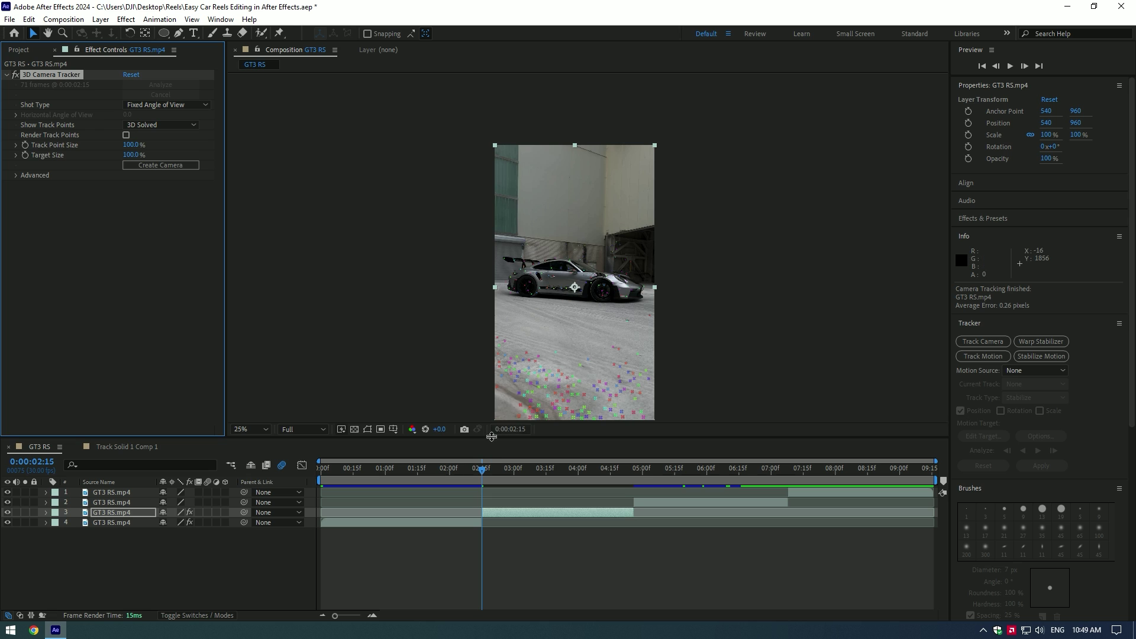
pyautogui.press('space')
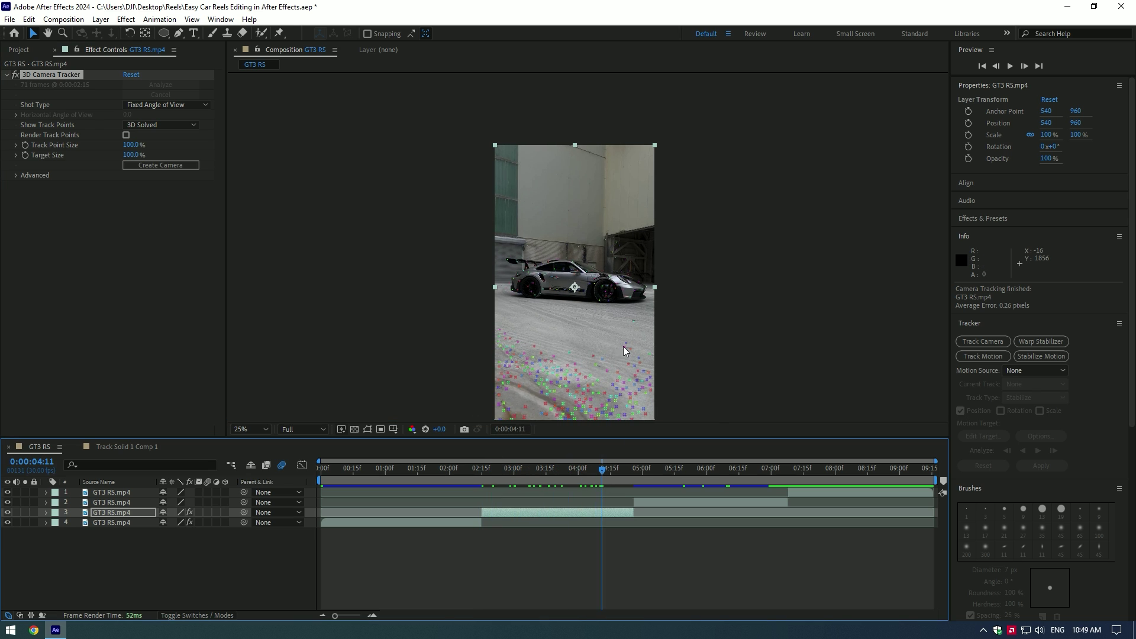
pyautogui.scroll(1, 624, 351)
pyautogui.moveTo(533, 352)
pyautogui.mouseDown()
pyautogui.moveTo(438, 303)
pyautogui.moveTo(615, 297)
pyautogui.moveTo(639, 360)
pyautogui.moveTo(538, 303)
pyautogui.mouseUp()
pyautogui.rightClick(538, 303)
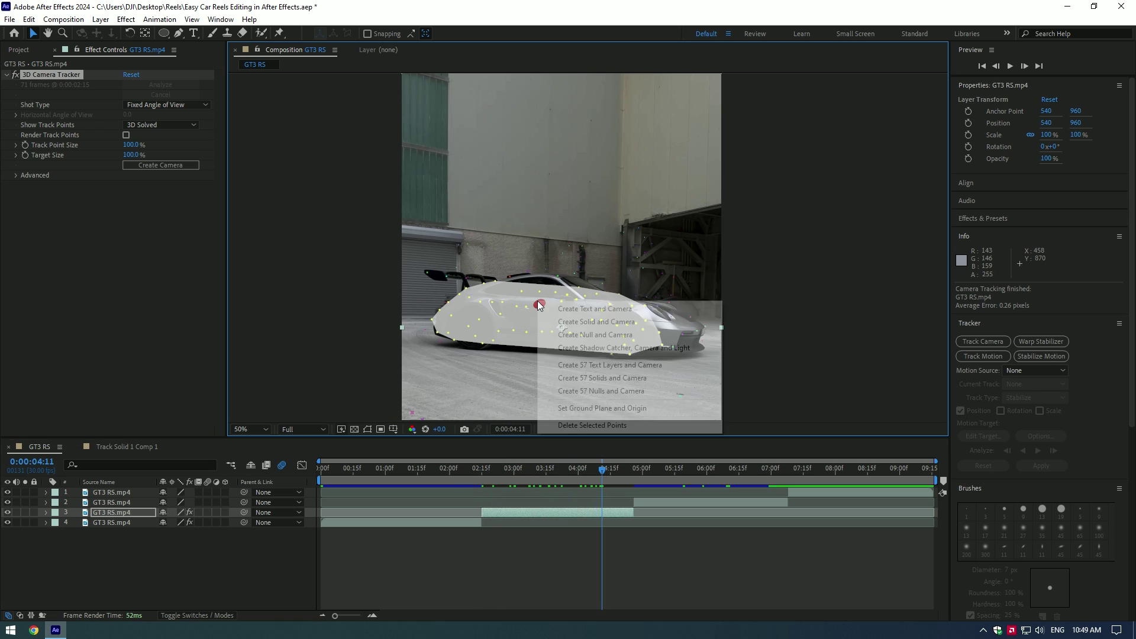
pyautogui.click(633, 322)
# Trim the Track Solid 1 layer to the second clip's span by splitting it at both clip boundaries and deleting the outer pieces
pyautogui.moveTo(577, 469); pyautogui.dragTo(482, 470)
pyautogui.click(492, 492)
pyautogui.hotkey('ctrl', 'shift', 'd')
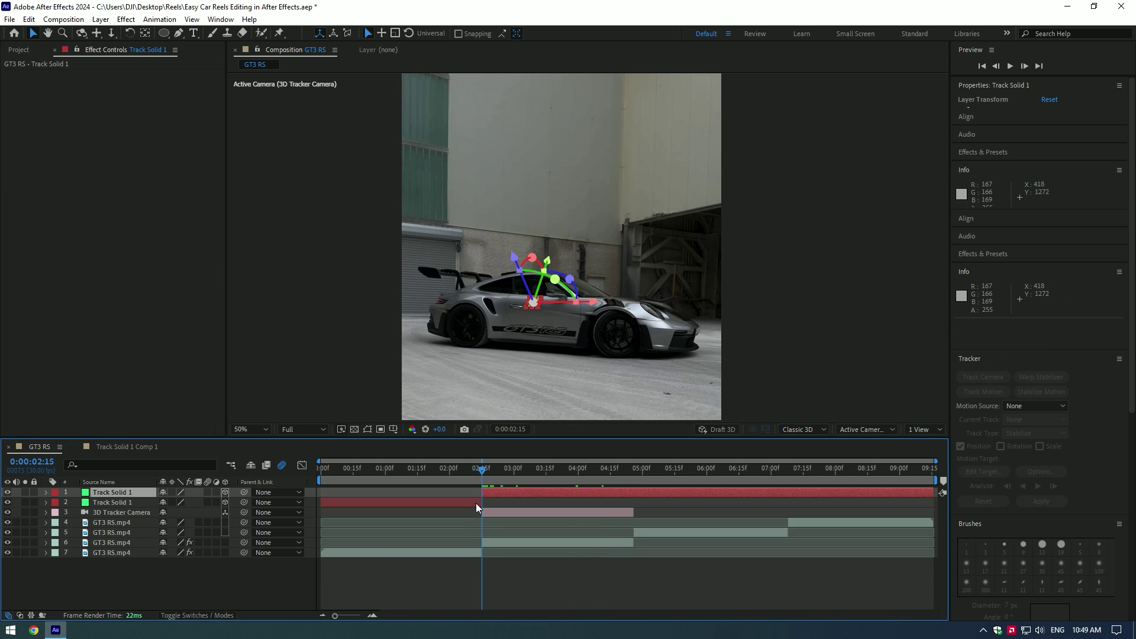
pyautogui.click(476, 503)
pyautogui.press('Delete')
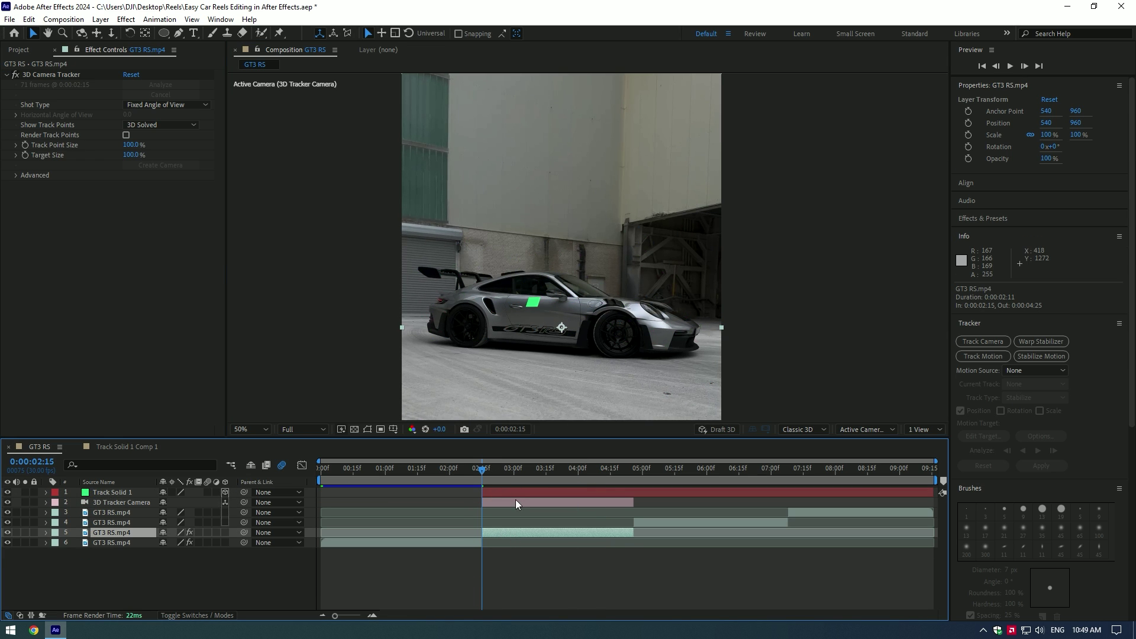
pyautogui.moveTo(629, 471); pyautogui.dragTo(482, 472)
pyautogui.click(643, 492)
pyautogui.hotkey('ctrl', 'shift', 'd')
pyautogui.press('Delete')
# Pre-compose Track Solid 1 as a composition named Badge, leaving all attributes in GT3 RS
pyautogui.click(111, 493)
pyautogui.rightClick(111, 495)
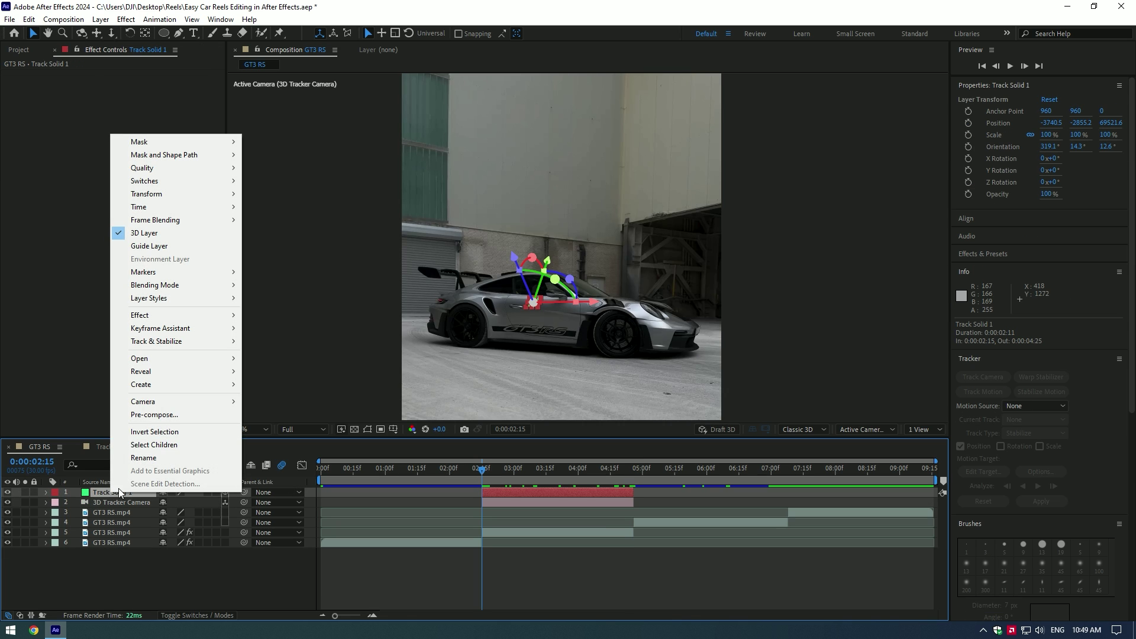
pyautogui.click(155, 415)
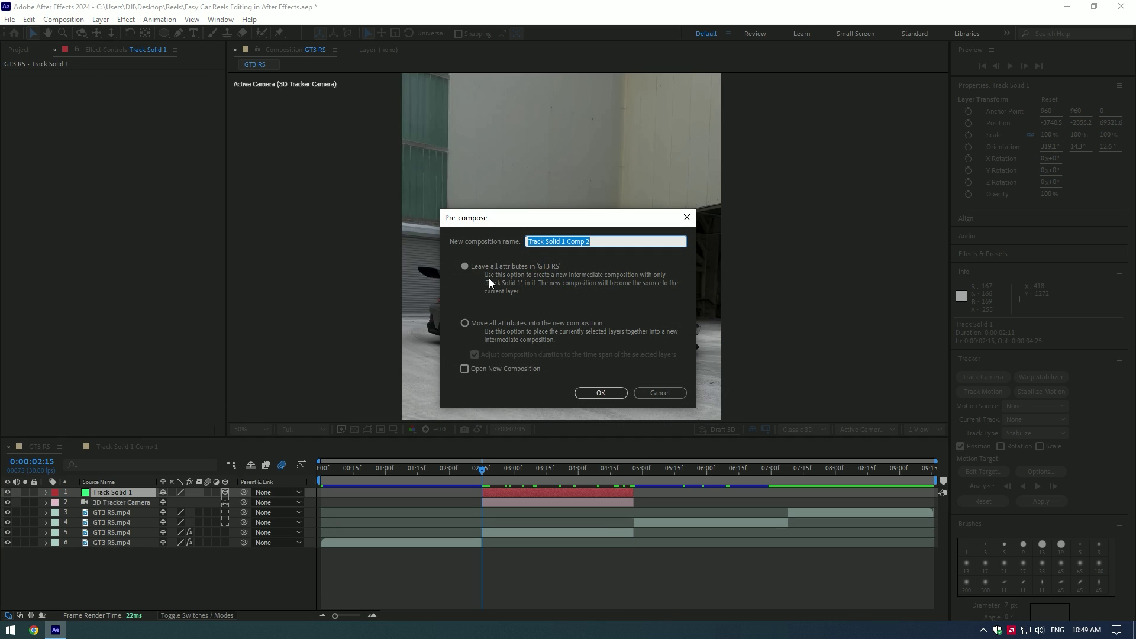
pyautogui.click(603, 242)
pyautogui.write('Badge')
pyautogui.press('Return')
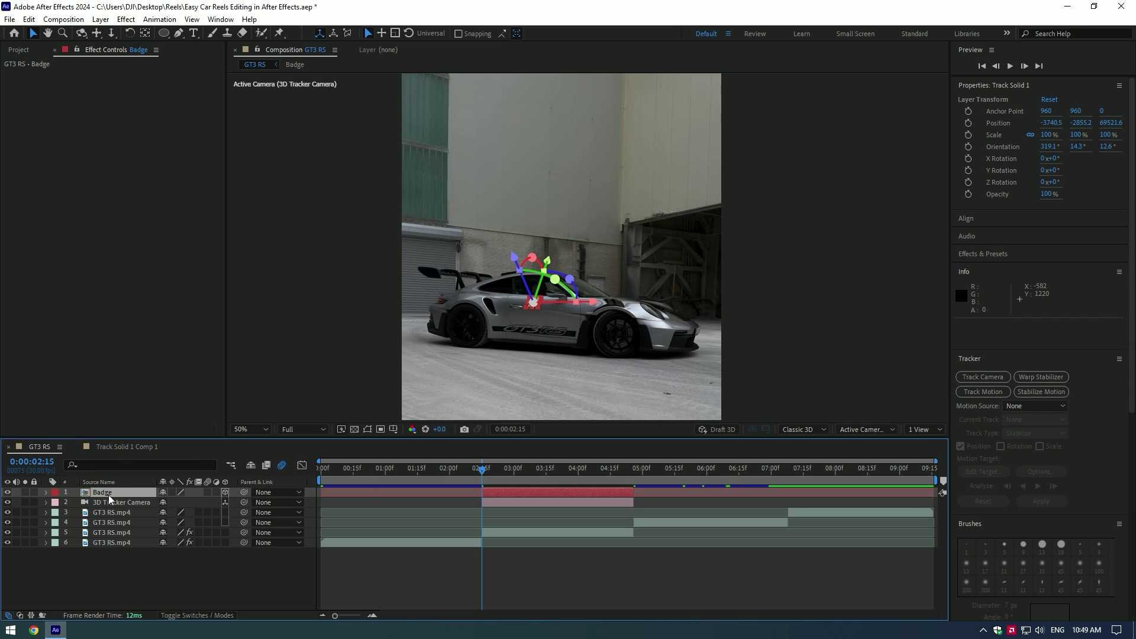
# Replace the solid inside the Badge composition with Porsche Badge.png, centred in the frame
pyautogui.doubleClick(110, 493)
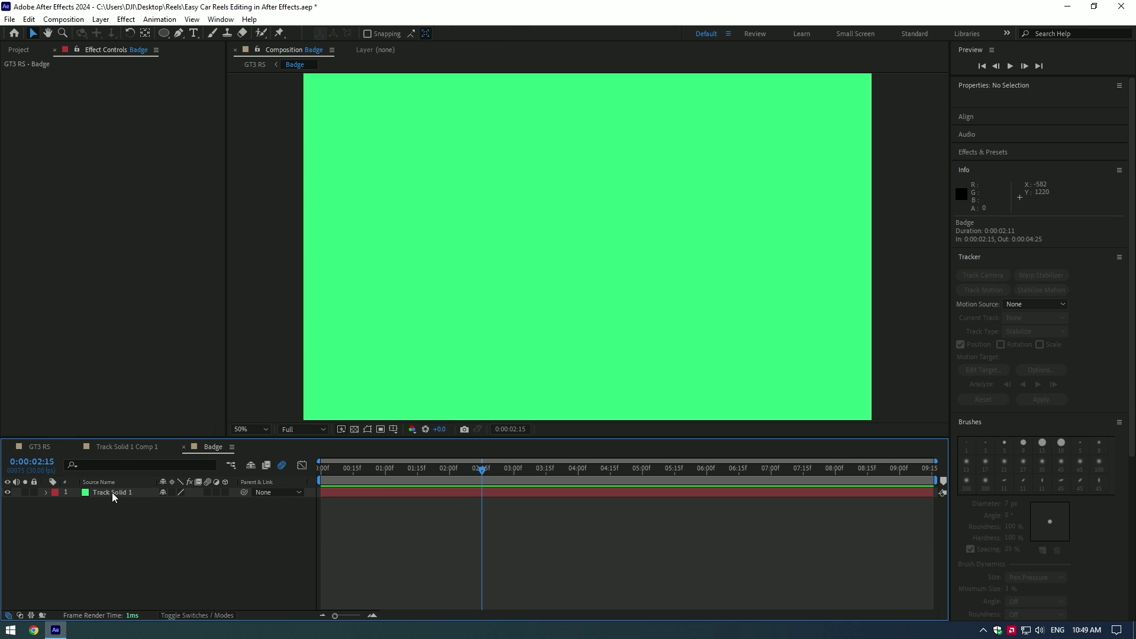
pyautogui.click(114, 497)
pyautogui.press('Delete')
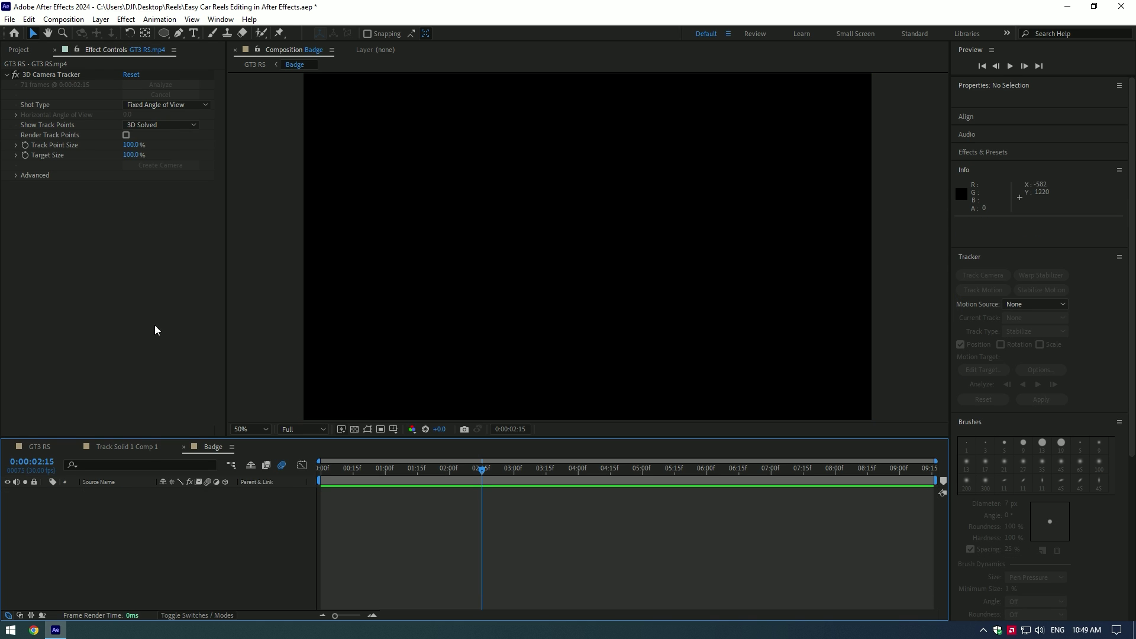
pyautogui.click(19, 50)
pyautogui.moveTo(35, 190); pyautogui.dragTo(161, 548)
pyautogui.scroll(-2, 525, 304)
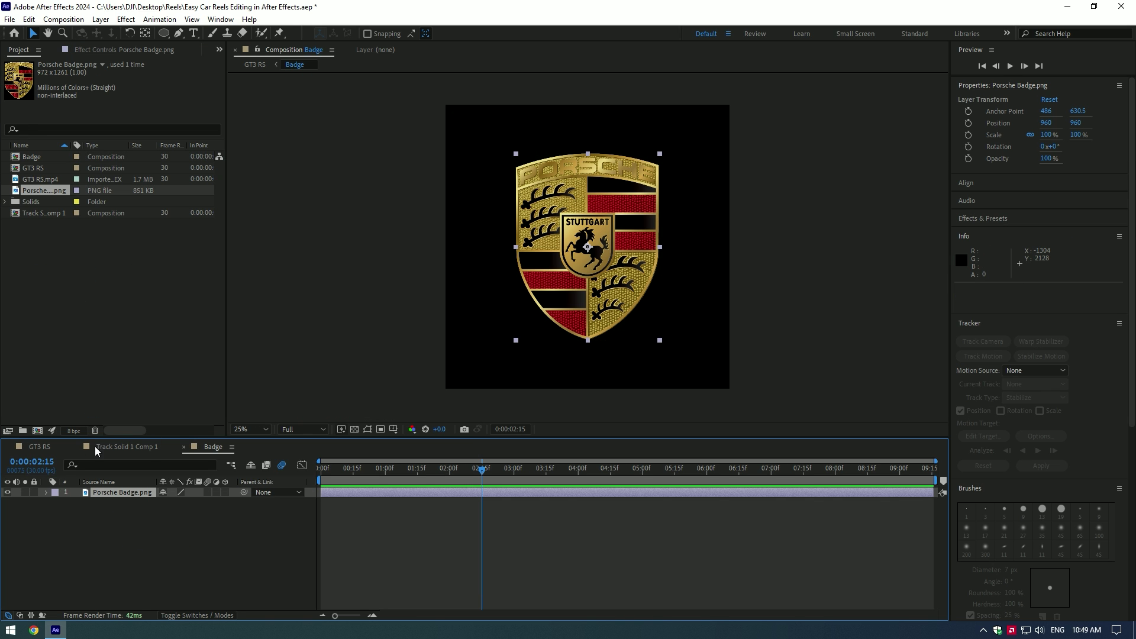
# In the GT3 RS composition, scale the Badge layer to 1007% and orient it to 2.8°, 19°, 359.4° upright above the car
pyautogui.click(39, 448)
pyautogui.press('s')
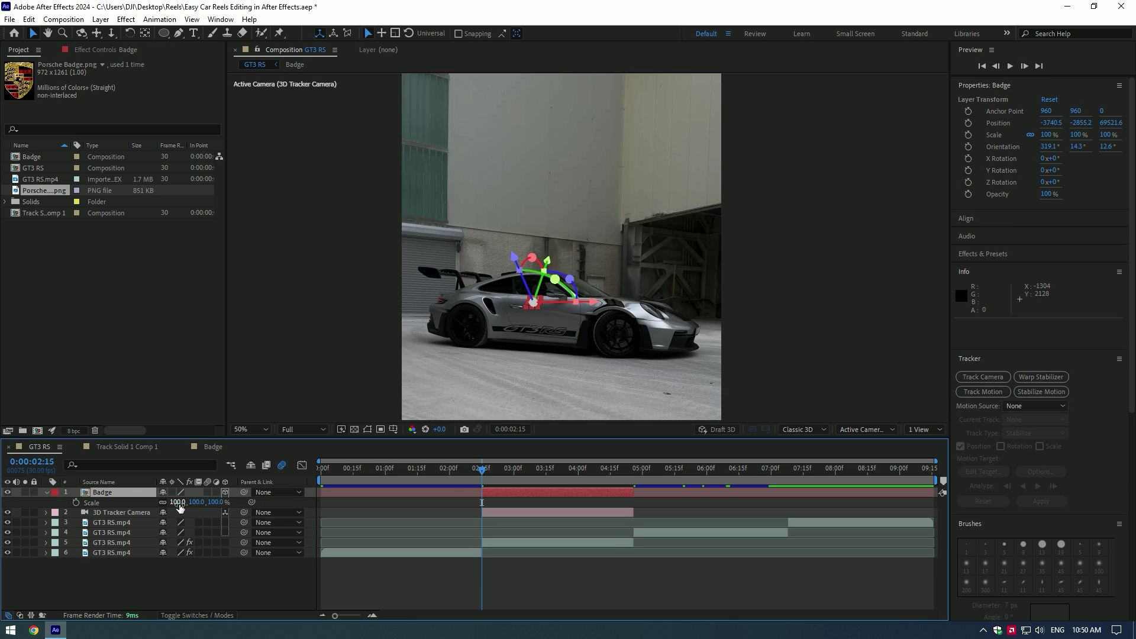
pyautogui.moveTo(406, 490); pyautogui.dragTo(706, 473)
pyautogui.moveTo(532, 257); pyautogui.dragTo(540, 157)
pyautogui.moveTo(493, 469)
pyautogui.mouseDown()
pyautogui.moveTo(621, 468)
pyautogui.moveTo(478, 468)
pyautogui.mouseUp()
# Apply Turbulent Displace to the Badge layer with Turbulent Smoother displacement, Amount 130 and Size 30
pyautogui.hotkey('ctrl', 'space')
pyautogui.write('turb')
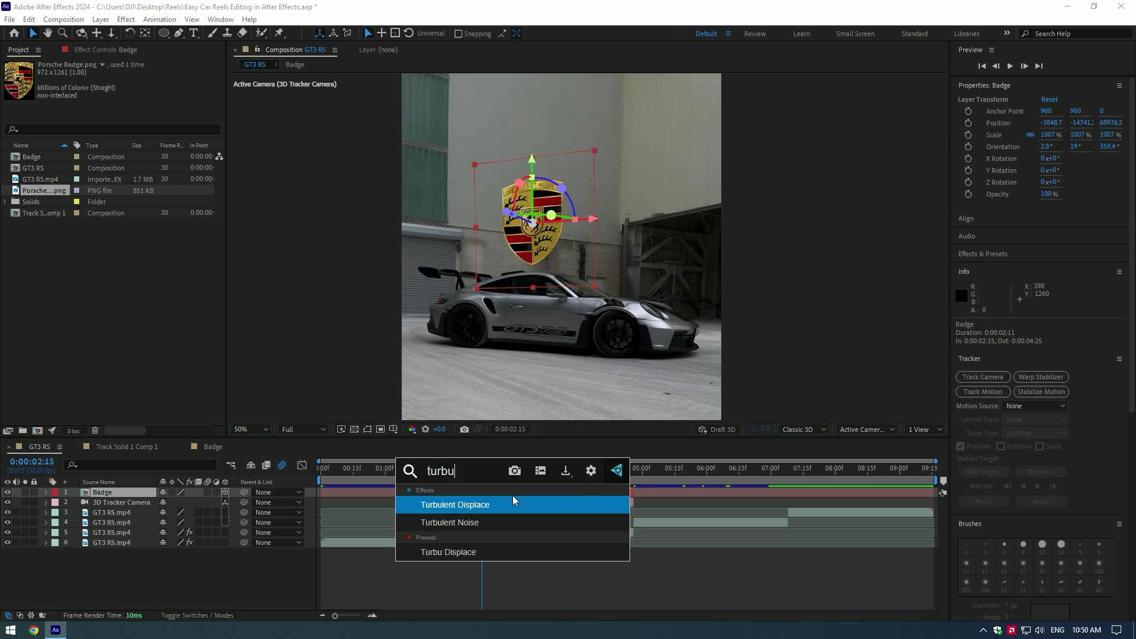
pyautogui.click(513, 503)
pyautogui.click(166, 84)
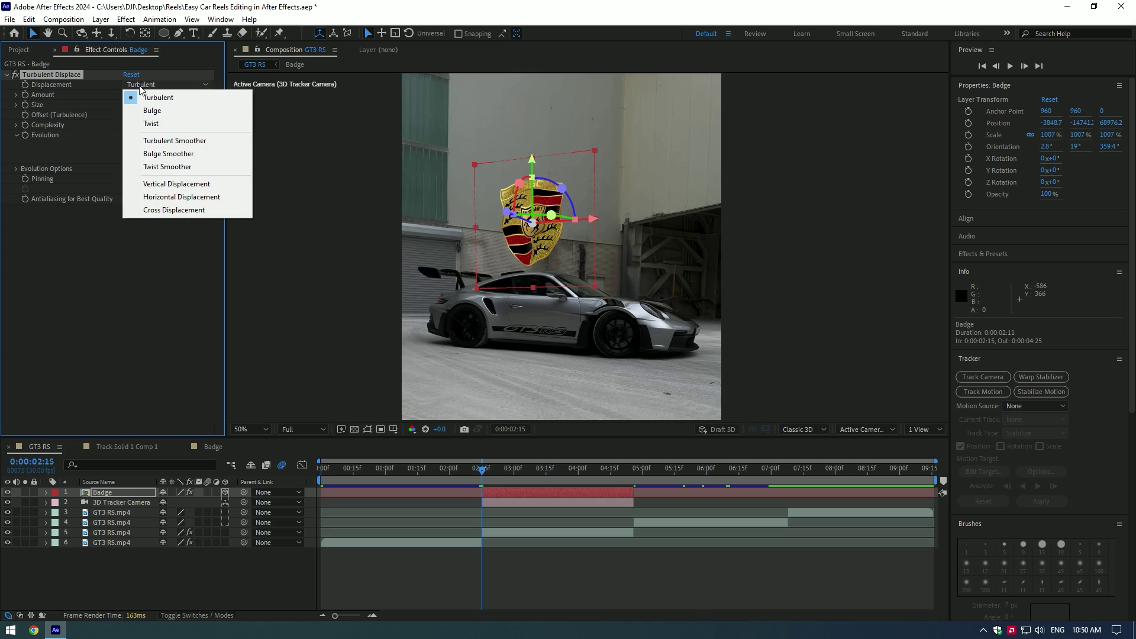
pyautogui.click(216, 142)
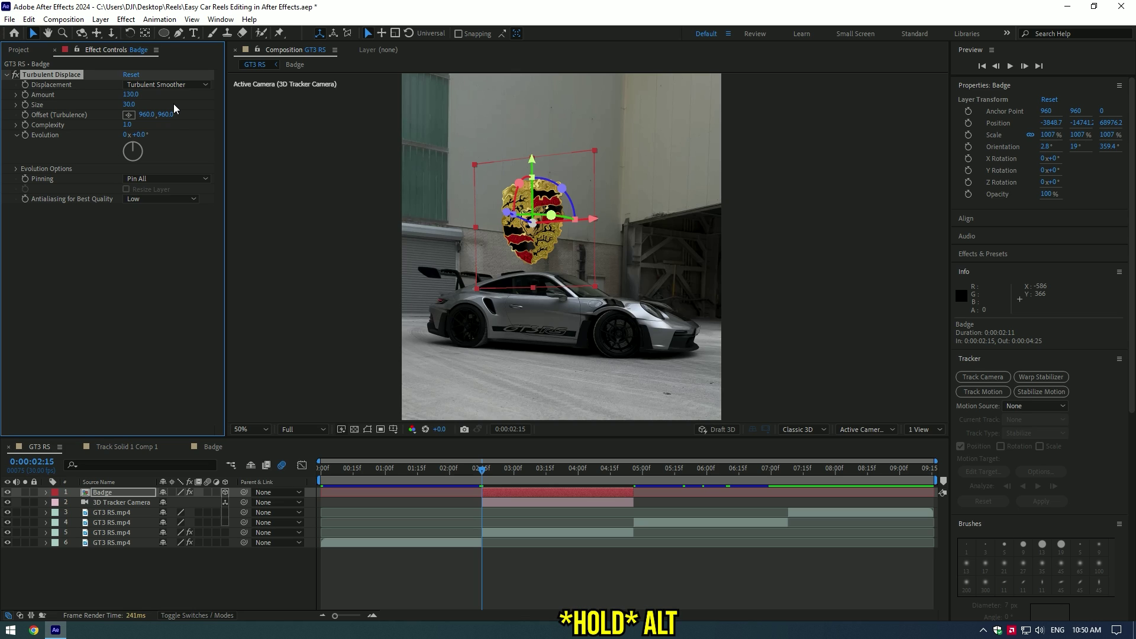
# Drive Turbulent Displace's Evolution with the expression time*250
pyautogui.keyDown('alt'); pyautogui.click(27, 137); pyautogui.keyUp('alt')
pyautogui.write('tim')
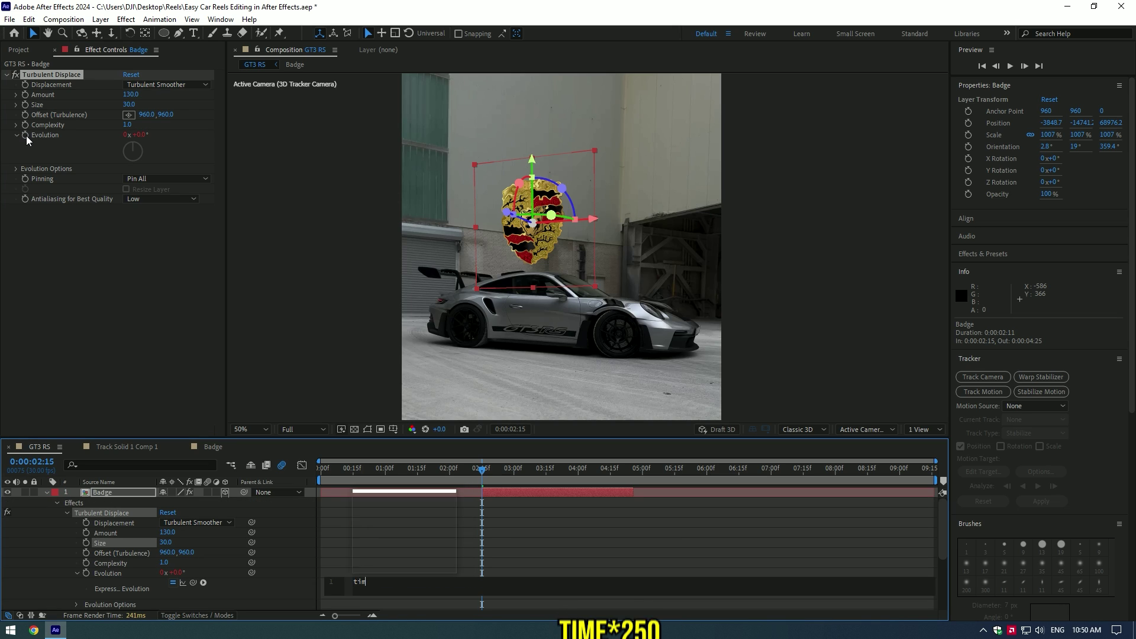
pyautogui.write('e*25')
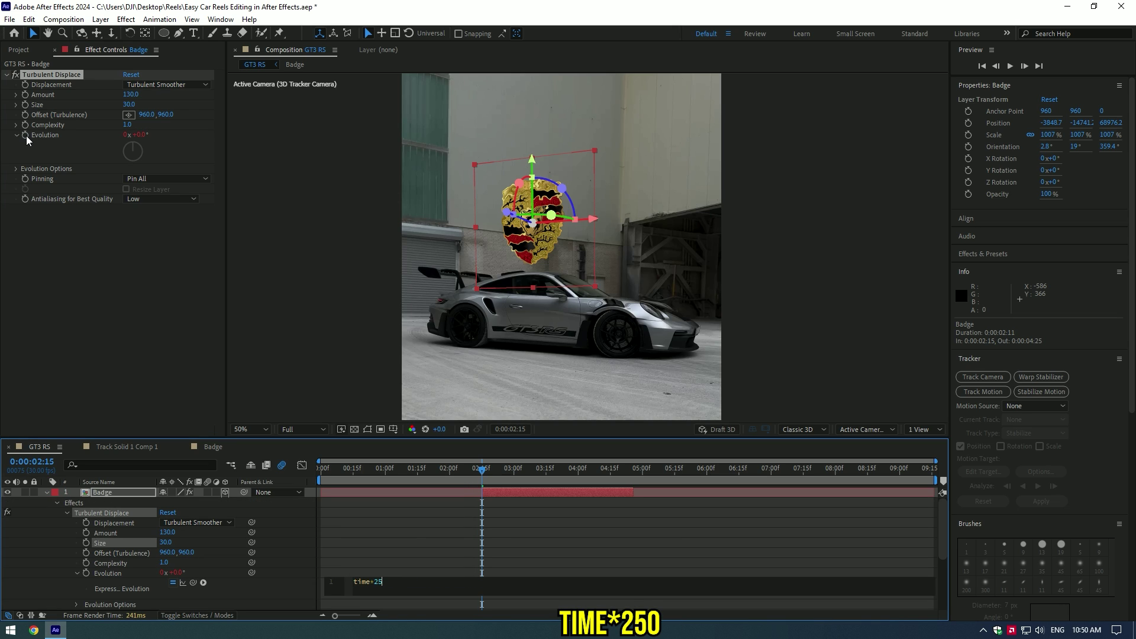
pyautogui.write('0')
pyautogui.click(93, 264)
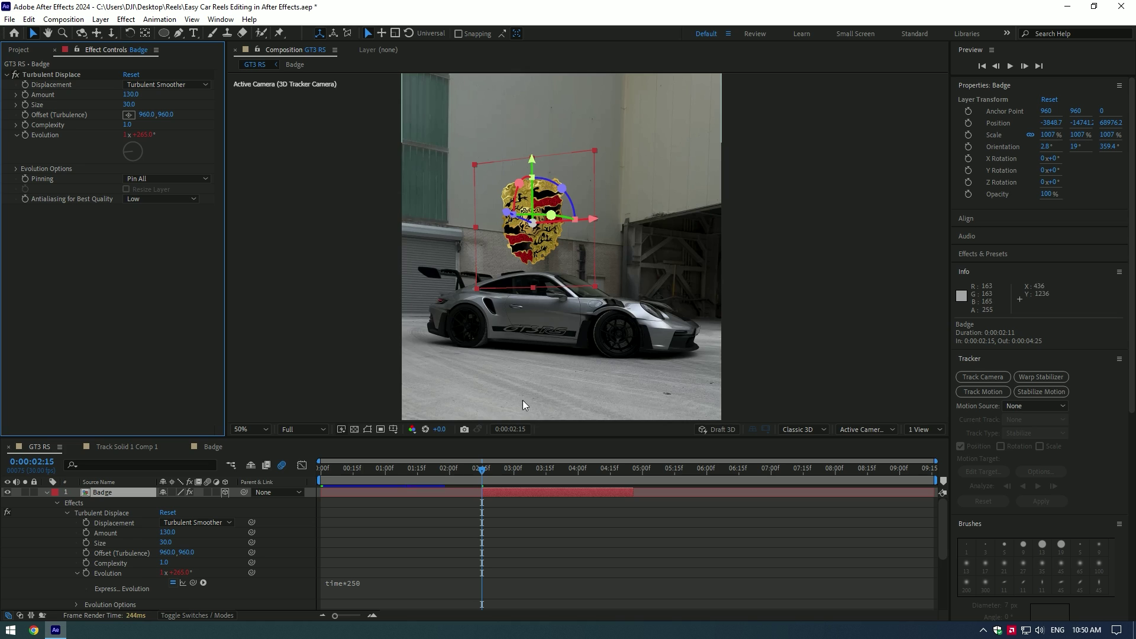
# Animate Turbulent Displace's Amount from 529 at 0:00:02:15 to 0 at 0:00:02:29
pyautogui.moveTo(131, 97); pyautogui.dragTo(372, 100)
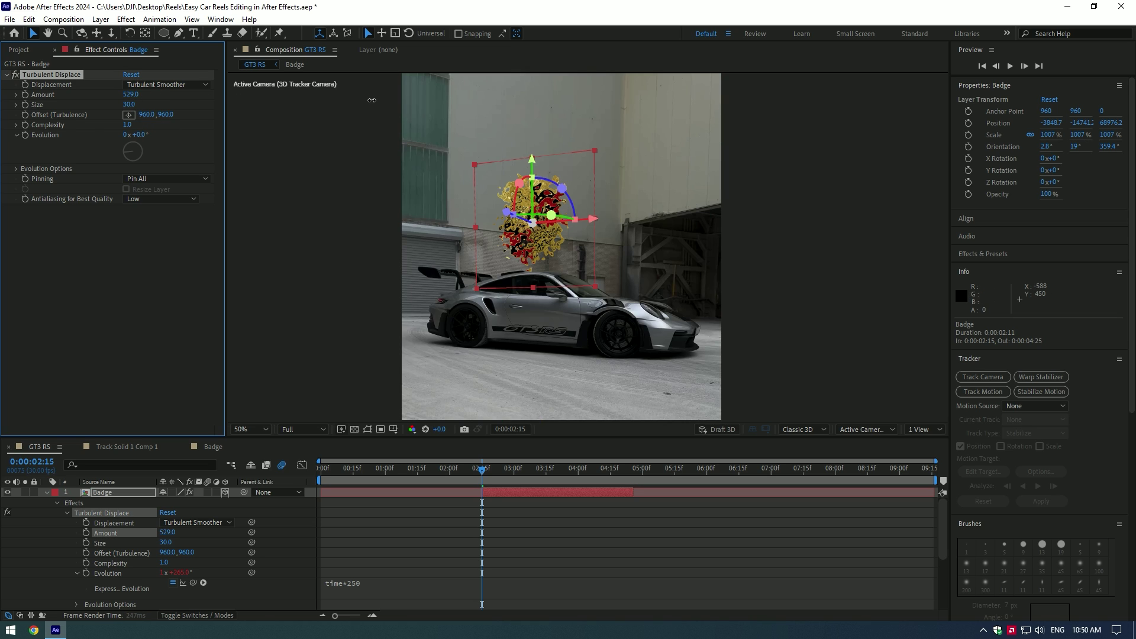
pyautogui.click(47, 492)
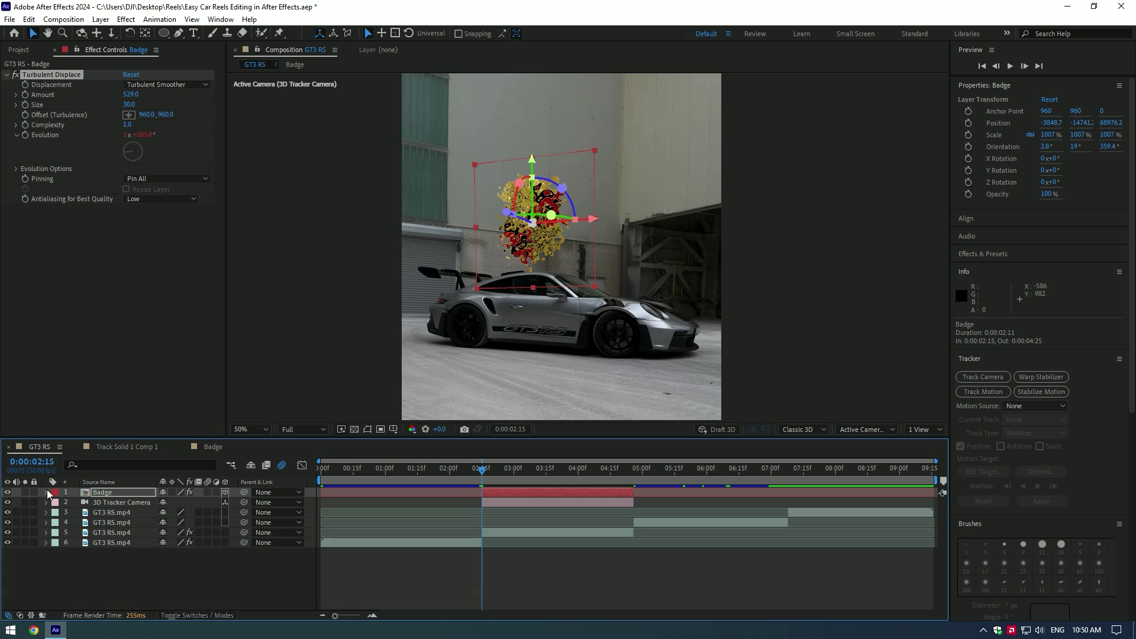
pyautogui.hotkey('ctrl', 'z')
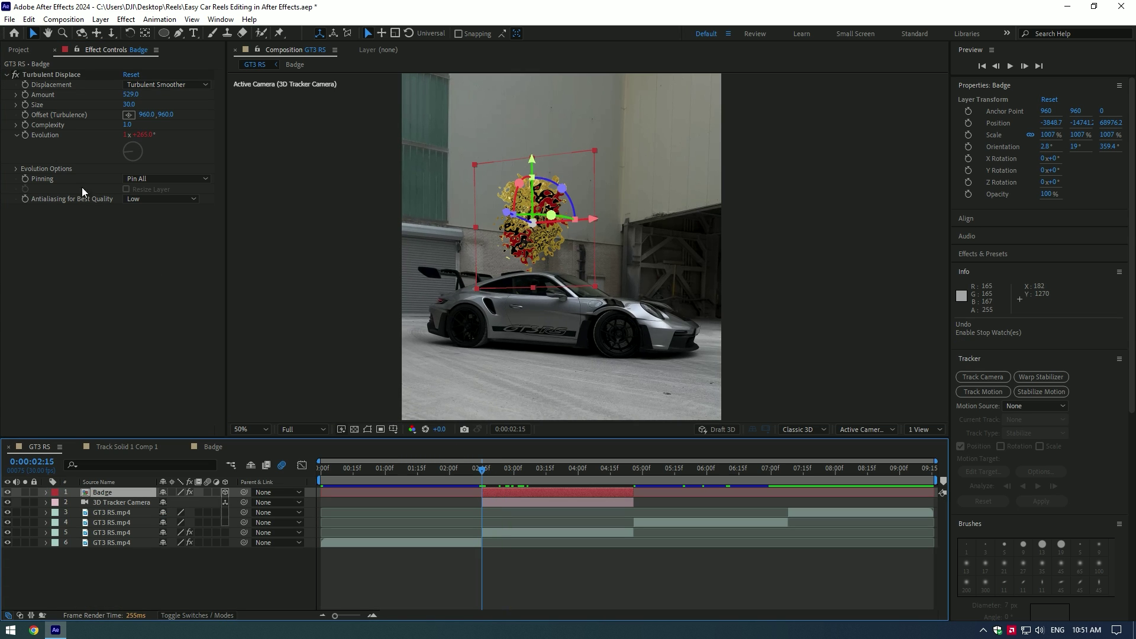
pyautogui.click(27, 95)
pyautogui.moveTo(482, 470); pyautogui.dragTo(513, 471)
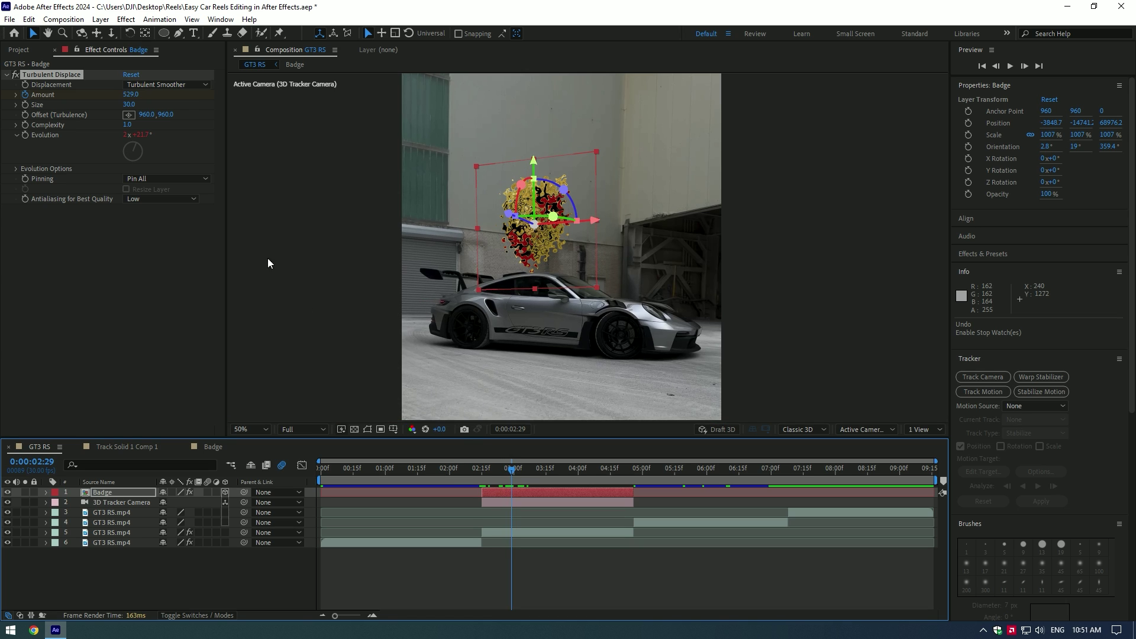
pyautogui.click(130, 94)
pyautogui.write('0')
pyautogui.press('Return')
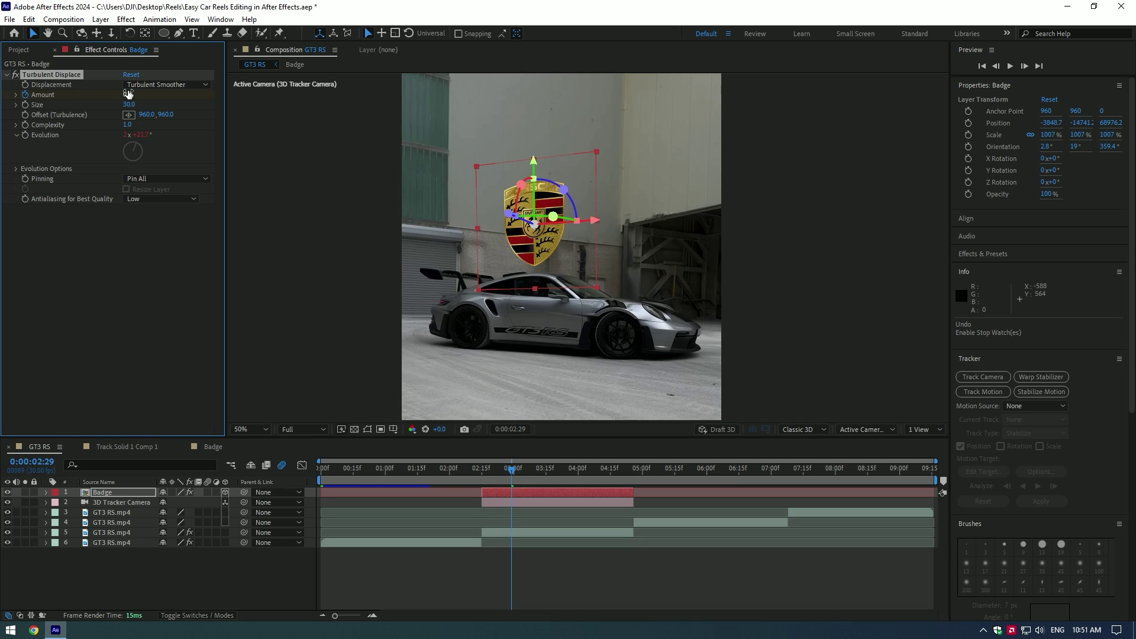
# At the Badge layer's in point, lower the badge so it overlaps the car's roof
pyautogui.press('i')
pyautogui.moveTo(530, 175); pyautogui.dragTo(530, 230)
# Duplicate the tracked second clip as a top layer named Car Only and remove the copy's 3D Camera Tracker effect
pyautogui.click(513, 533)
pyautogui.hotkey('ctrl', 'd')
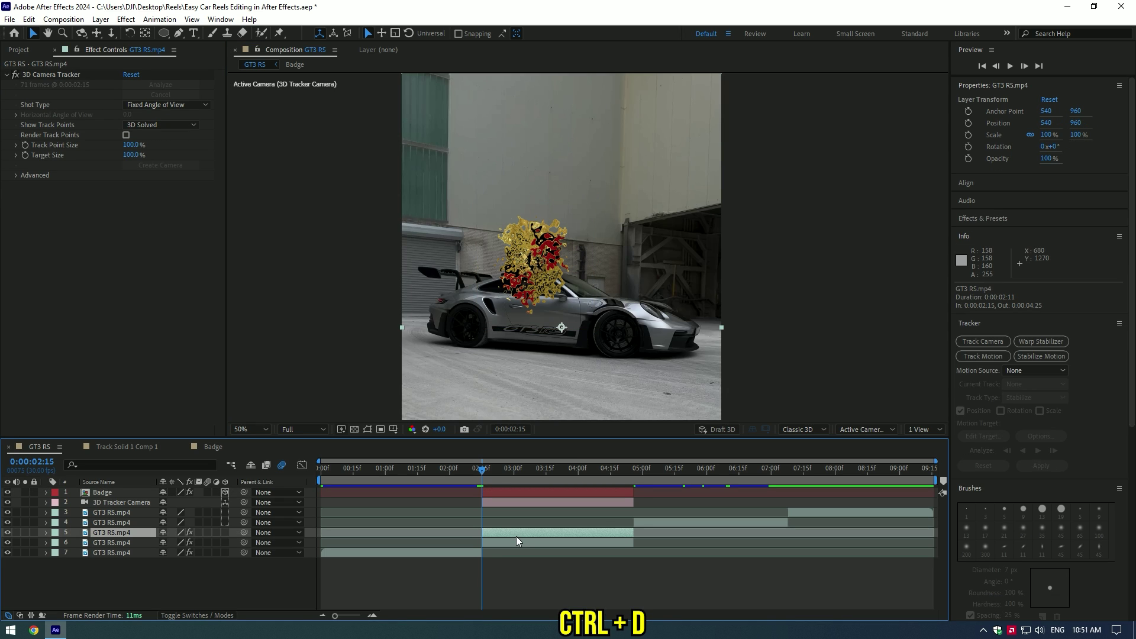
pyautogui.rightClick(127, 538)
pyautogui.click(158, 501)
pyautogui.write('Car Only')
pyautogui.press('Return')
pyautogui.moveTo(121, 538); pyautogui.dragTo(123, 494)
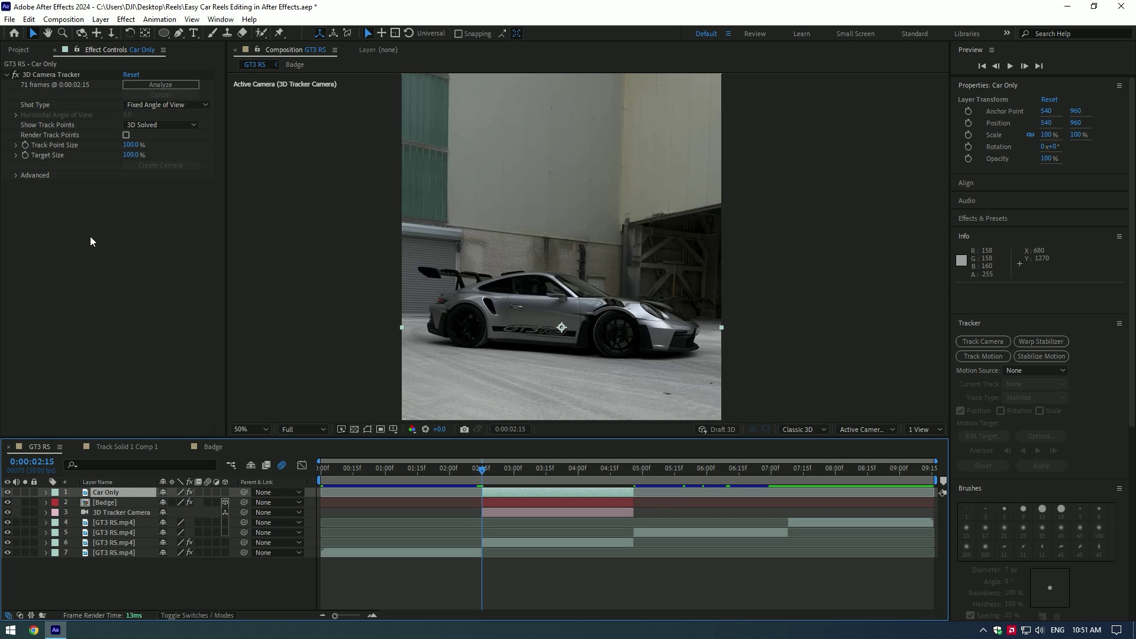
pyautogui.click(64, 76)
pyautogui.press('Delete')
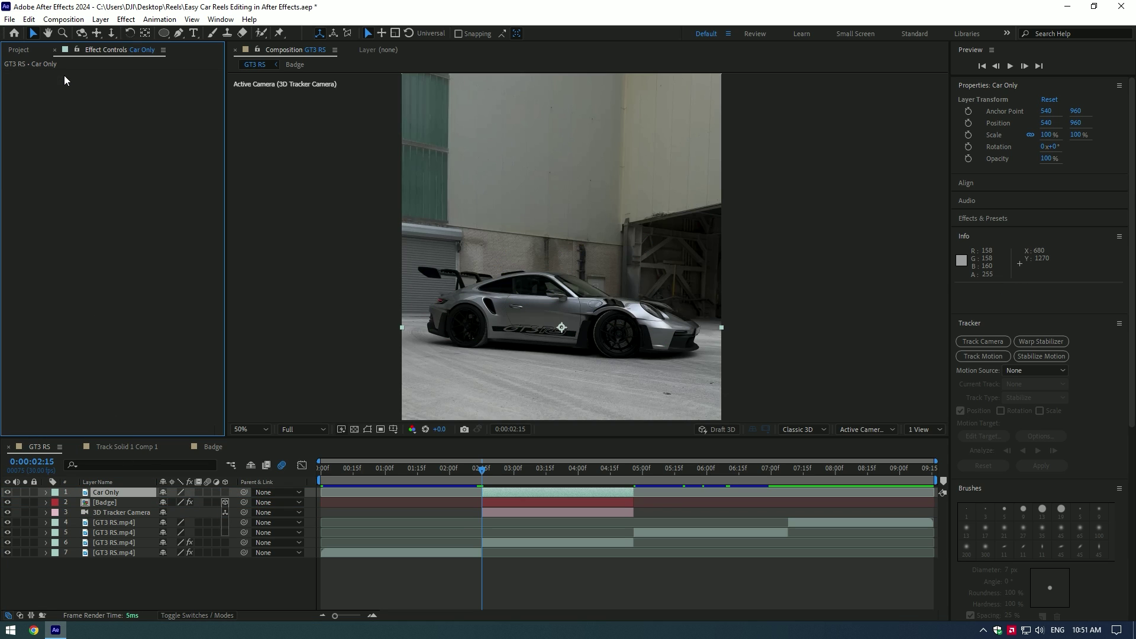
# Isolate the car on the Car Only layer with the Roto Brush, freeze the matte and return to the GT3 RS composition
pyautogui.click(262, 36)
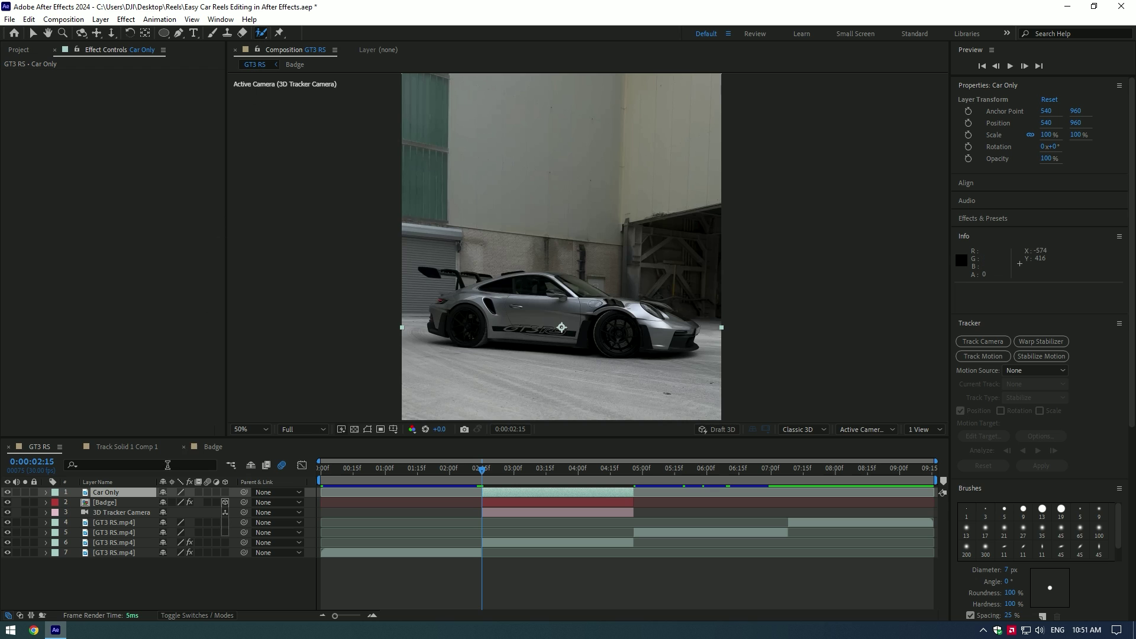
pyautogui.doubleClick(125, 492)
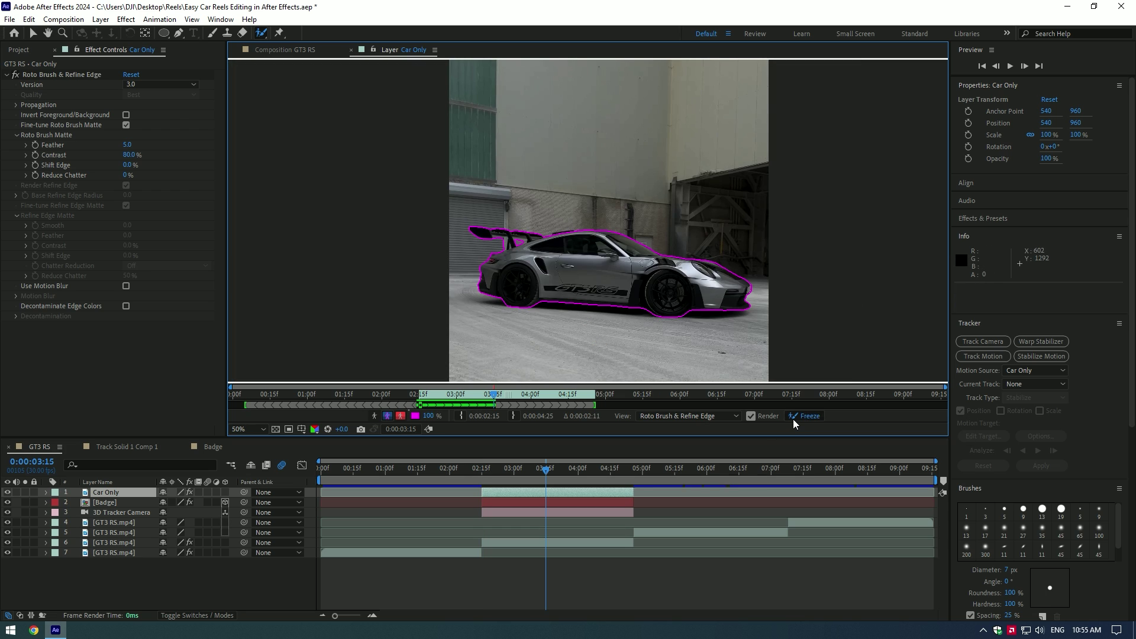
pyautogui.click(793, 417)
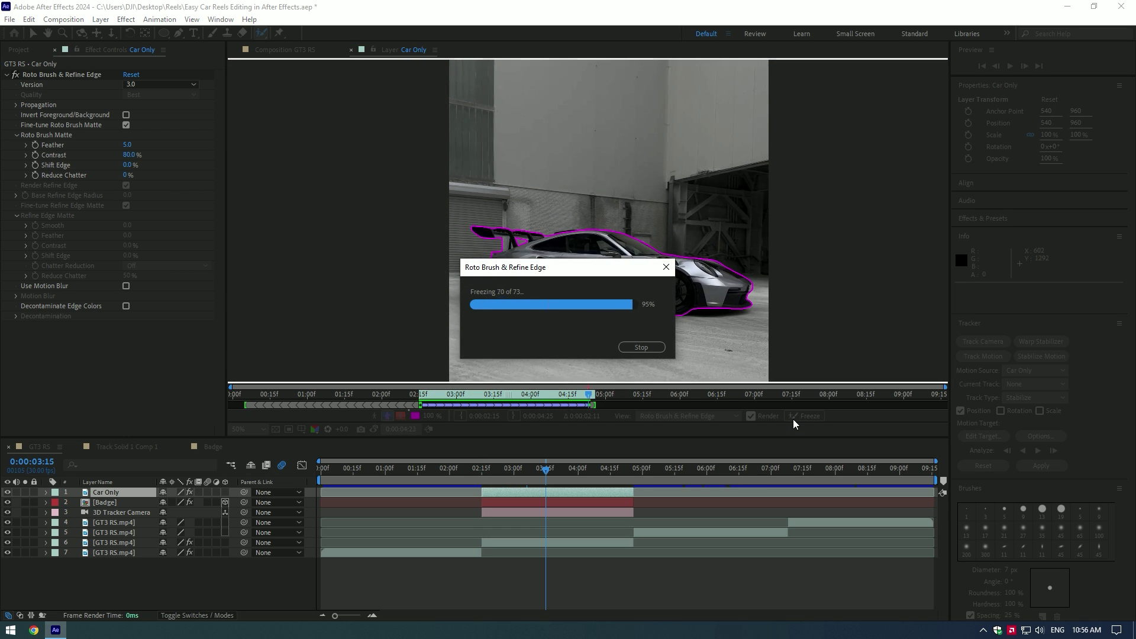
pyautogui.click(294, 51)
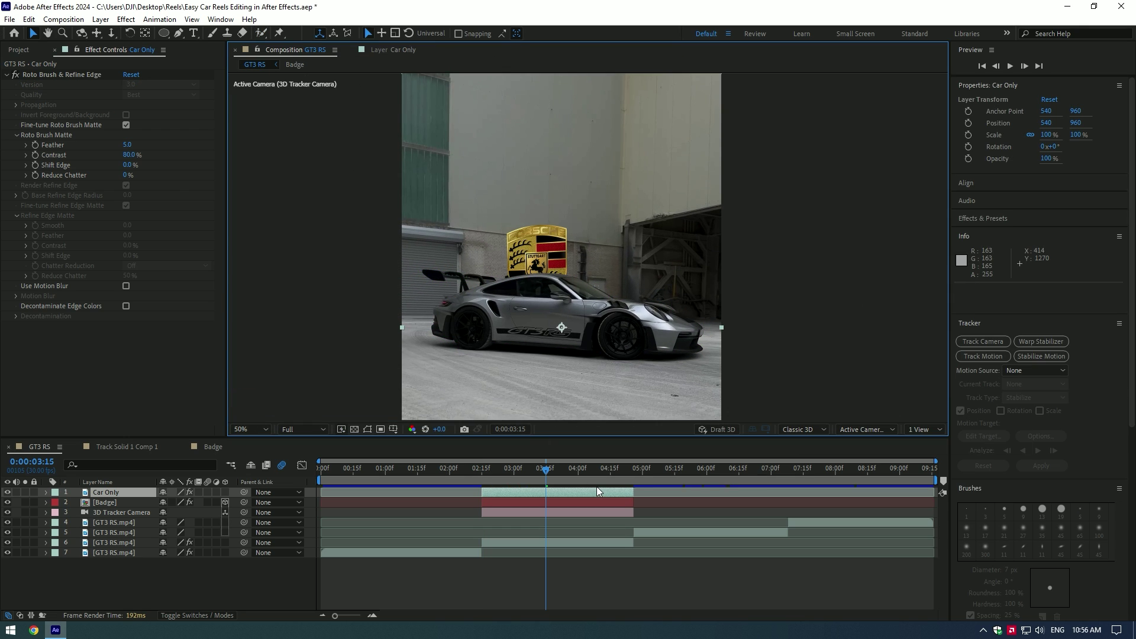
# Shift the badge toward the car's front, scale it to 612% and lower it until the car's body hides it
pyautogui.moveTo(549, 471); pyautogui.dragTo(593, 483)
pyautogui.click(565, 502)
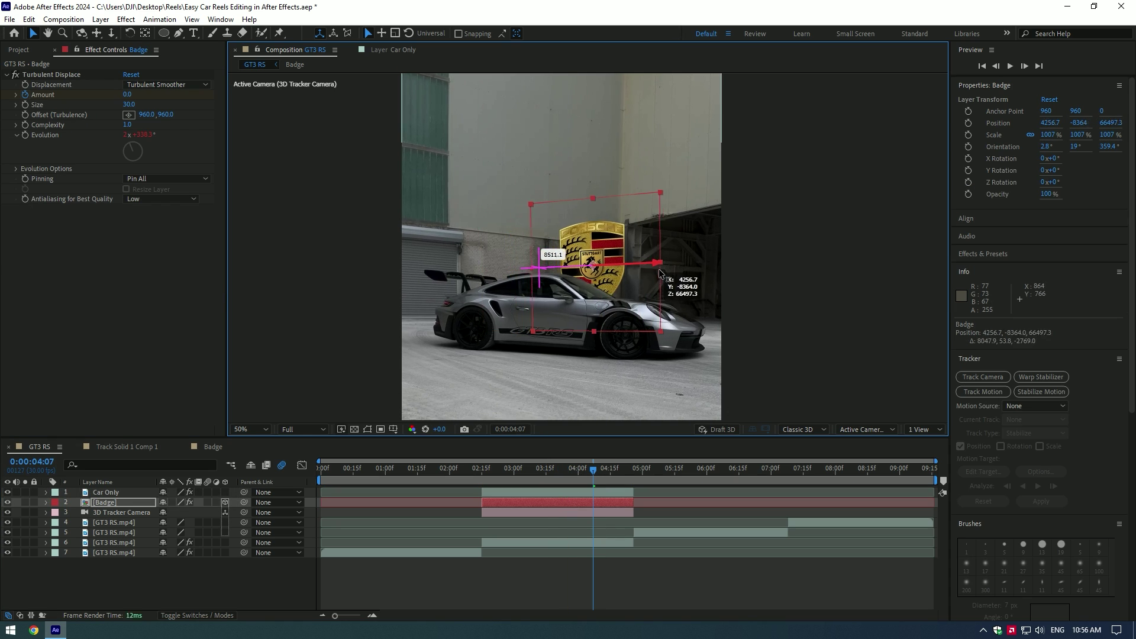
pyautogui.press('s')
pyautogui.moveTo(78, 512); pyautogui.dragTo(61, 513)
pyautogui.moveTo(589, 207); pyautogui.dragTo(585, 264)
# Animate the Badge layer's Position to rise from behind the car at 0:00:02:15 to above it at 0:00:03:01, and preview
pyautogui.click(480, 470)
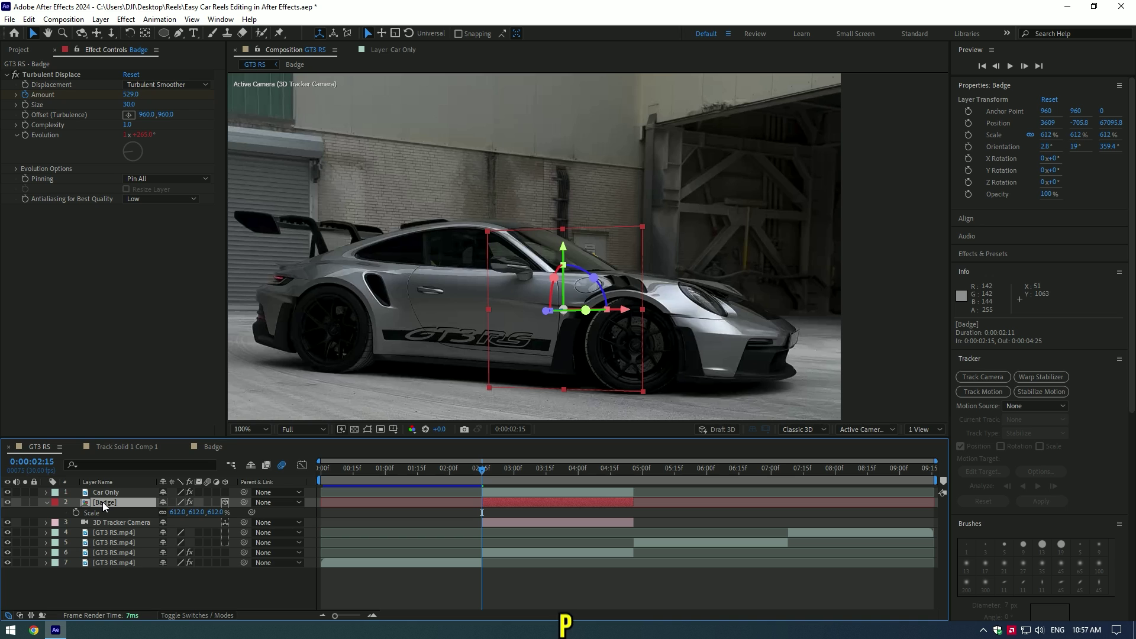
pyautogui.press('p')
pyautogui.click(75, 513)
pyautogui.moveTo(492, 472); pyautogui.dragTo(516, 471)
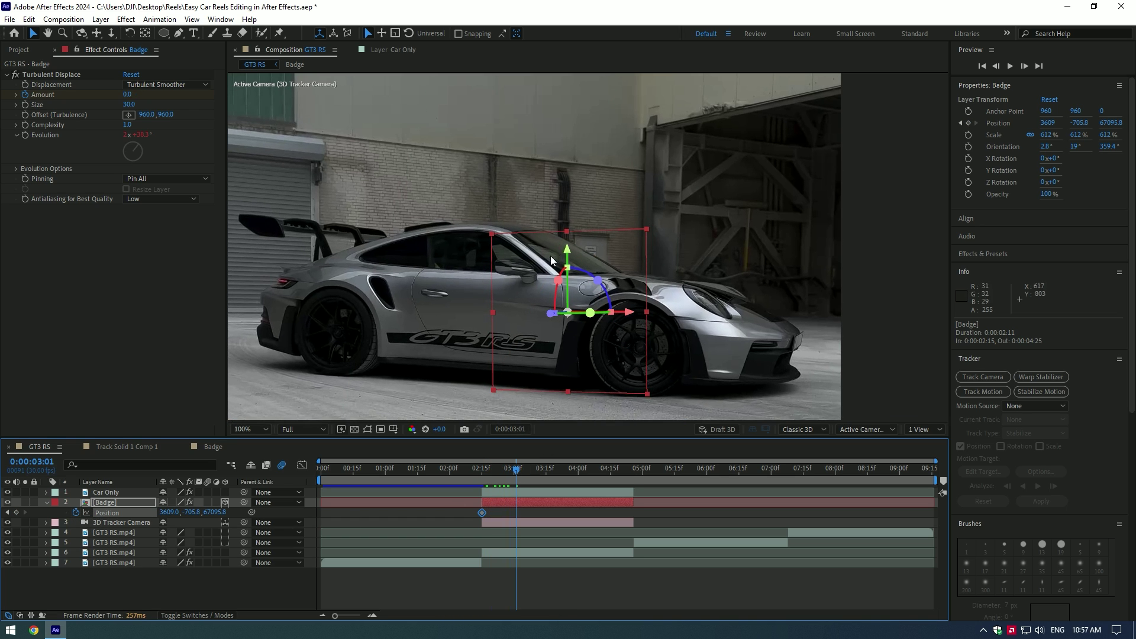
pyautogui.moveTo(571, 255); pyautogui.dragTo(572, 114)
pyautogui.scroll(-1, 580, 156)
pyautogui.moveTo(512, 472); pyautogui.dragTo(483, 473)
pyautogui.press('space')
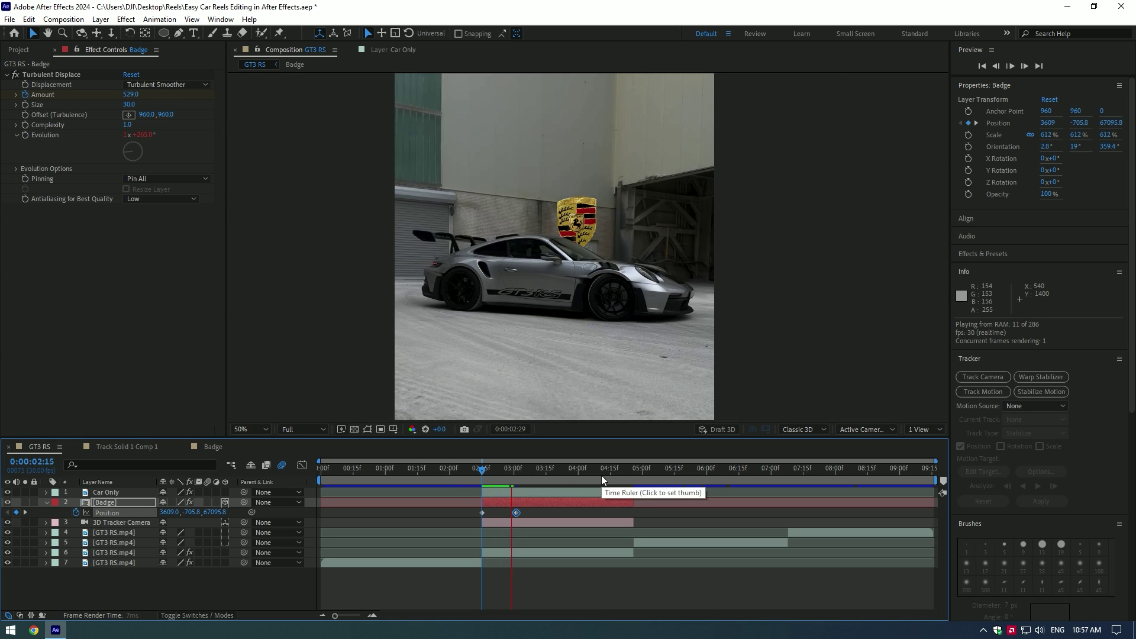
pyautogui.press('space')
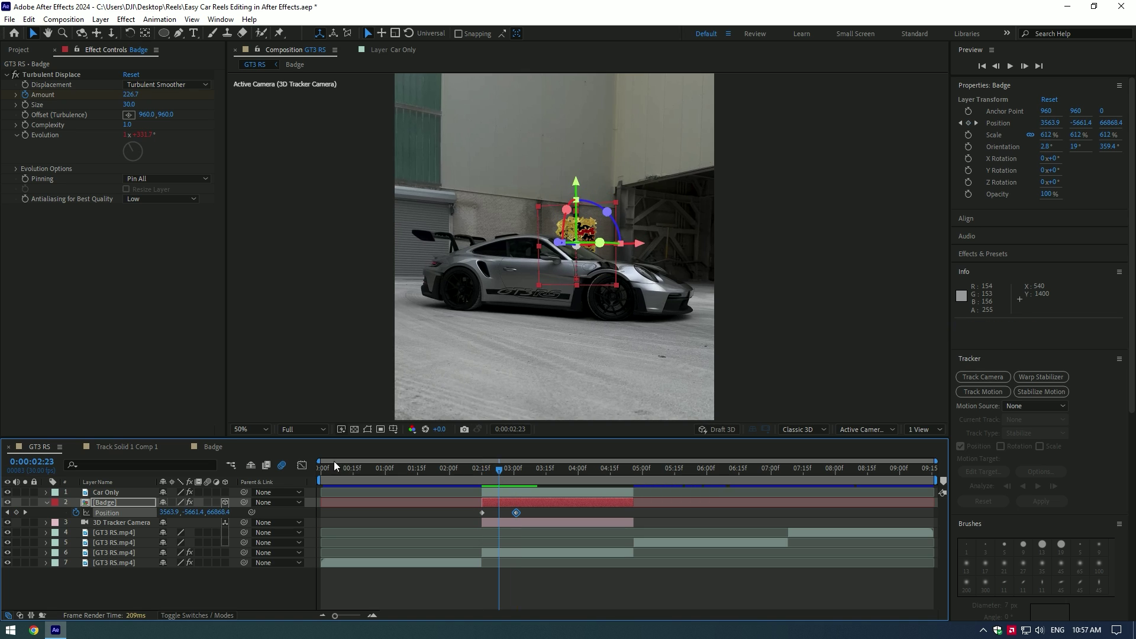
# Enable motion blur on the Badge layer and apply Easy Ease to both of its Position keyframes
pyautogui.click(208, 502)
pyautogui.moveTo(499, 470); pyautogui.dragTo(478, 467)
pyautogui.moveTo(540, 511); pyautogui.dragTo(474, 517)
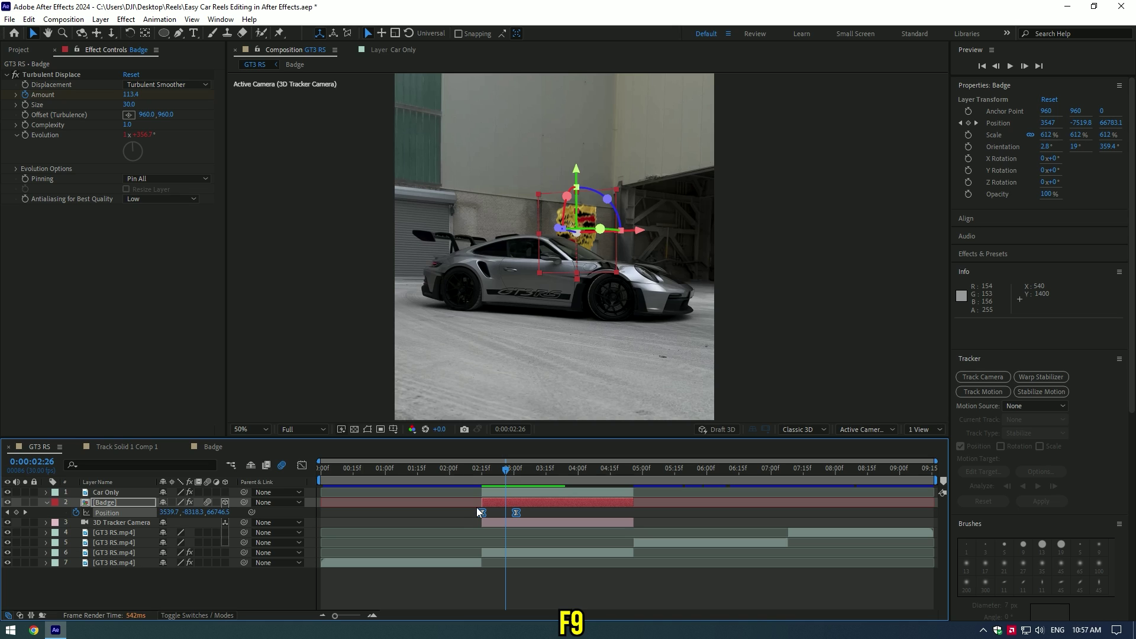
# Reshape the badge's Position speed graph so the rise builds to a sharp peak at its end, and preview the motion
pyautogui.click(302, 466)
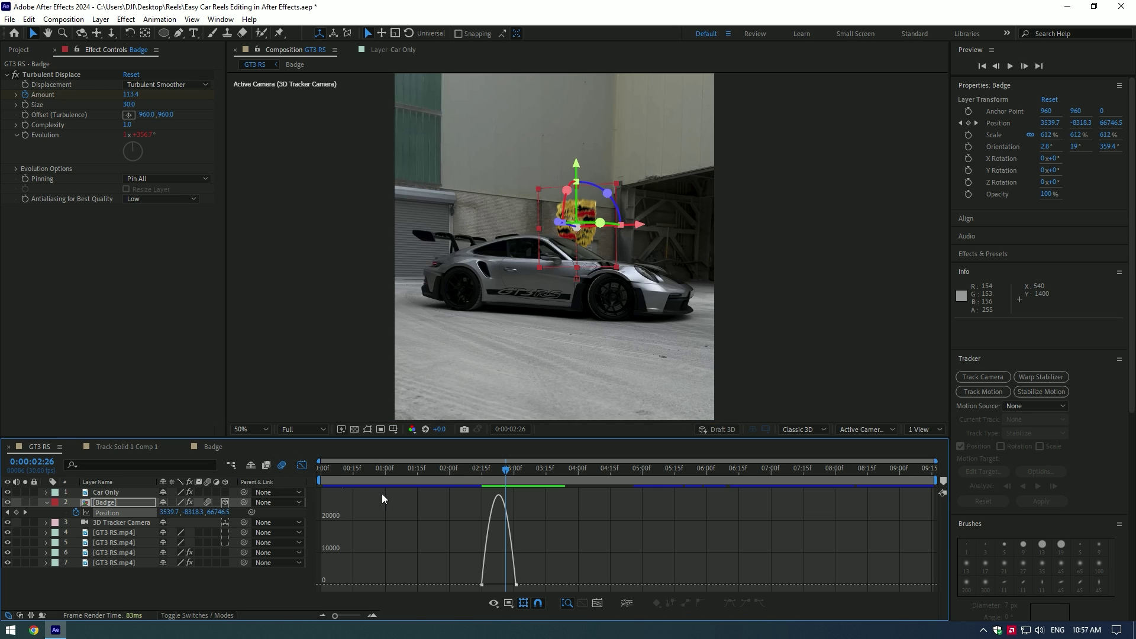
pyautogui.moveTo(495, 590); pyautogui.dragTo(516, 586)
pyautogui.press('space')
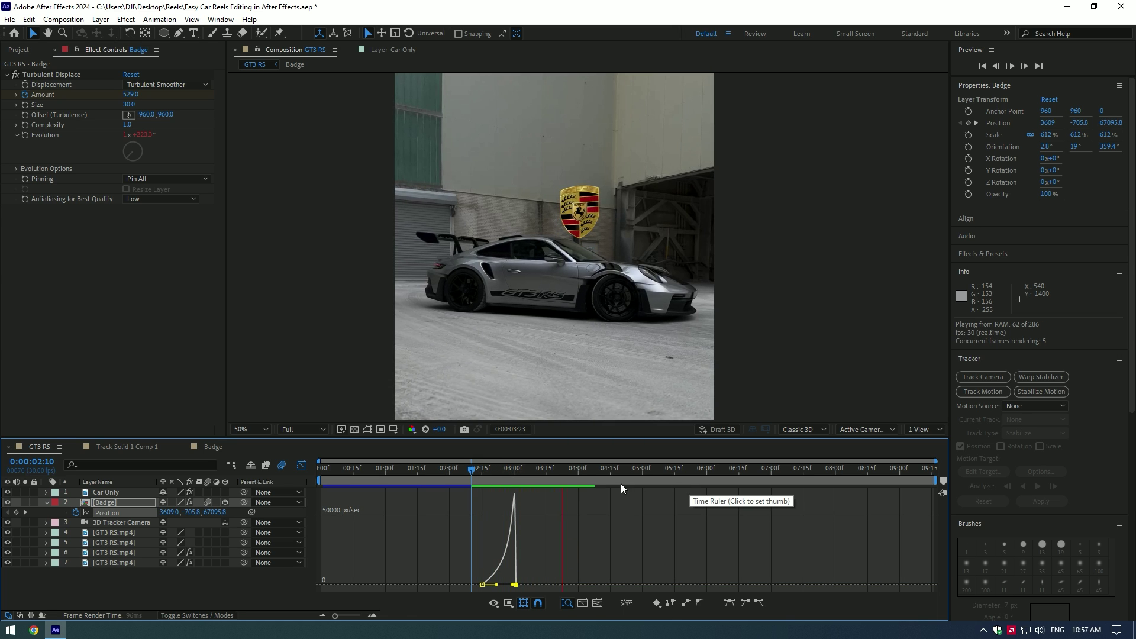
pyautogui.press('space')
pyautogui.click(302, 465)
# Animate the Badge layer's Y Rotation from 0 to 2 full turns, ending at 0:00:03:09, and preview the spin
pyautogui.moveTo(488, 477); pyautogui.dragTo(516, 478)
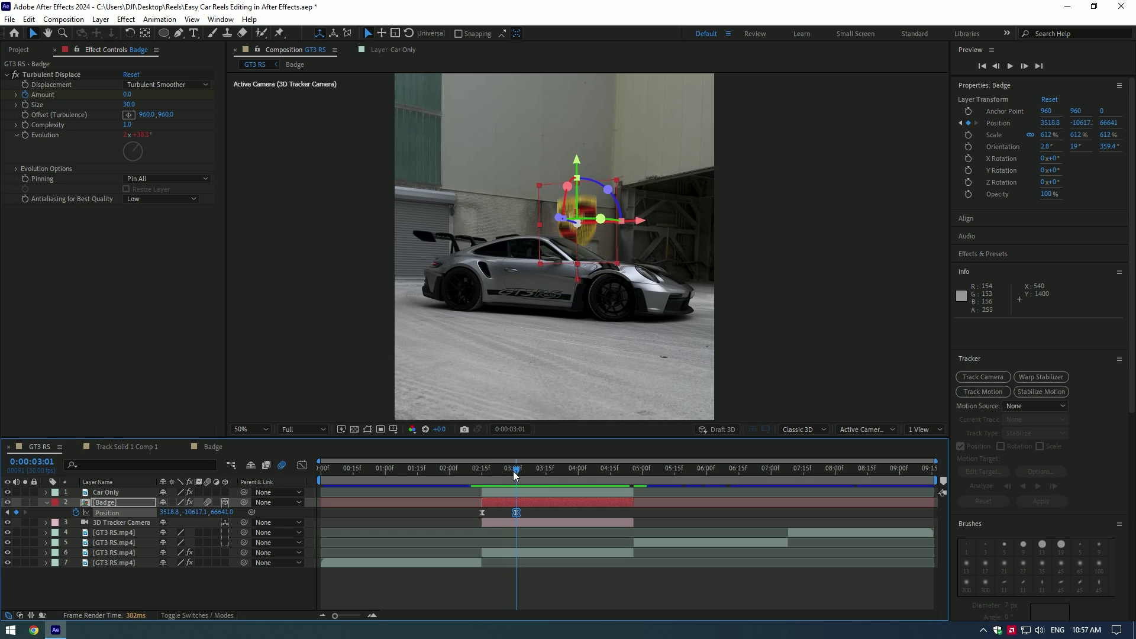
pyautogui.click(116, 502)
pyautogui.click(47, 503)
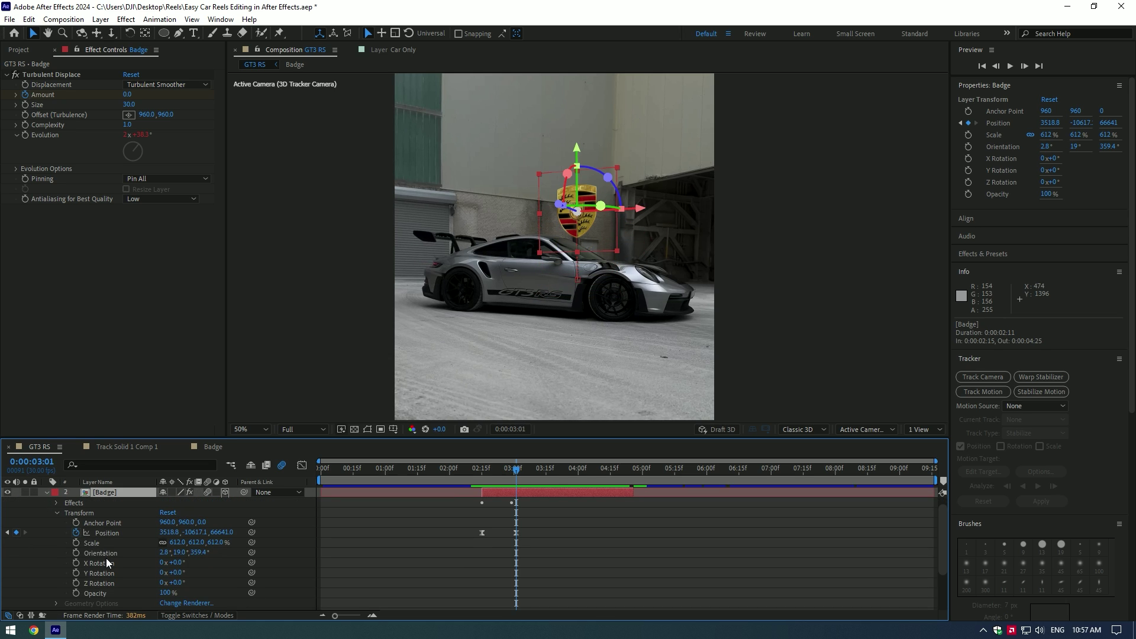
pyautogui.click(76, 574)
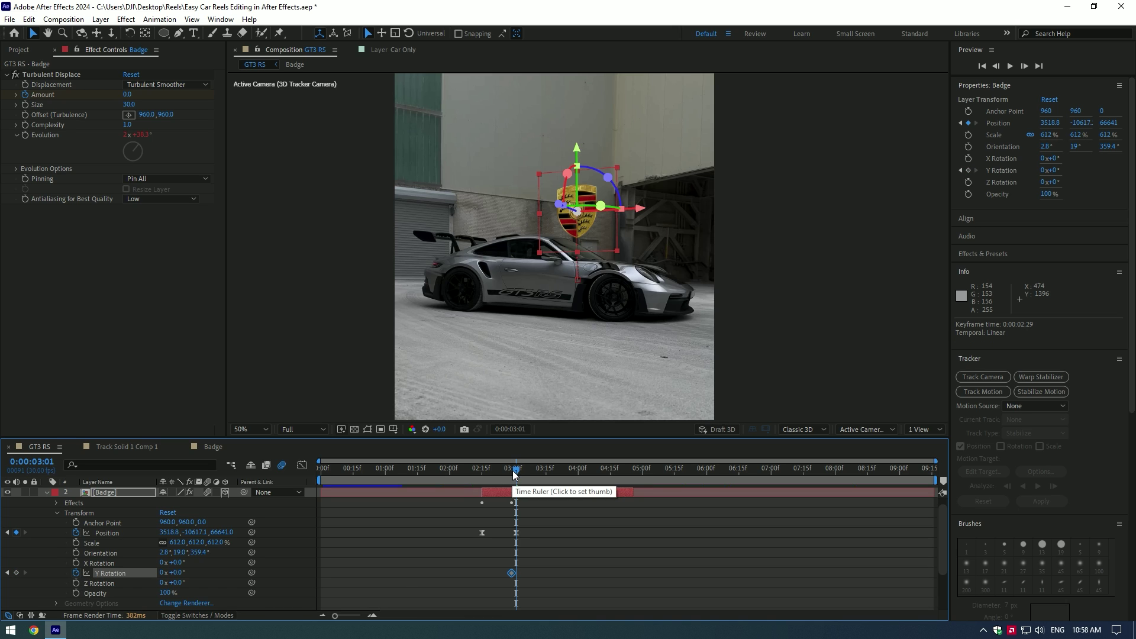
pyautogui.moveTo(517, 471); pyautogui.dragTo(534, 473)
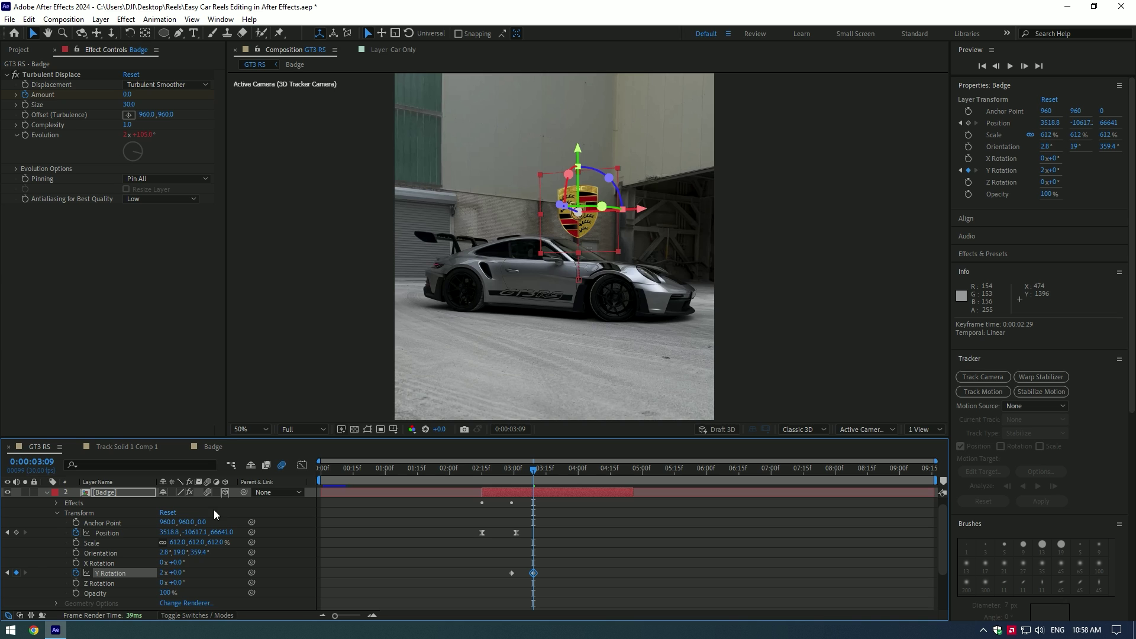
pyautogui.moveTo(505, 472); pyautogui.dragTo(495, 473)
pyautogui.press('space')
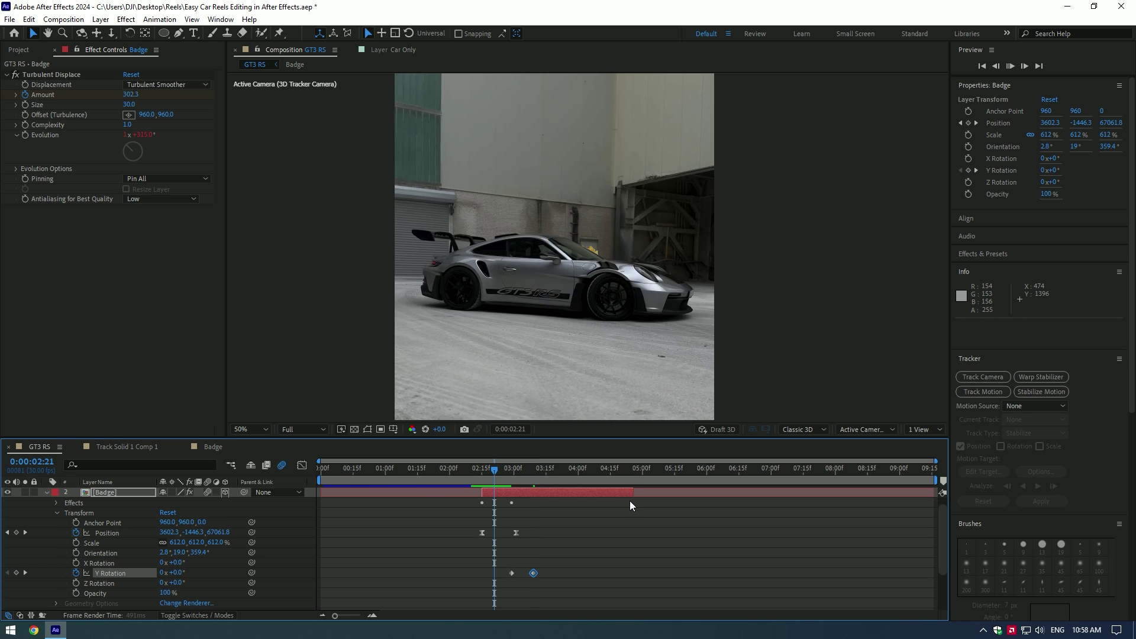
# Apply the Glow effect to the Badge layer with a 65.5% threshold and a radius of 8, and preview it
pyautogui.hotkey('ctrl', 'space')
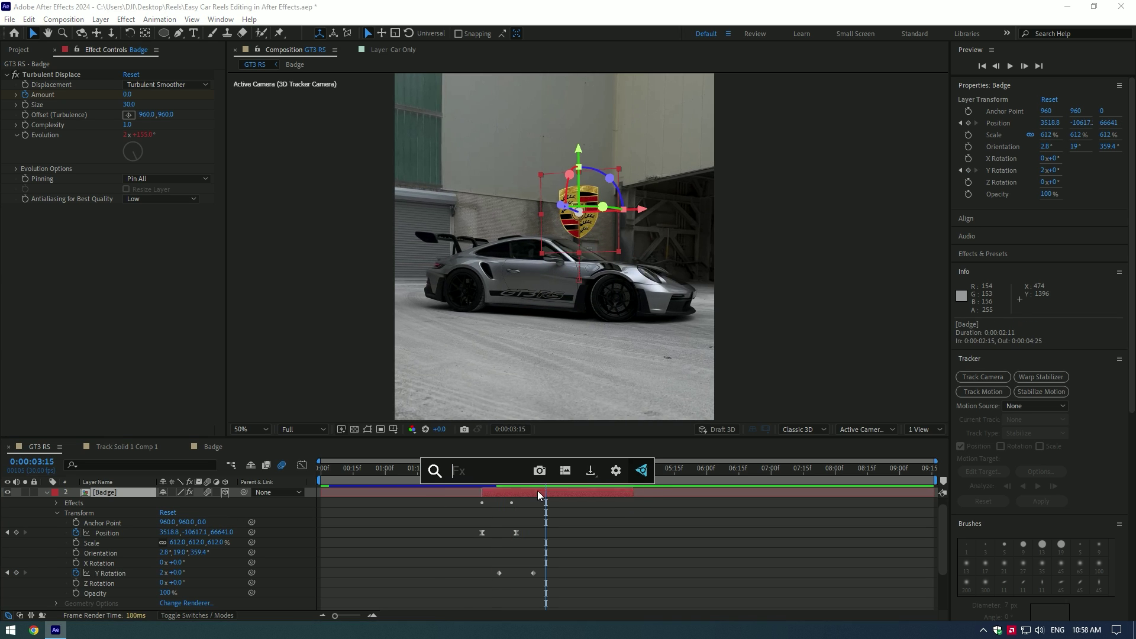
pyautogui.write('glow')
pyautogui.press('Return')
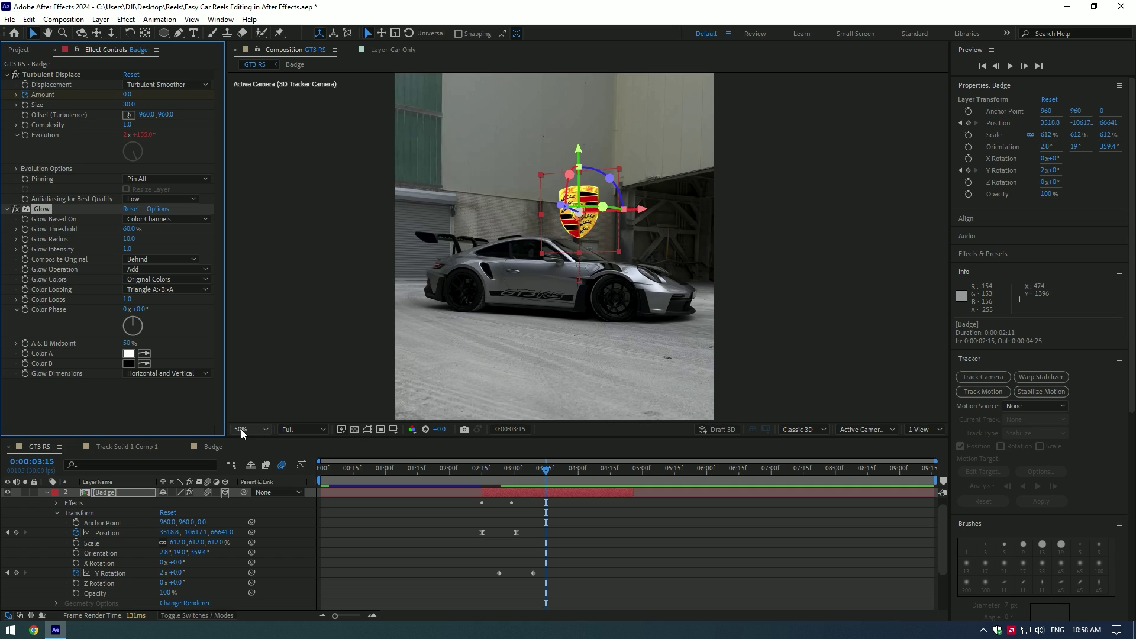
pyautogui.moveTo(129, 240)
pyautogui.mouseDown()
pyautogui.moveTo(117, 240)
pyautogui.moveTo(138, 233)
pyautogui.mouseUp()
pyautogui.moveTo(125, 239); pyautogui.dragTo(128, 239)
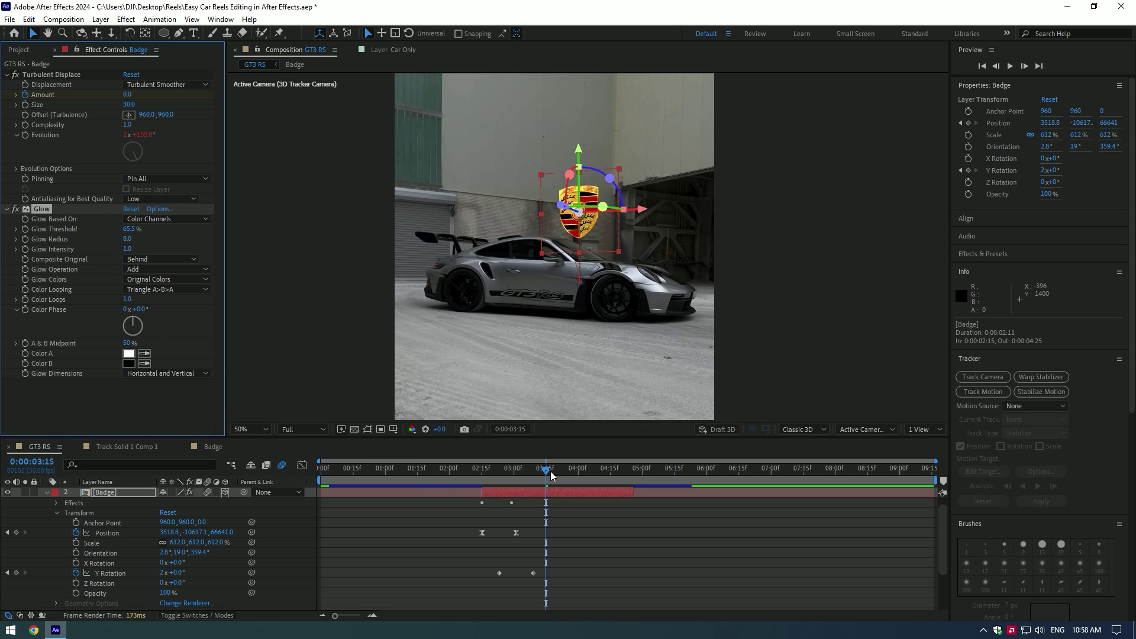
pyautogui.moveTo(550, 473); pyautogui.dragTo(488, 473)
pyautogui.press('space')
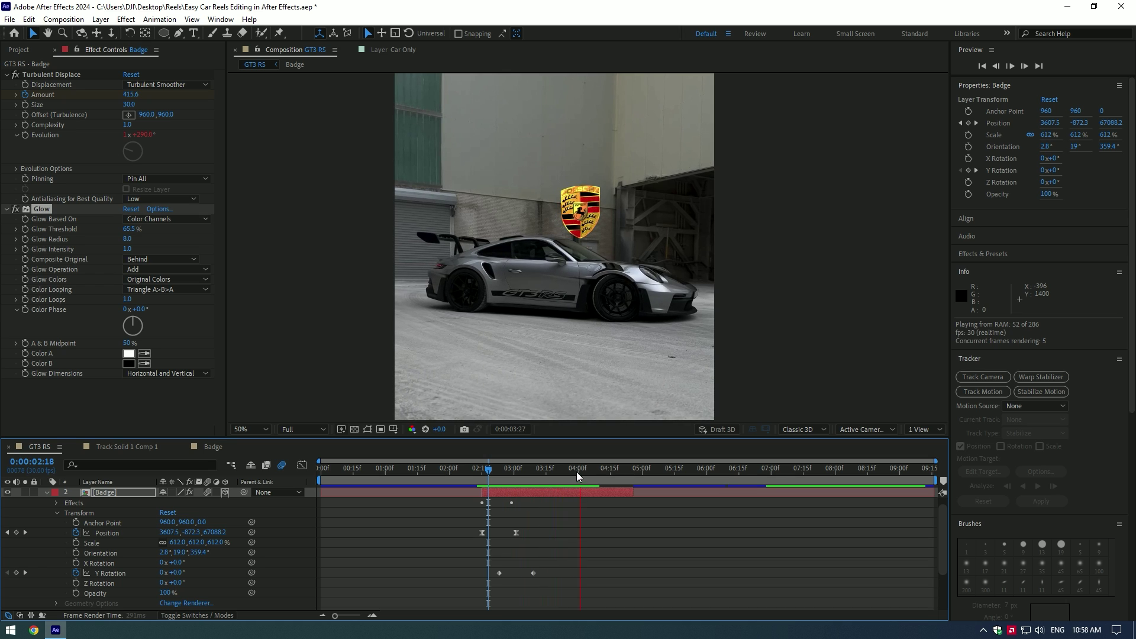
pyautogui.press('space')
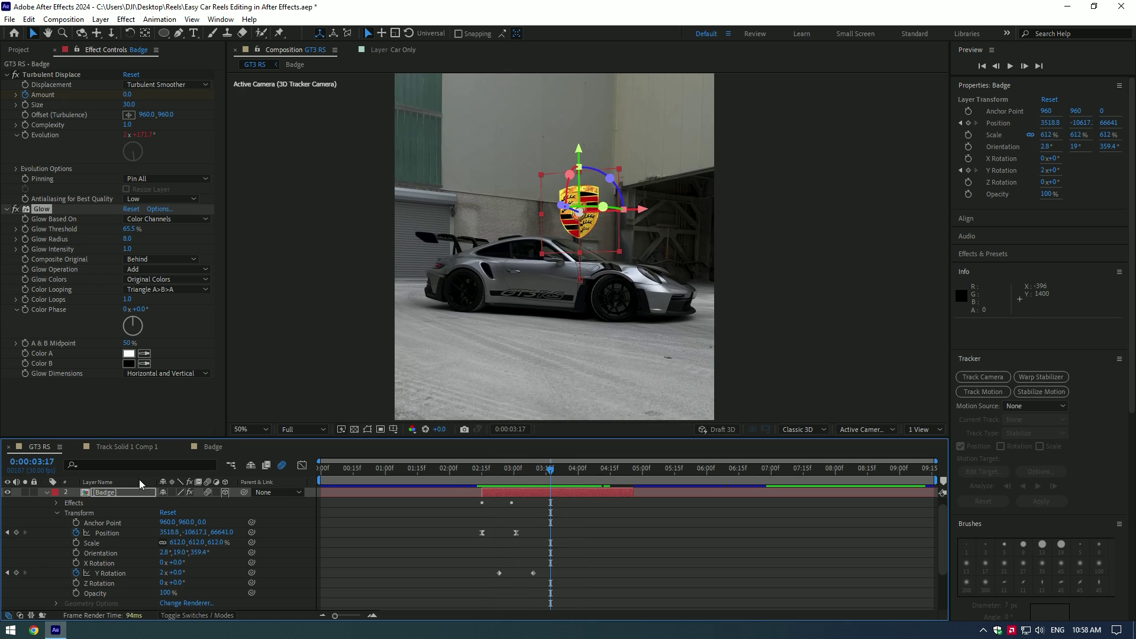
# Auto-trace the Badge layer's alpha channel at the current frame and check the resulting mask outline around the badge
pyautogui.click(47, 494)
pyautogui.click(535, 507)
pyautogui.scroll(2, 589, 252)
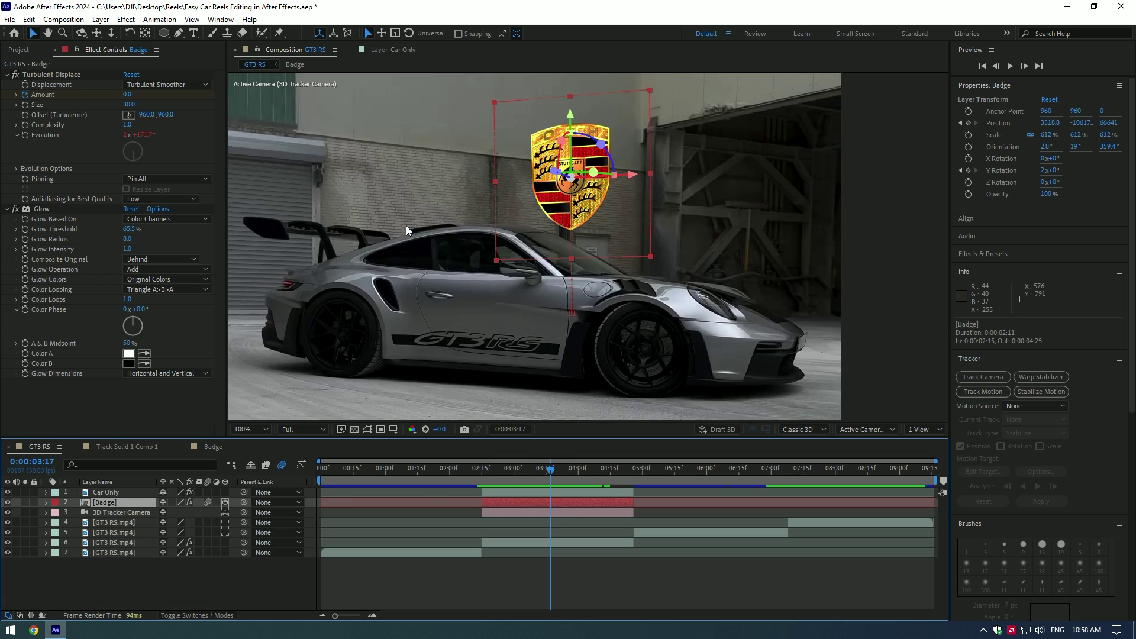
pyautogui.click(100, 19)
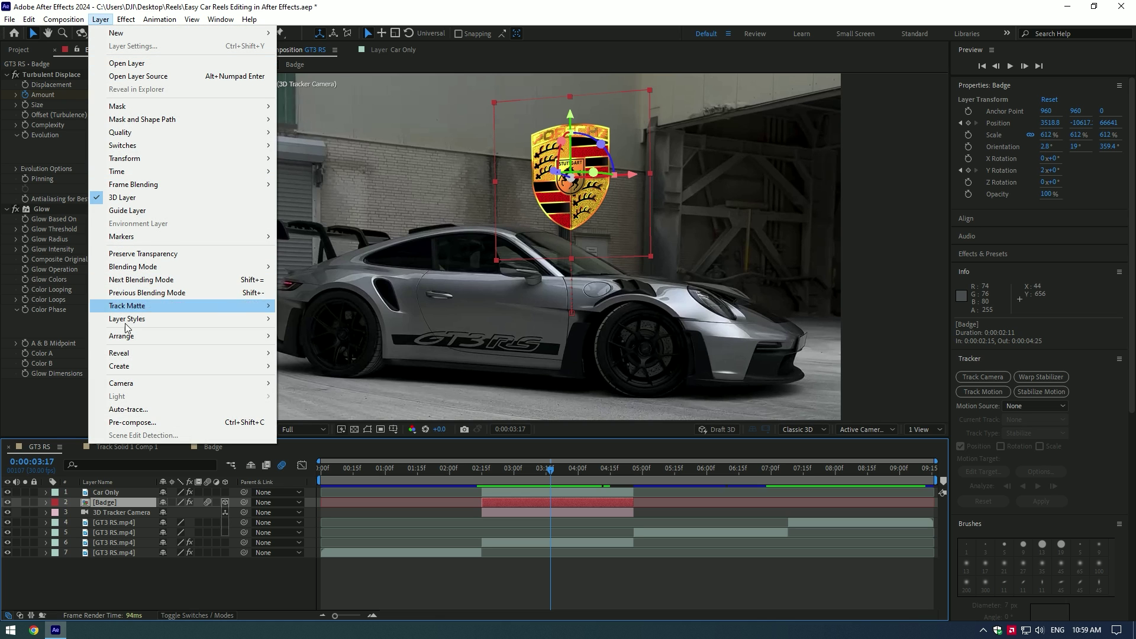
pyautogui.click(127, 409)
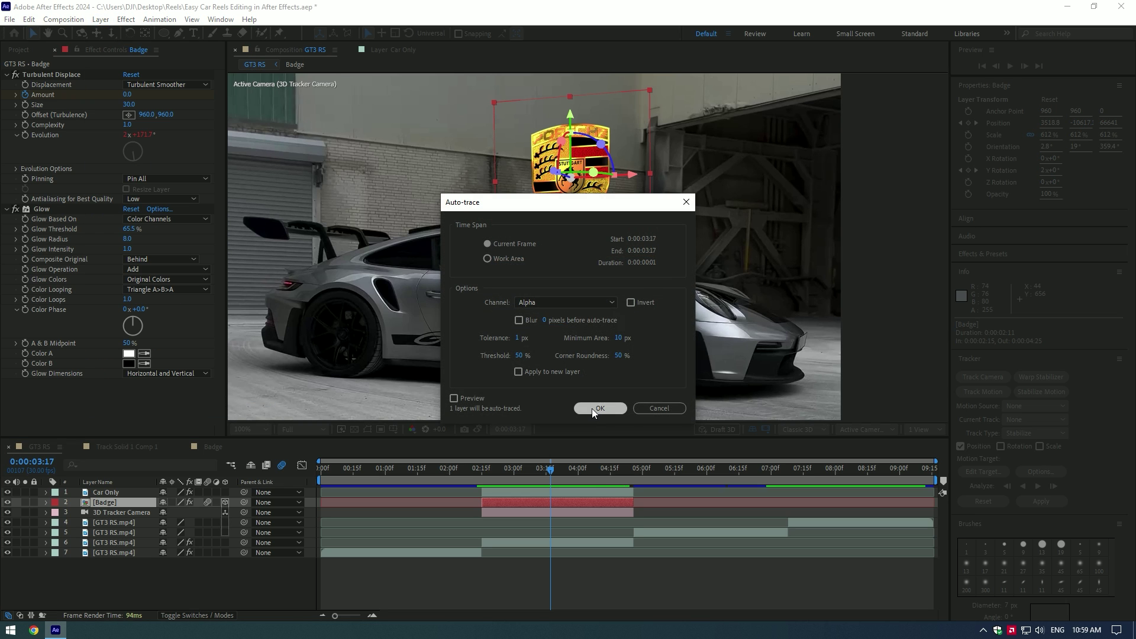
pyautogui.click(592, 408)
pyautogui.click(368, 430)
pyautogui.moveTo(581, 471)
pyautogui.mouseDown()
pyautogui.moveTo(493, 470)
pyautogui.moveTo(574, 471)
pyautogui.mouseUp()
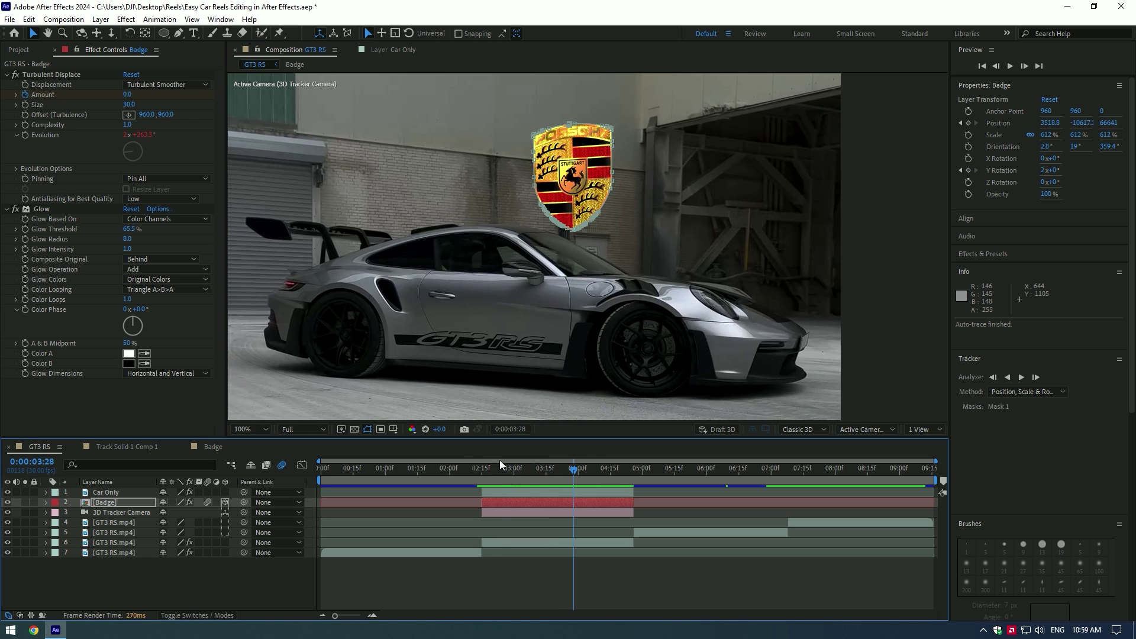
# Apply the Saber effect to the Badge layer with Composite Settings set to Add and Core Type set to Layer Masks
pyautogui.hotkey('ctrl', 'space')
pyautogui.write('saber')
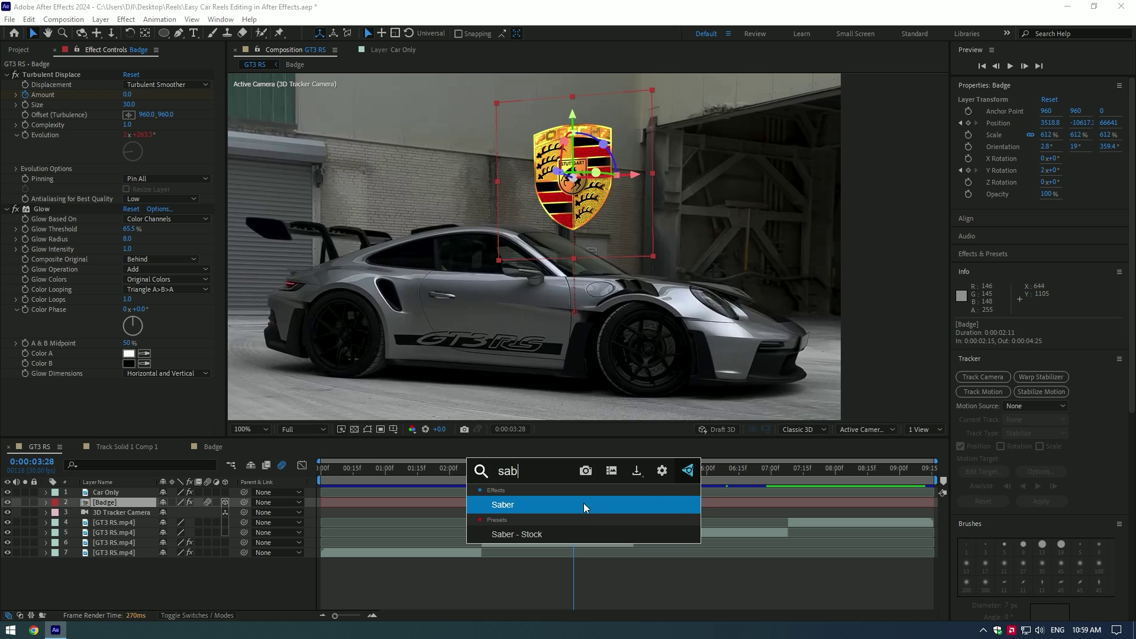
pyautogui.press('Return')
pyautogui.click(15, 398)
pyautogui.scroll(-3, 143, 407)
pyautogui.click(160, 431)
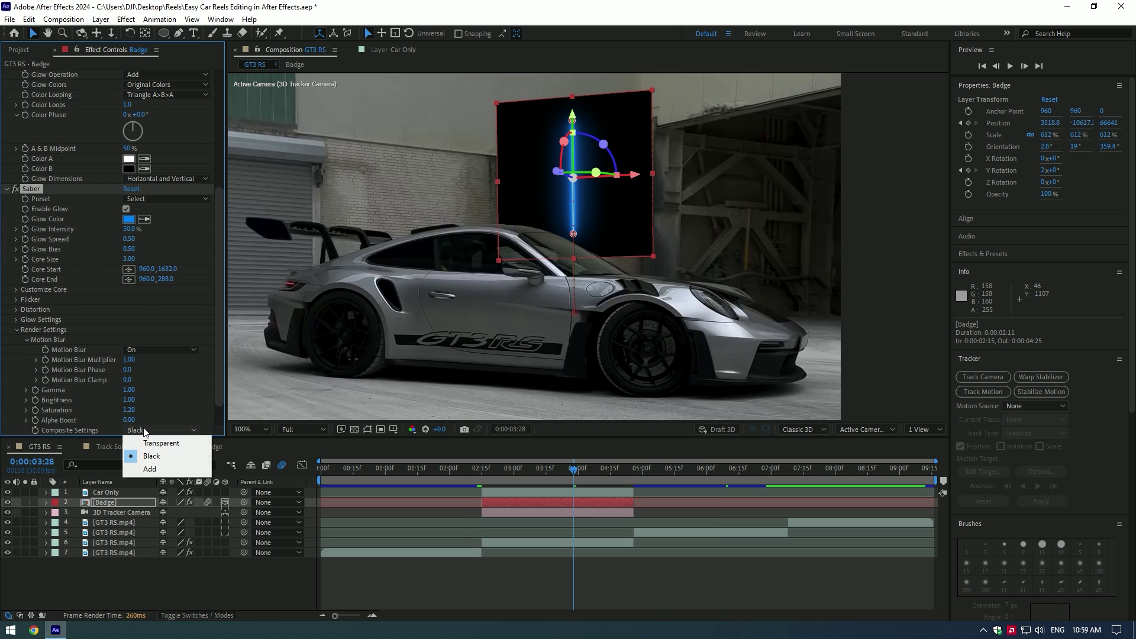
pyautogui.click(150, 469)
pyautogui.click(17, 290)
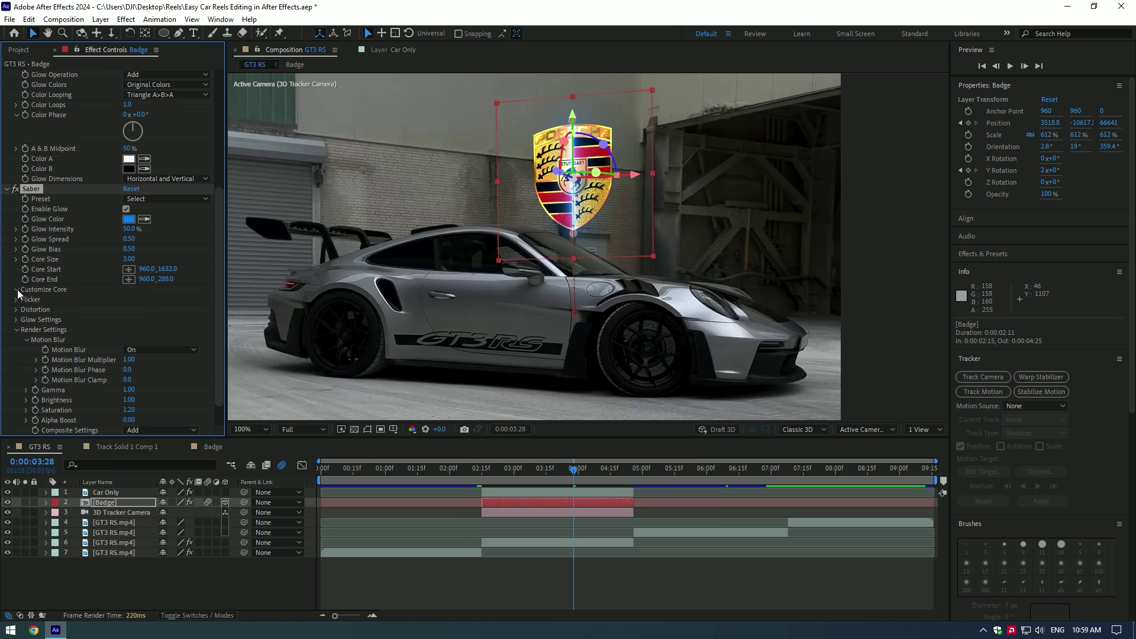
pyautogui.click(137, 301)
pyautogui.click(162, 322)
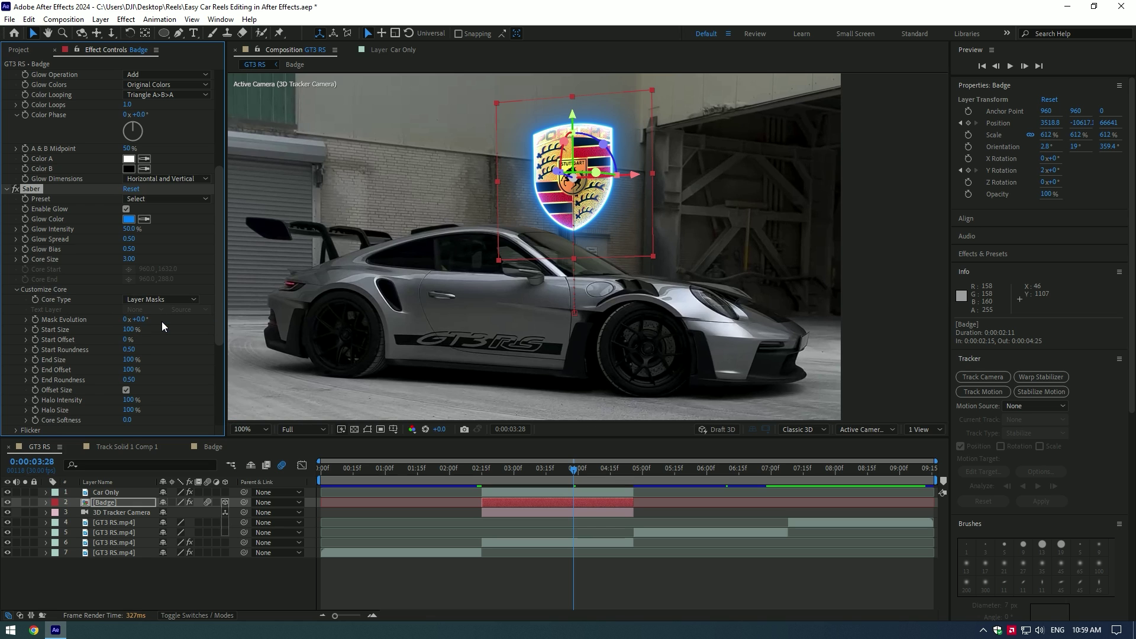
# Apply the Green Energy preset to the badge's Saber effect and adjust its glow color within green
pyautogui.click(145, 196)
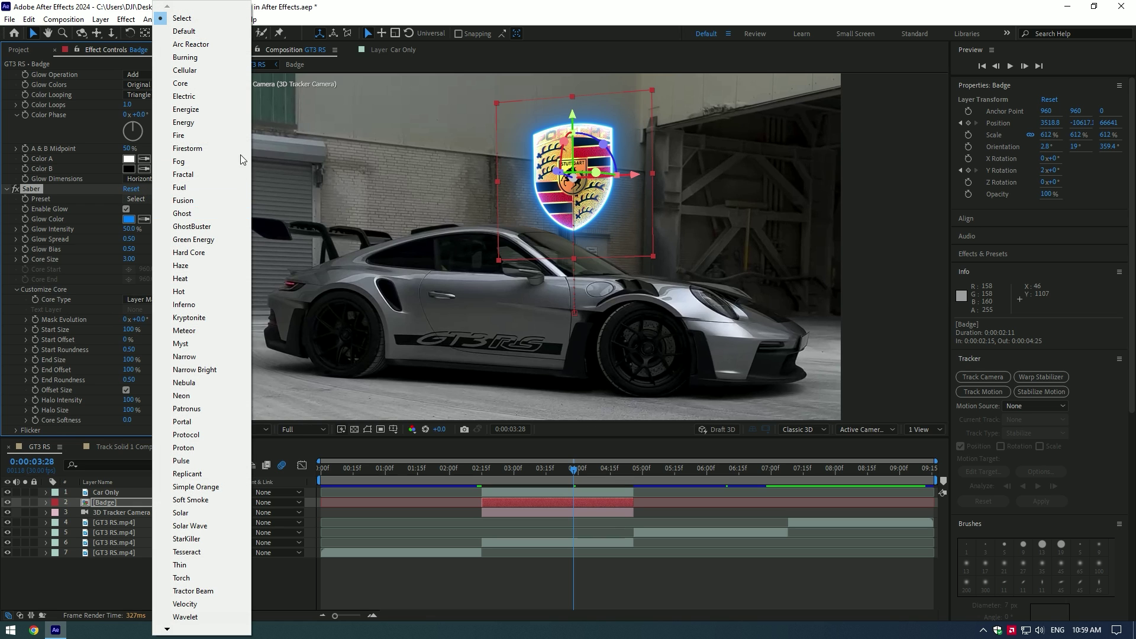
pyautogui.click(193, 239)
pyautogui.click(128, 220)
pyautogui.moveTo(889, 319); pyautogui.dragTo(889, 310)
pyautogui.click(974, 203)
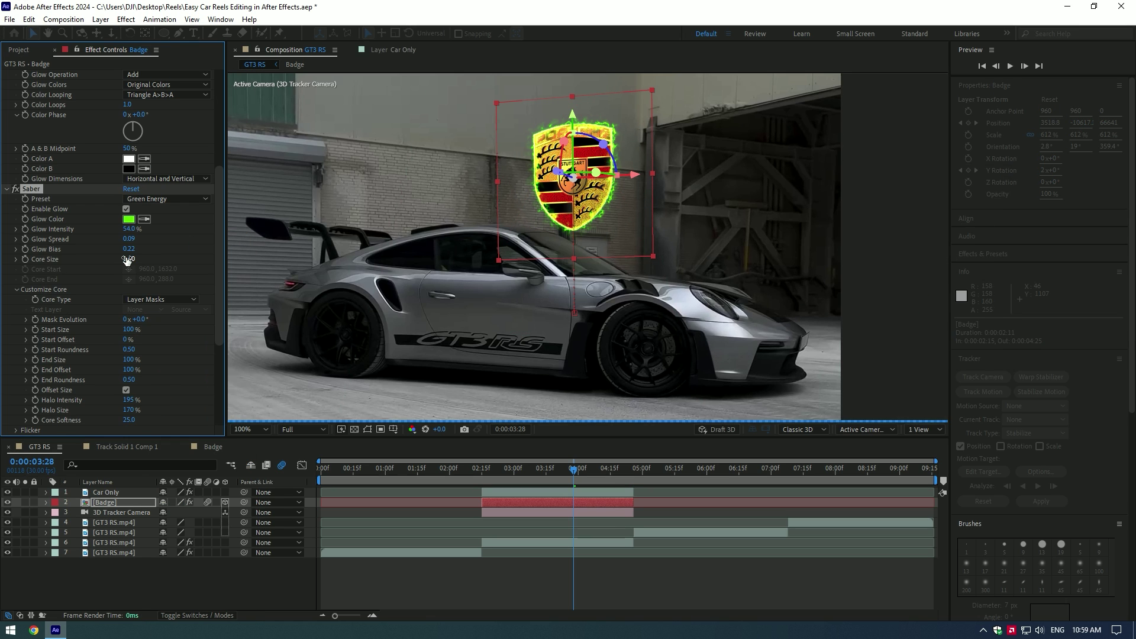
# Key the badge's raised Position at 0:00:04:13 and lower it behind the car at 0:00:04:26
pyautogui.moveTo(577, 471); pyautogui.dragTo(607, 473)
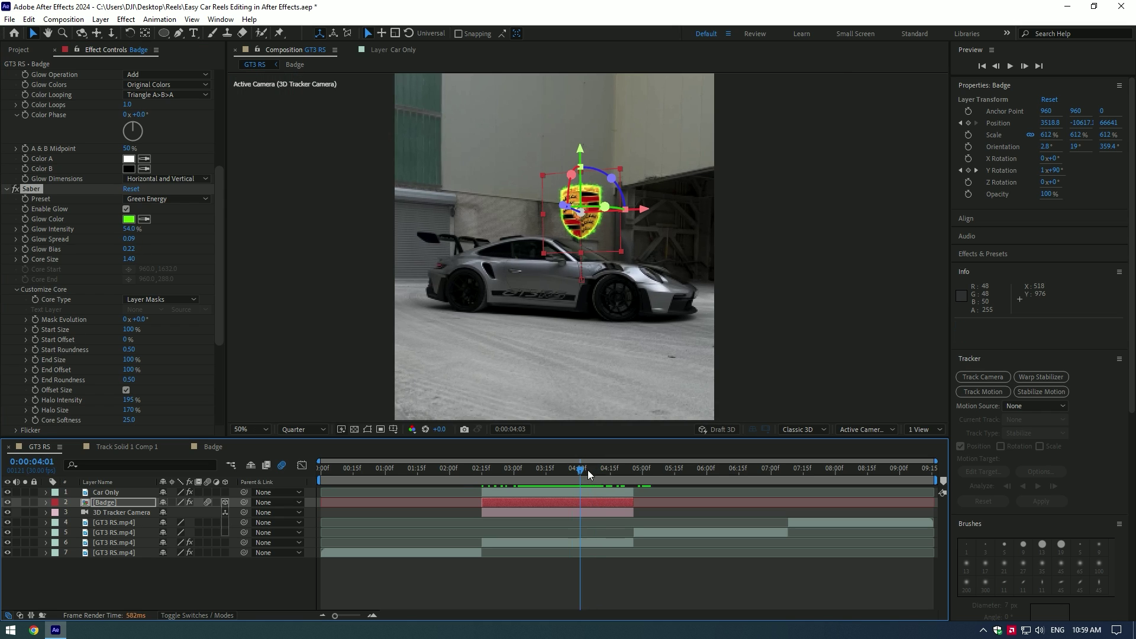
pyautogui.press('p')
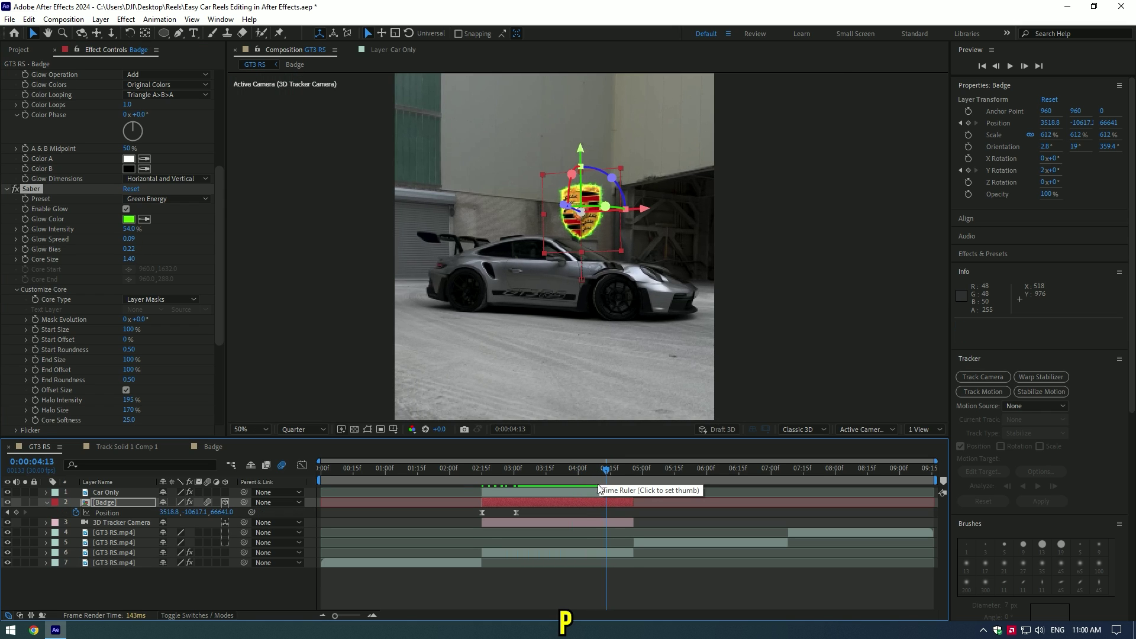
pyautogui.click(609, 505)
pyautogui.click(16, 512)
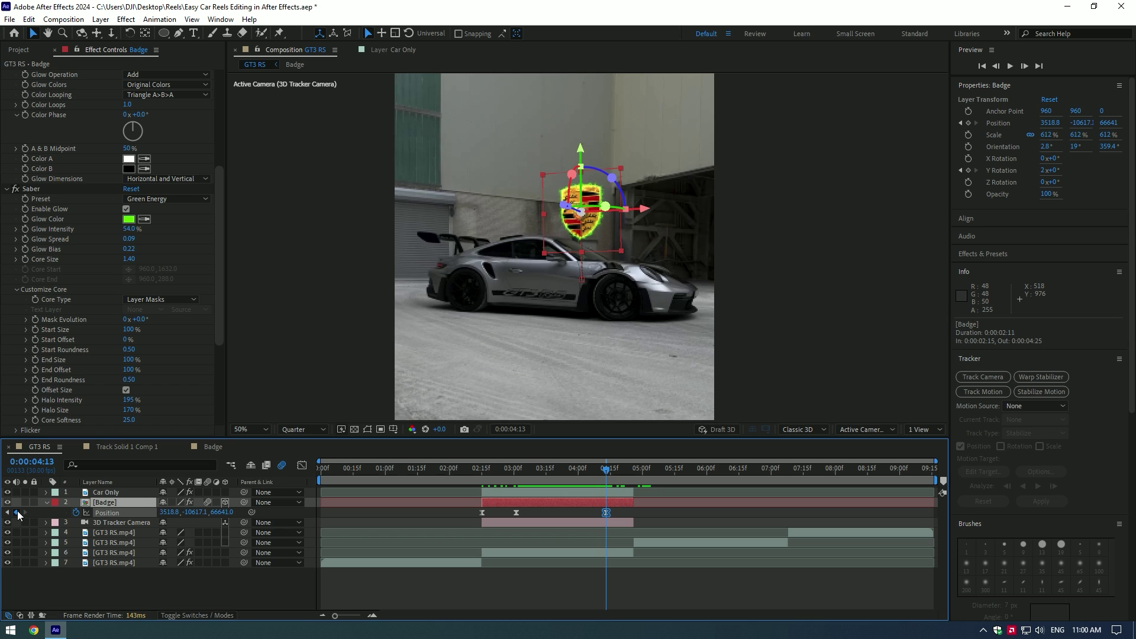
pyautogui.moveTo(622, 469); pyautogui.dragTo(632, 469)
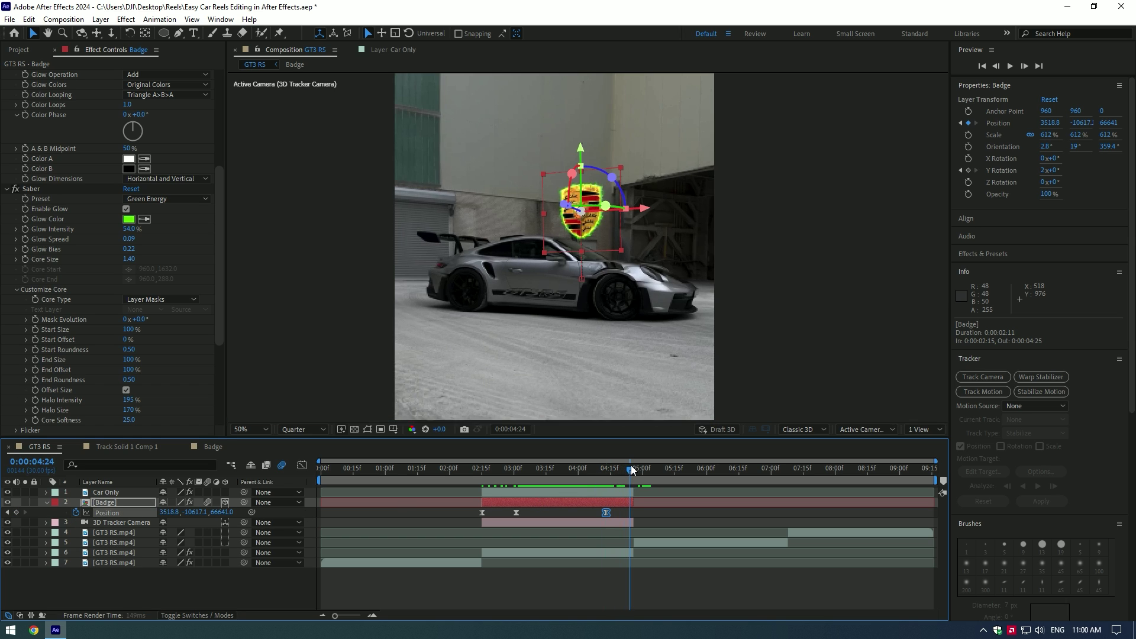
pyautogui.moveTo(583, 148); pyautogui.dragTo(586, 275)
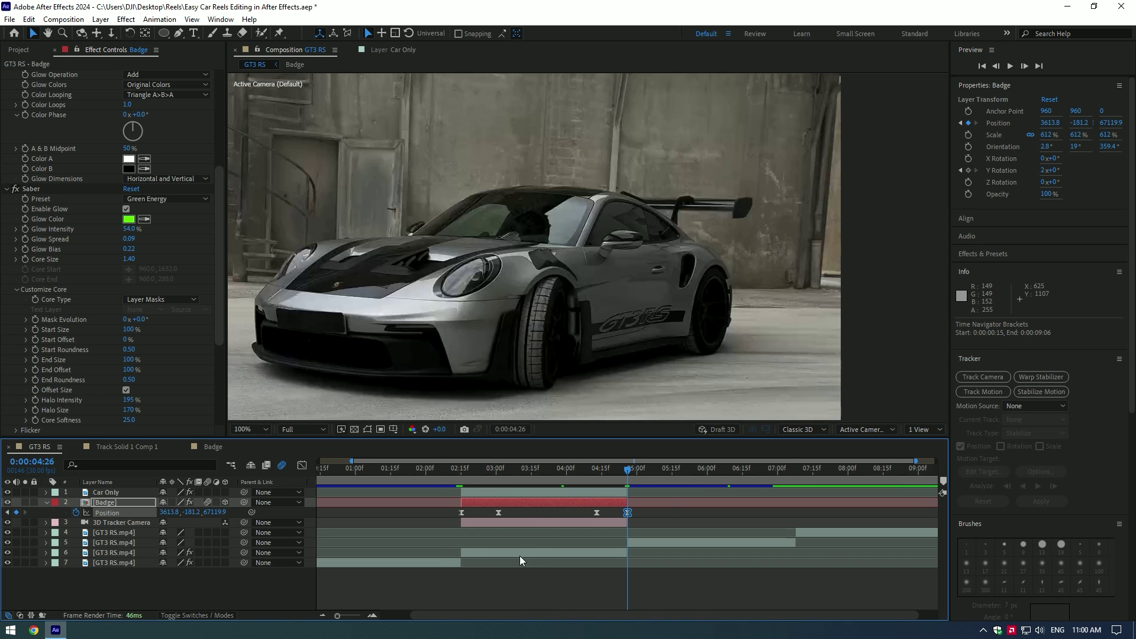
# Reshape the speed graph between the badge's last two Position keyframes for the descent, and preview the whole animation
pyautogui.moveTo(621, 520); pyautogui.dragTo(587, 516)
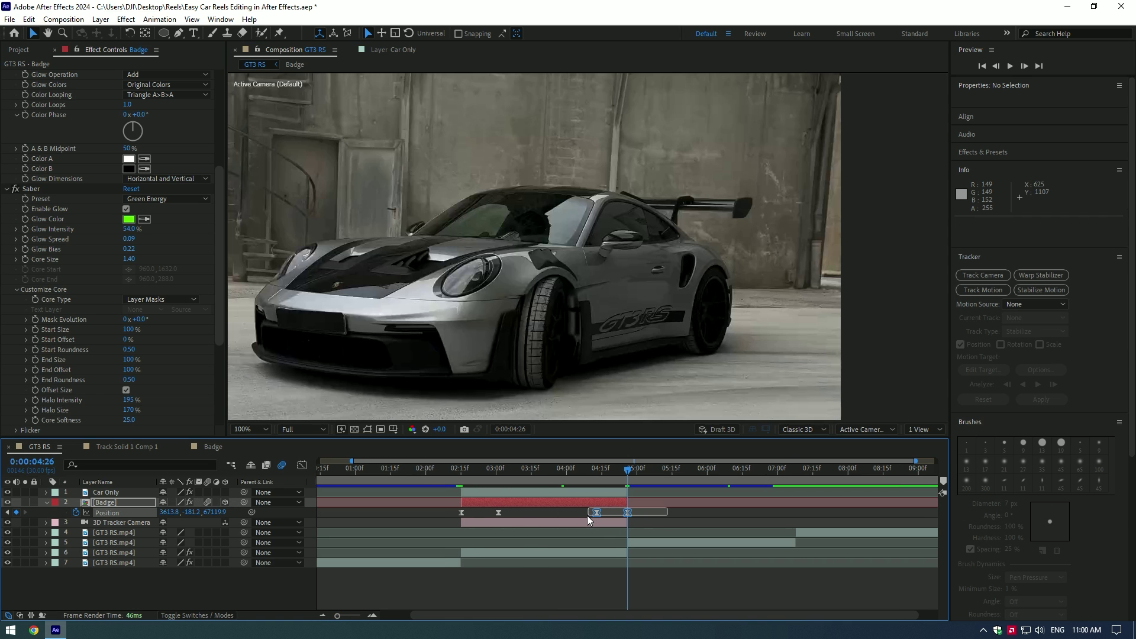
pyautogui.click(301, 466)
pyautogui.click(573, 542)
pyautogui.moveTo(576, 555); pyautogui.dragTo(600, 586)
pyautogui.moveTo(623, 586); pyautogui.dragTo(613, 585)
pyautogui.click(302, 466)
pyautogui.moveTo(501, 472); pyautogui.dragTo(468, 472)
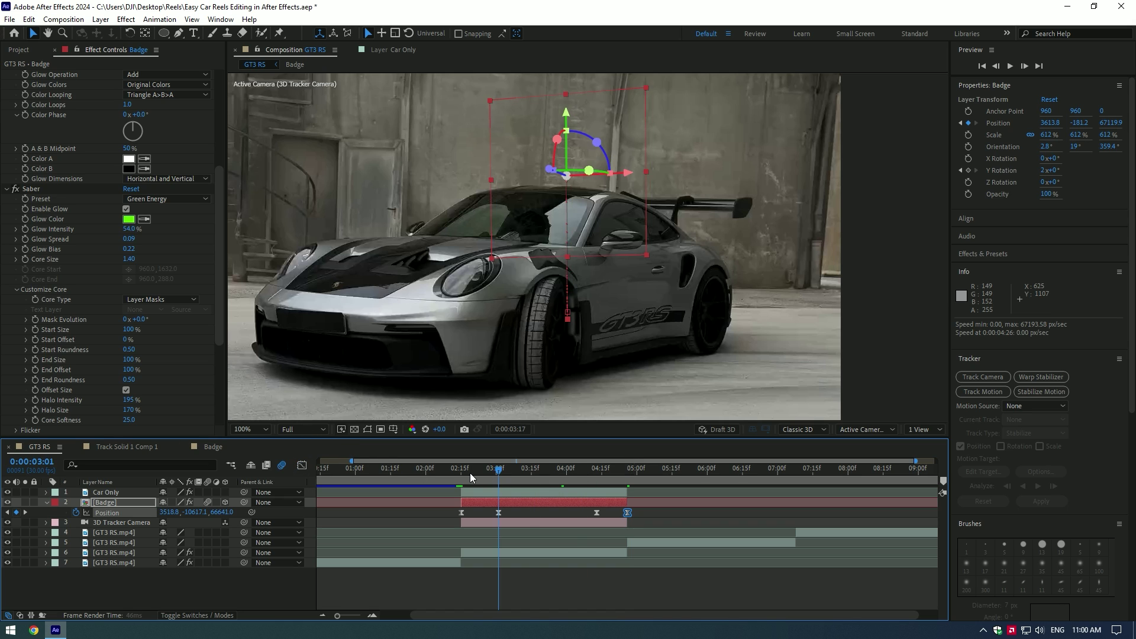
pyautogui.press('space')
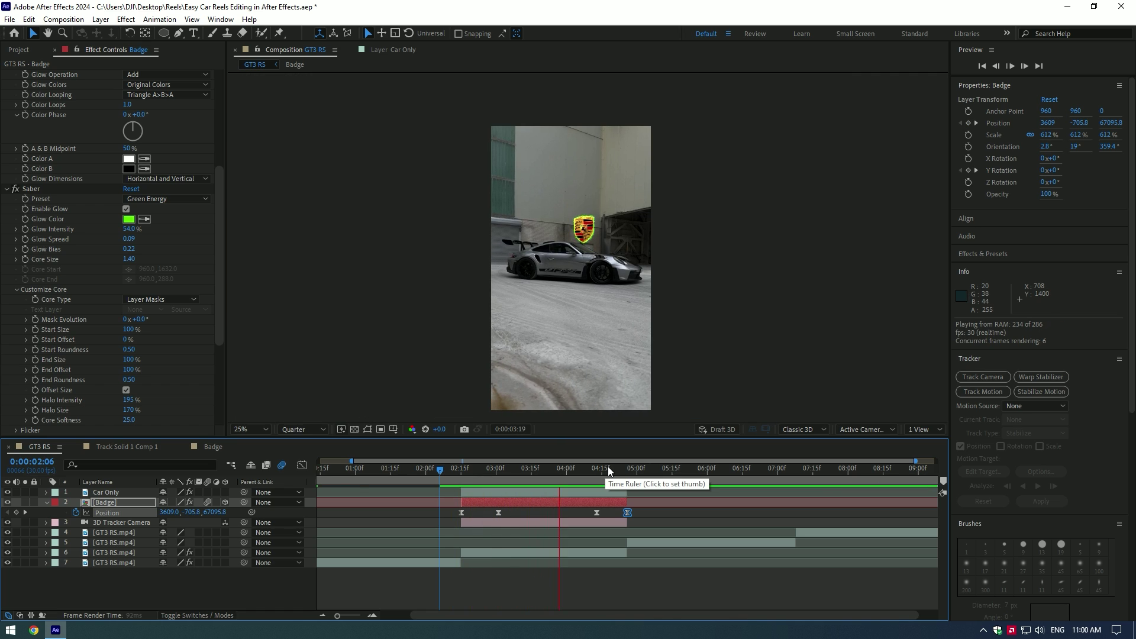
# Keyframe the badge's Y Rotation at 0:00:04:09 and again at 0:00:04:26 for a second spin, and preview the animation
pyautogui.moveTo(604, 473); pyautogui.dragTo(598, 474)
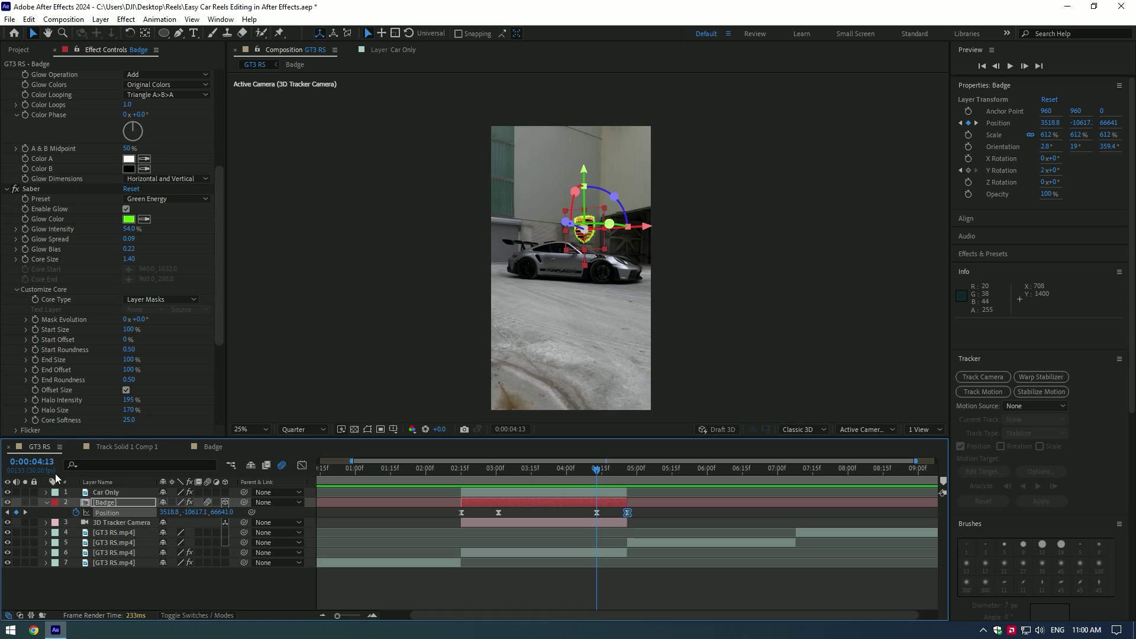
pyautogui.click(46, 503)
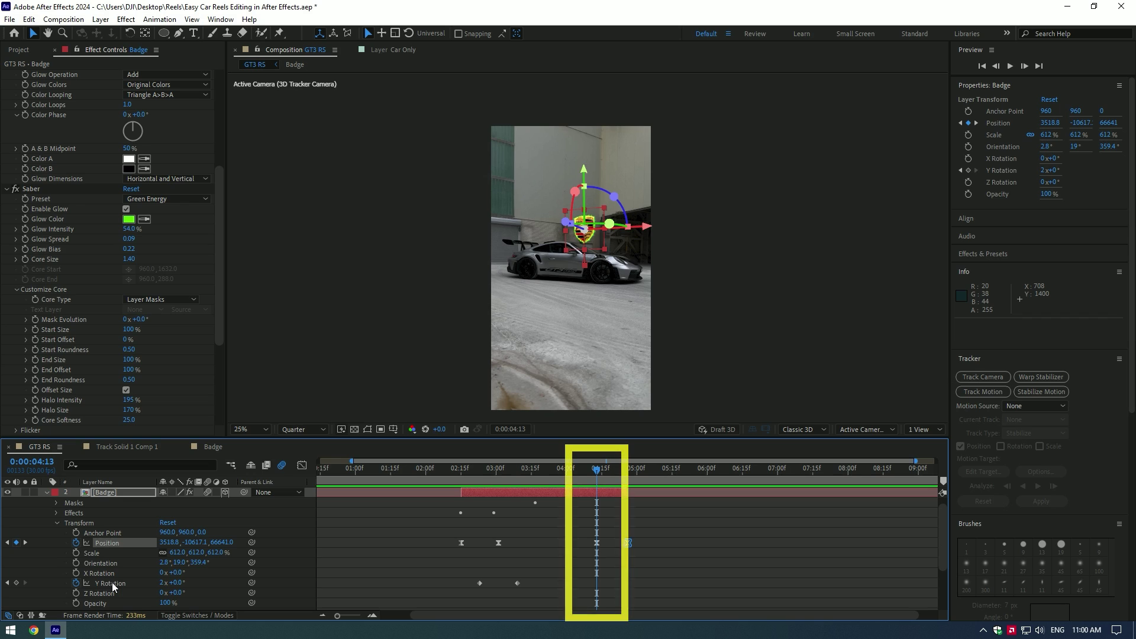
pyautogui.click(16, 583)
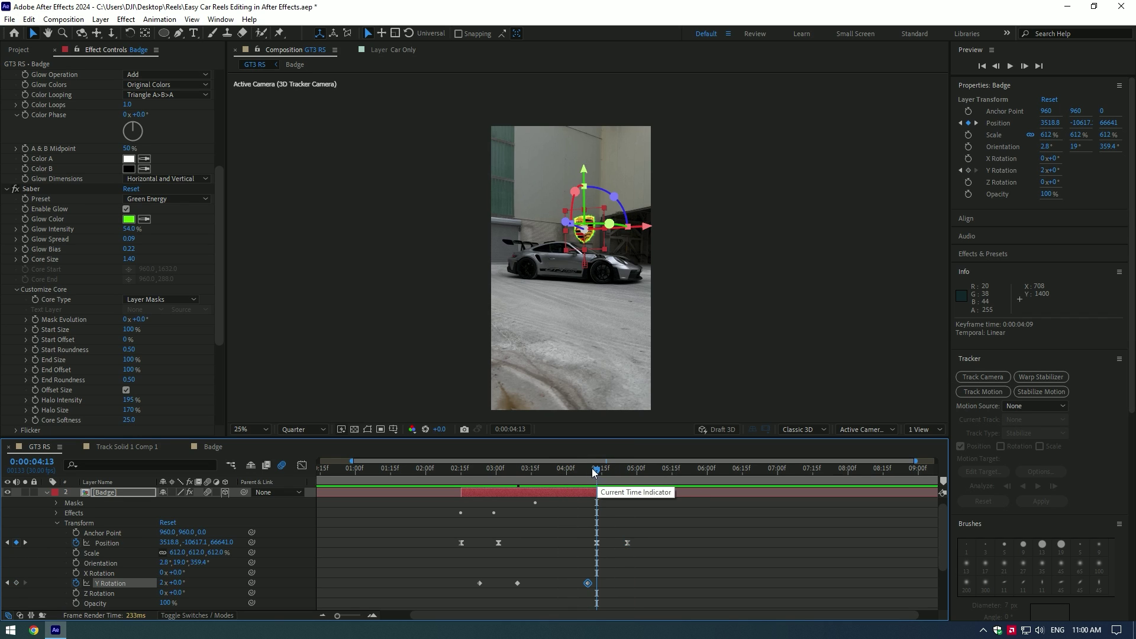
pyautogui.moveTo(600, 471); pyautogui.dragTo(626, 471)
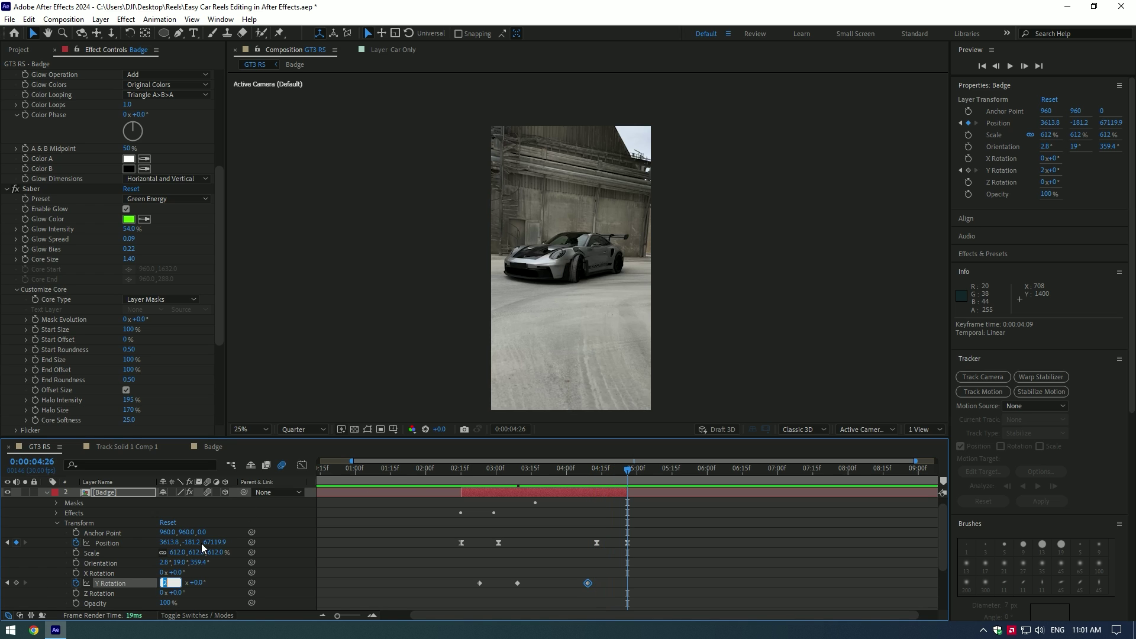
pyautogui.moveTo(627, 472); pyautogui.dragTo(451, 474)
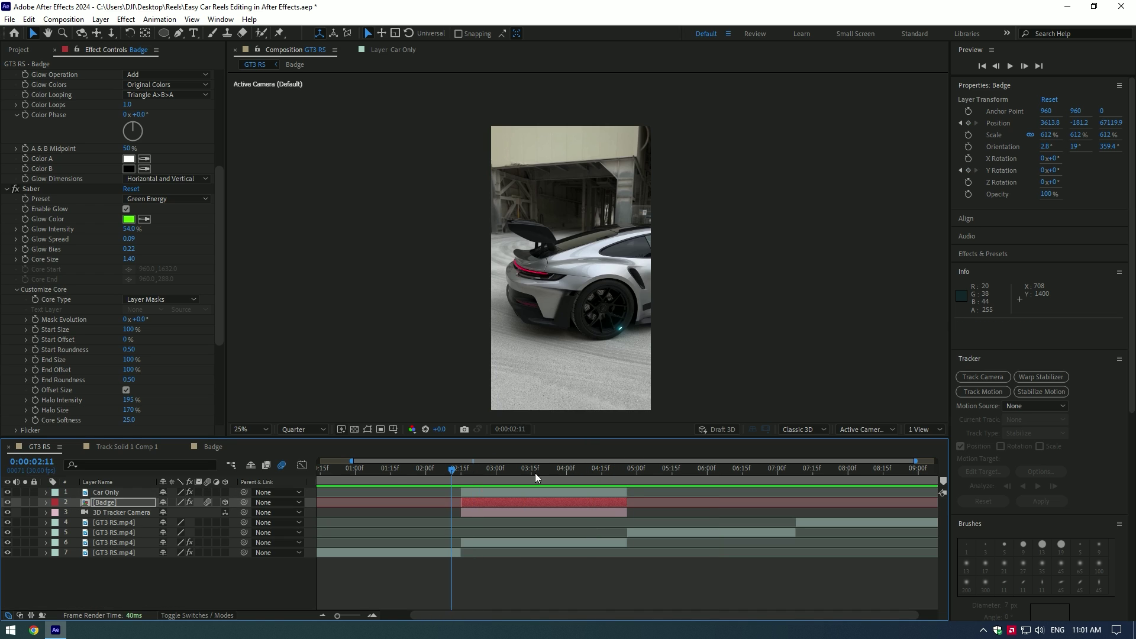
pyautogui.press('space')
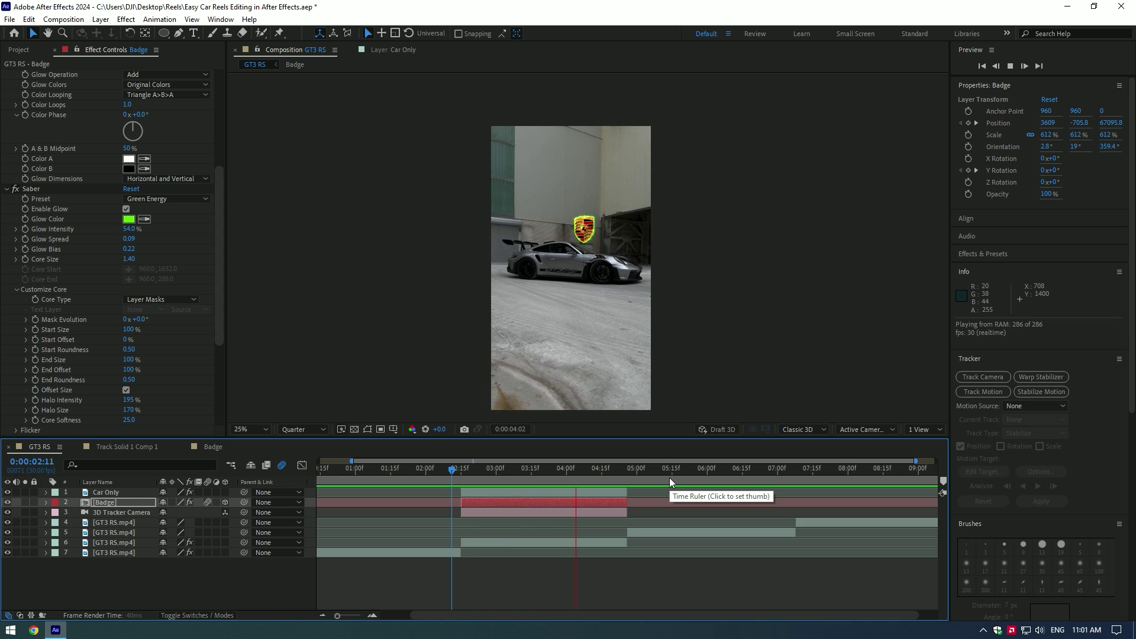
# Duplicate the GT3 RS.mp4 clip that starts at 0:00:04:26 and rename the copy Car only
pyautogui.hotkey('ctrl', 'd')
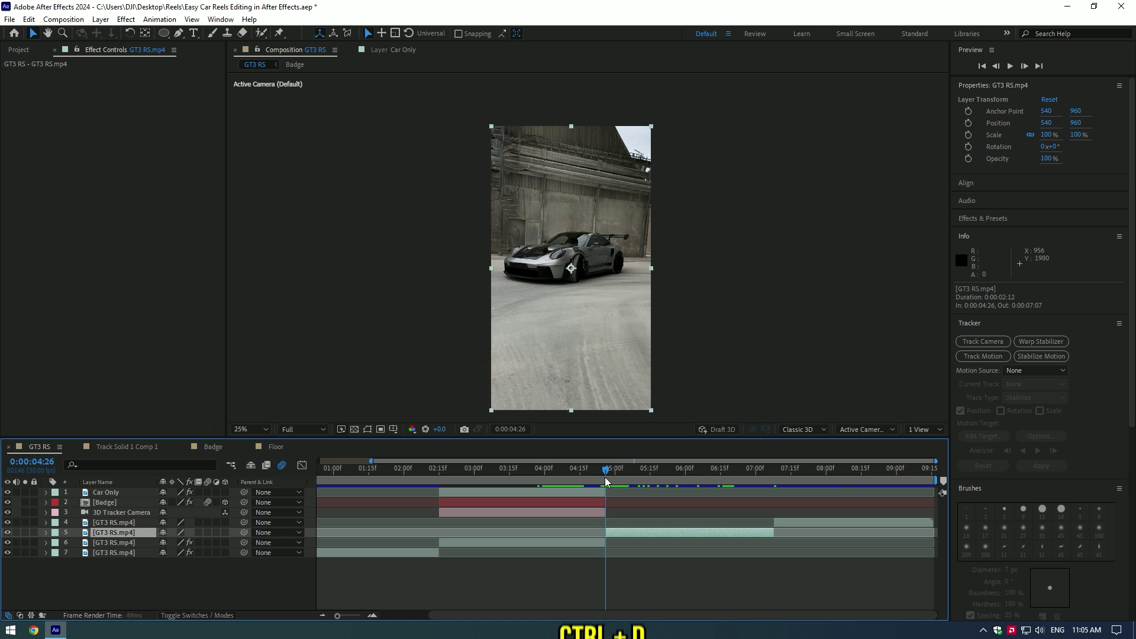
pyautogui.rightClick(122, 533)
pyautogui.click(154, 499)
pyautogui.write('Ca')
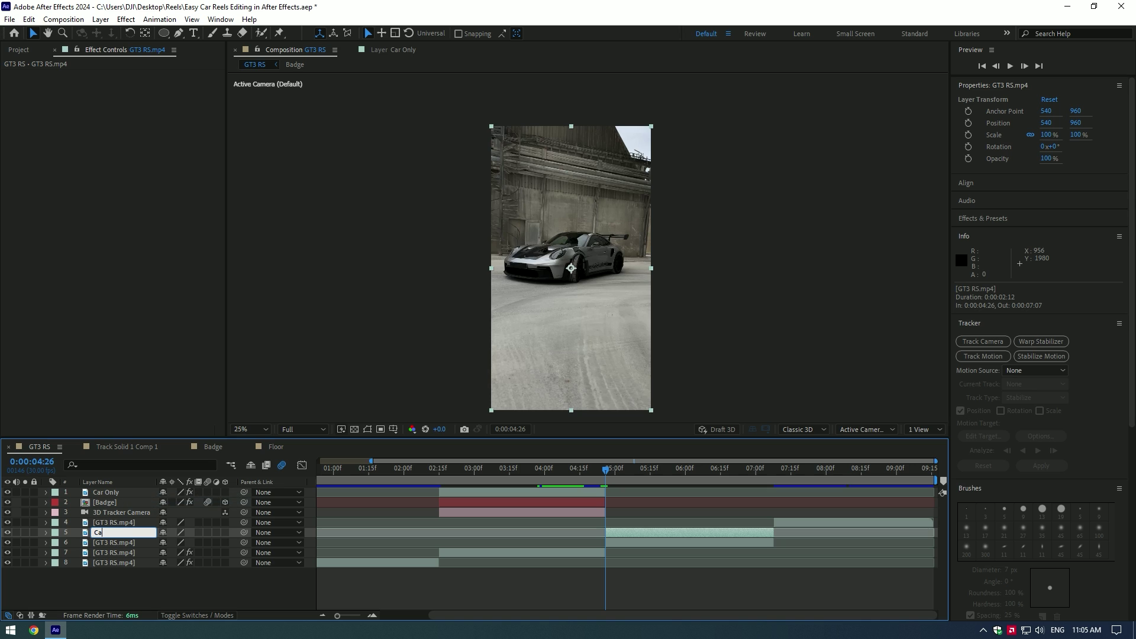
pyautogui.write('r only')
pyautogui.press('Return')
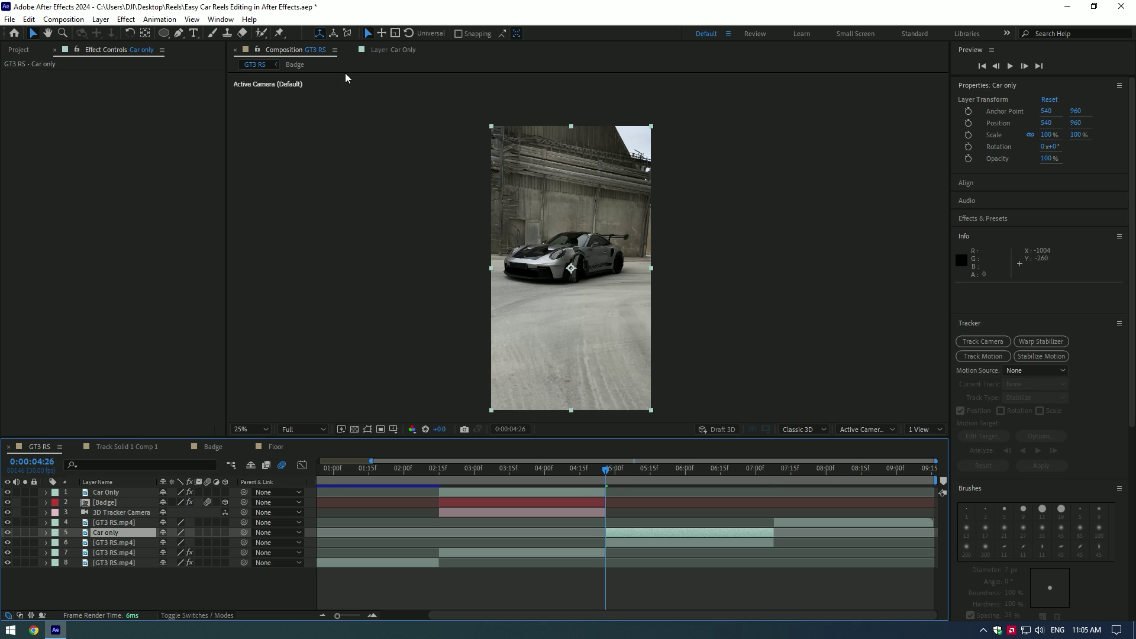
# Isolate the car on the new Car only layer with the Roto Brush, freeze the matte, and return to the GT3 RS composition
pyautogui.click(261, 33)
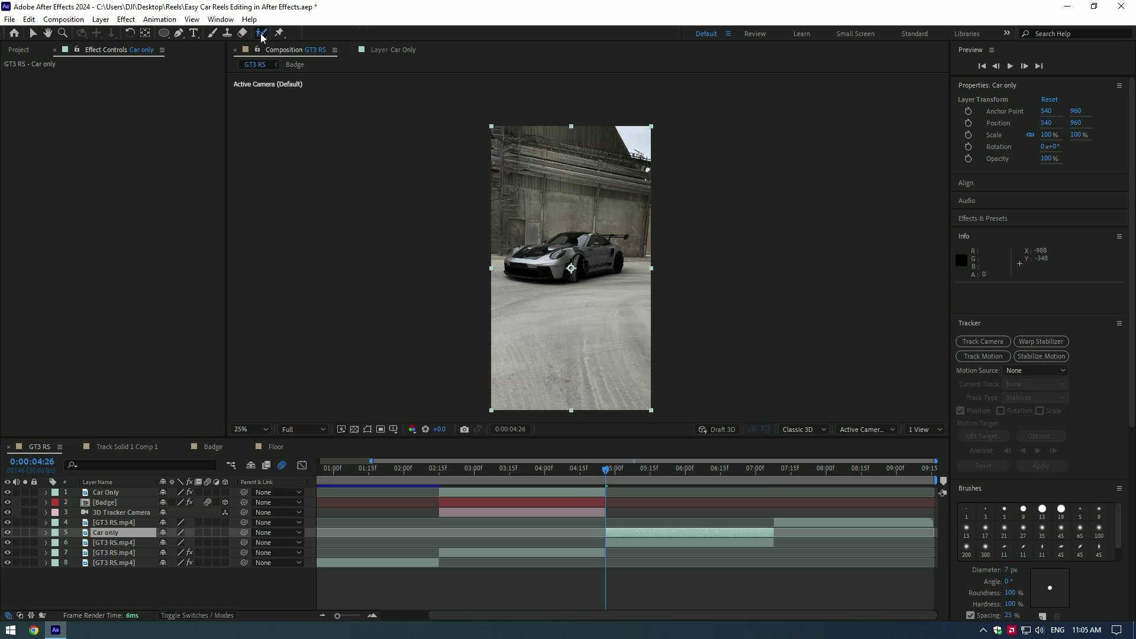
pyautogui.doubleClick(97, 533)
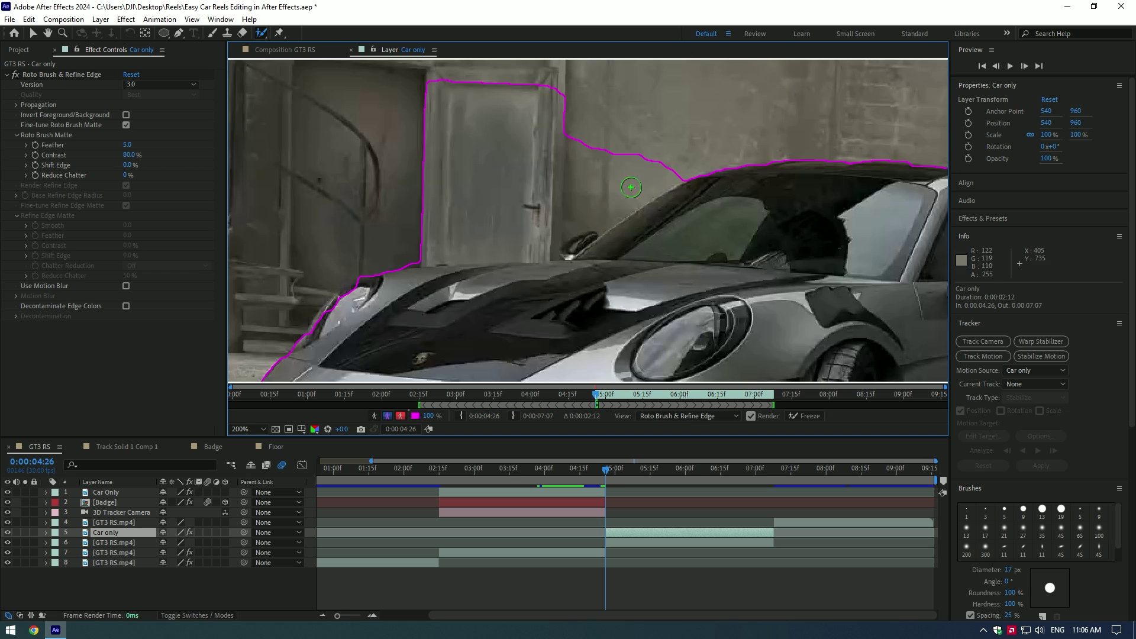
pyautogui.scroll(-4, 353, 294)
pyautogui.click(809, 416)
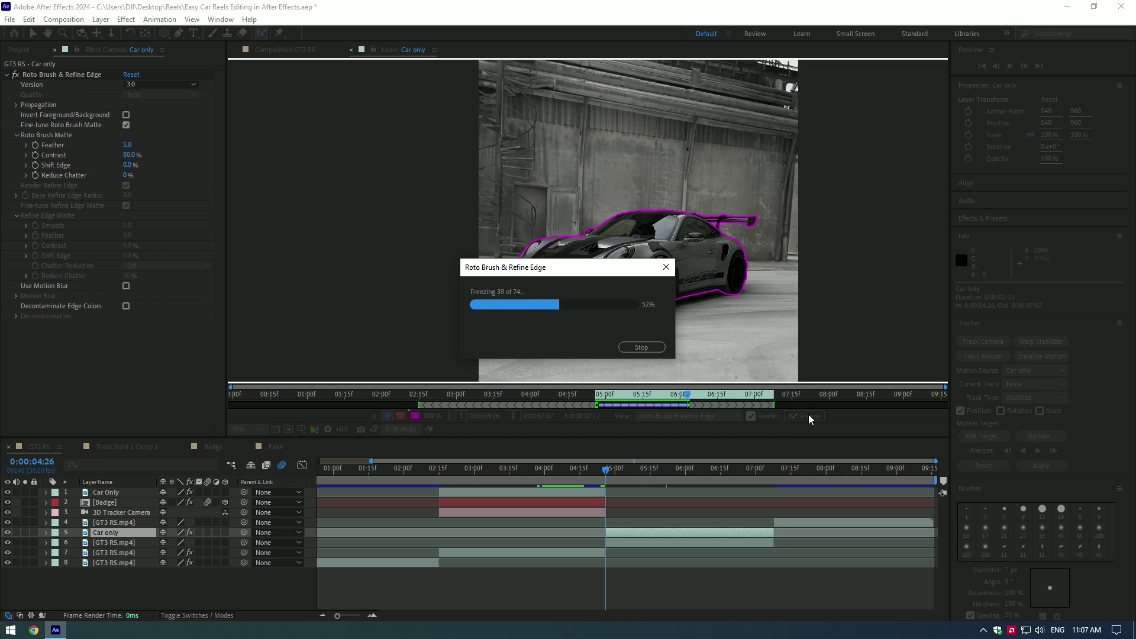
pyautogui.click(290, 50)
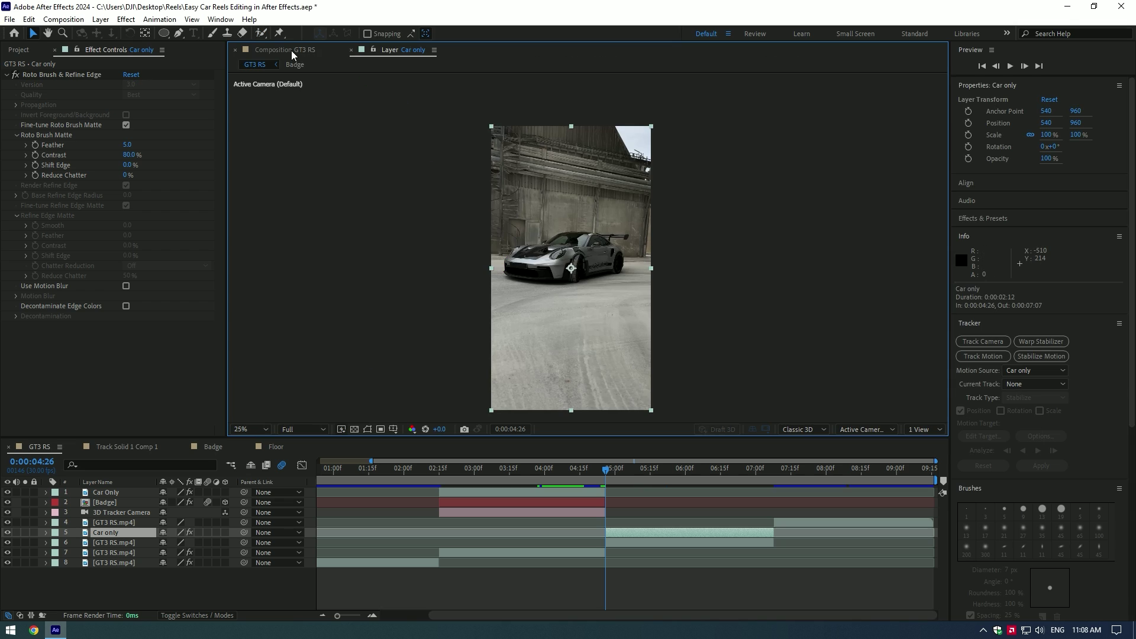
# Duplicate the rotoscoped Car only layer and apply the Offset effect to the lower copy
pyautogui.hotkey('ctrl', 'd')
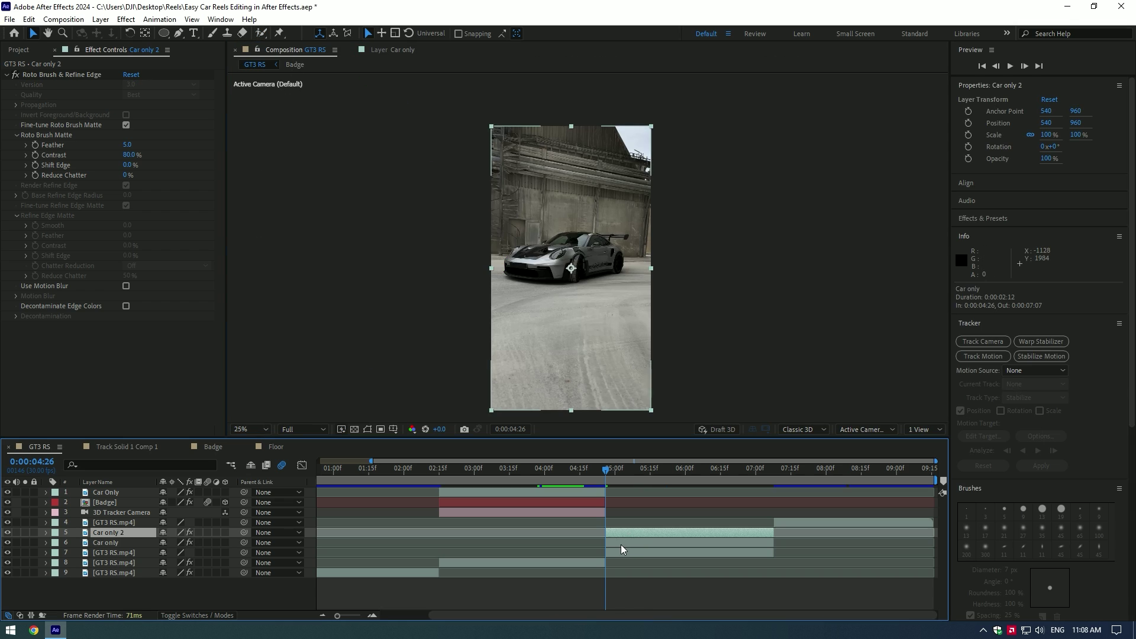
pyautogui.click(628, 544)
pyautogui.hotkey('ctrl', 'space')
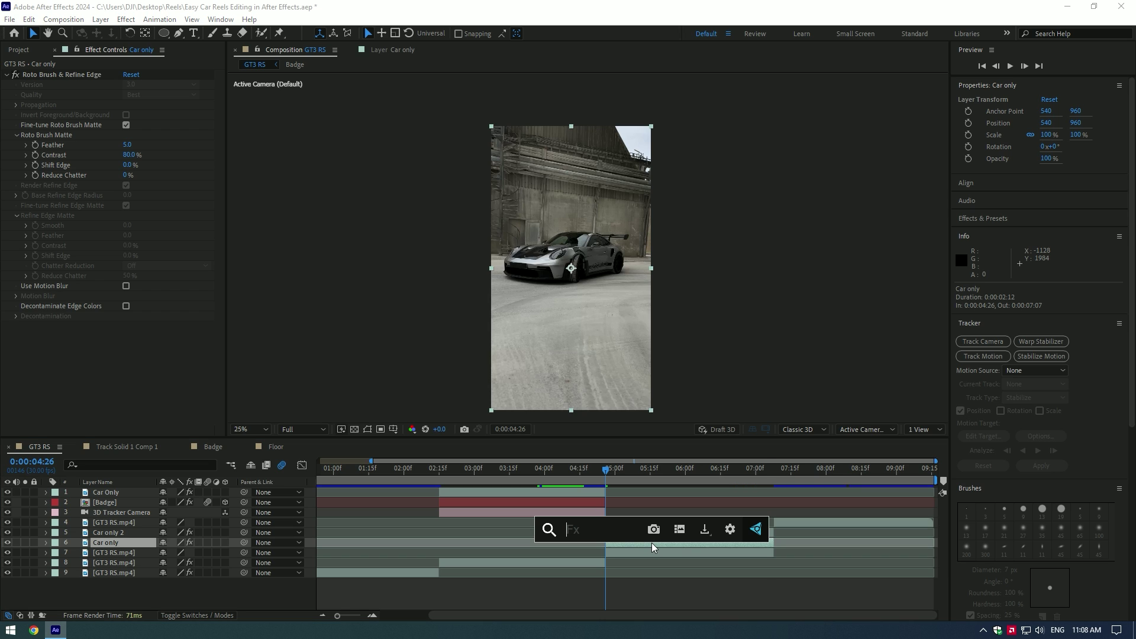
pyautogui.write('off')
pyautogui.press('Return')
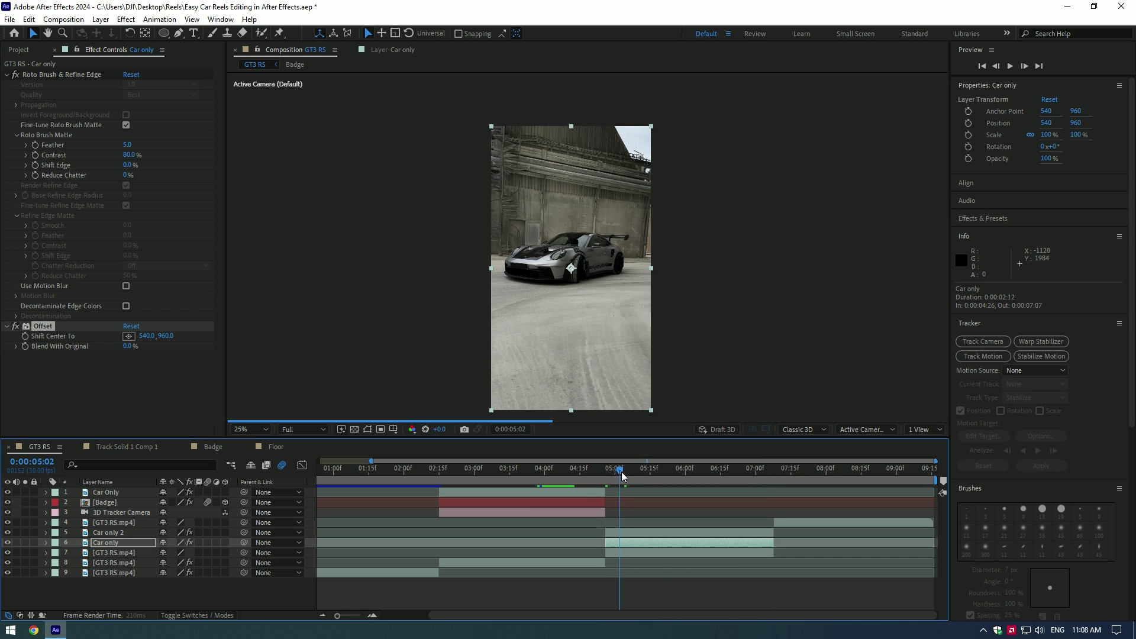
# Keyframe the Offset's Shift Center To at the clip's start and set it to 7020, 960 at 0:00:07:06
pyautogui.click(31, 342)
pyautogui.moveTo(608, 472); pyautogui.dragTo(770, 470)
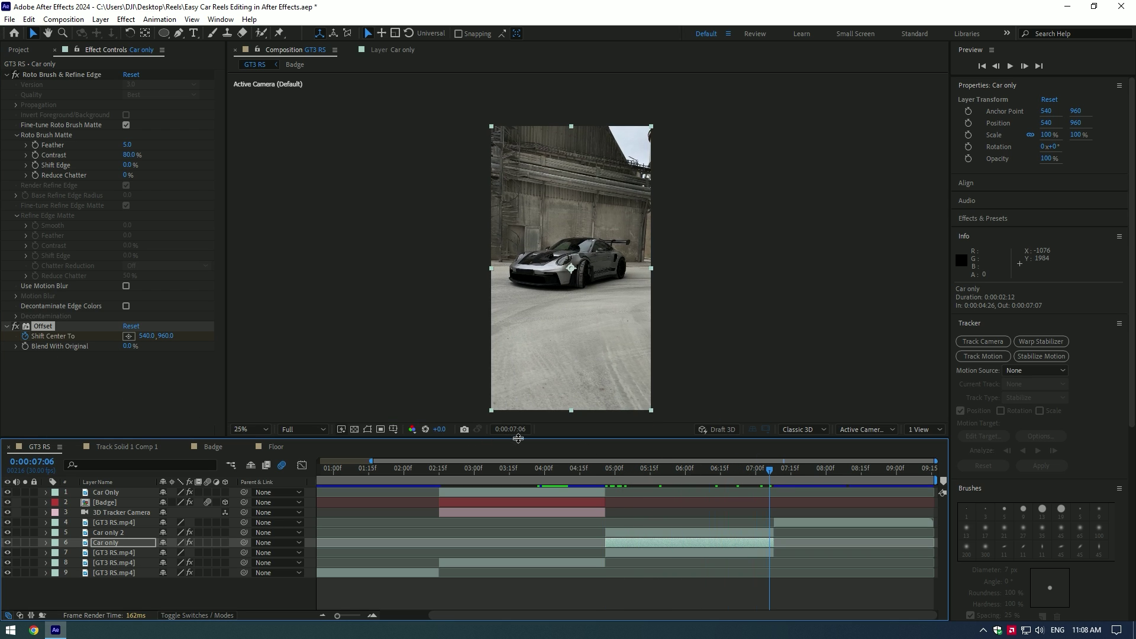
pyautogui.moveTo(167, 336); pyautogui.dragTo(90, 336)
pyautogui.moveTo(149, 336); pyautogui.dragTo(455, 335)
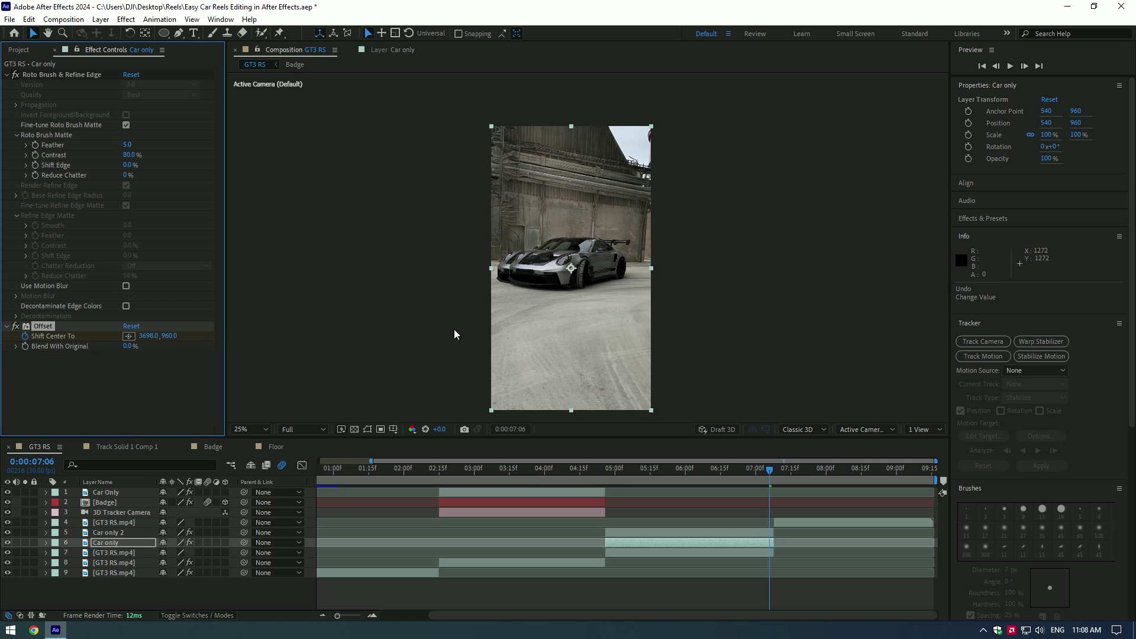
pyautogui.moveTo(151, 337); pyautogui.dragTo(283, 329)
pyautogui.press('.')
pyautogui.press('.')
pyautogui.press('.')
pyautogui.press('.')
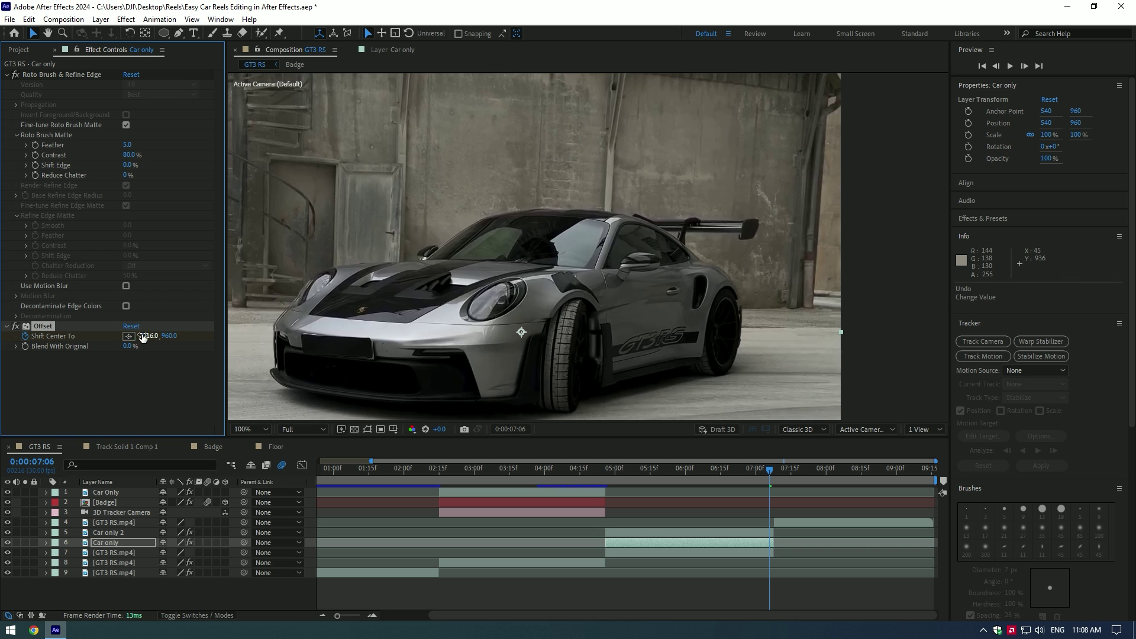
pyautogui.moveTo(159, 335); pyautogui.dragTo(147, 336)
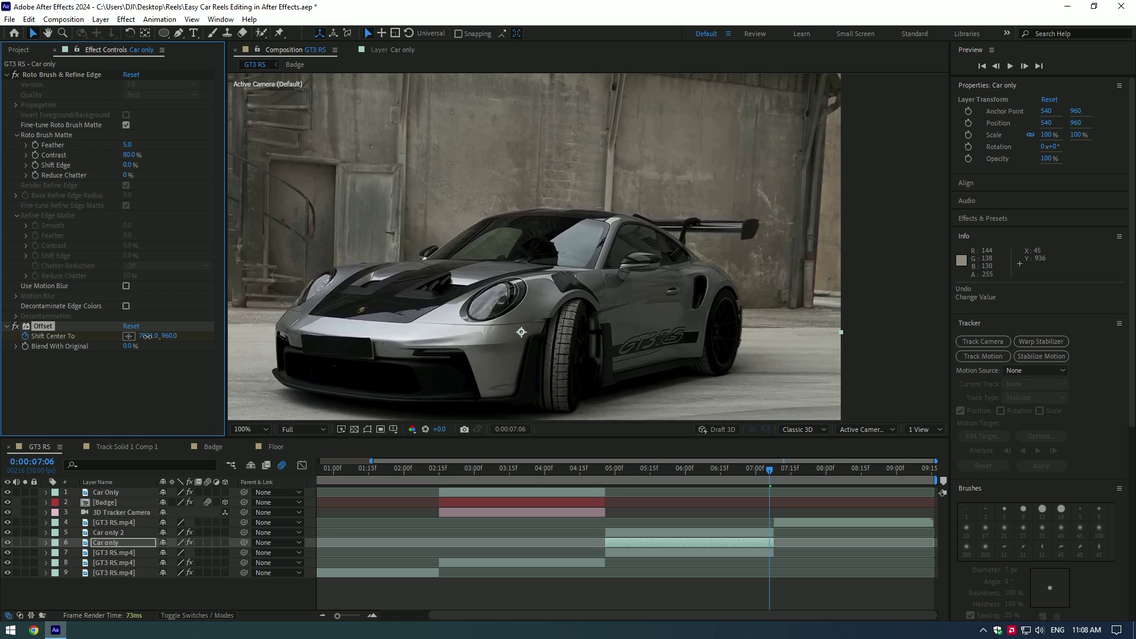
pyautogui.press(',')
pyautogui.press(',')
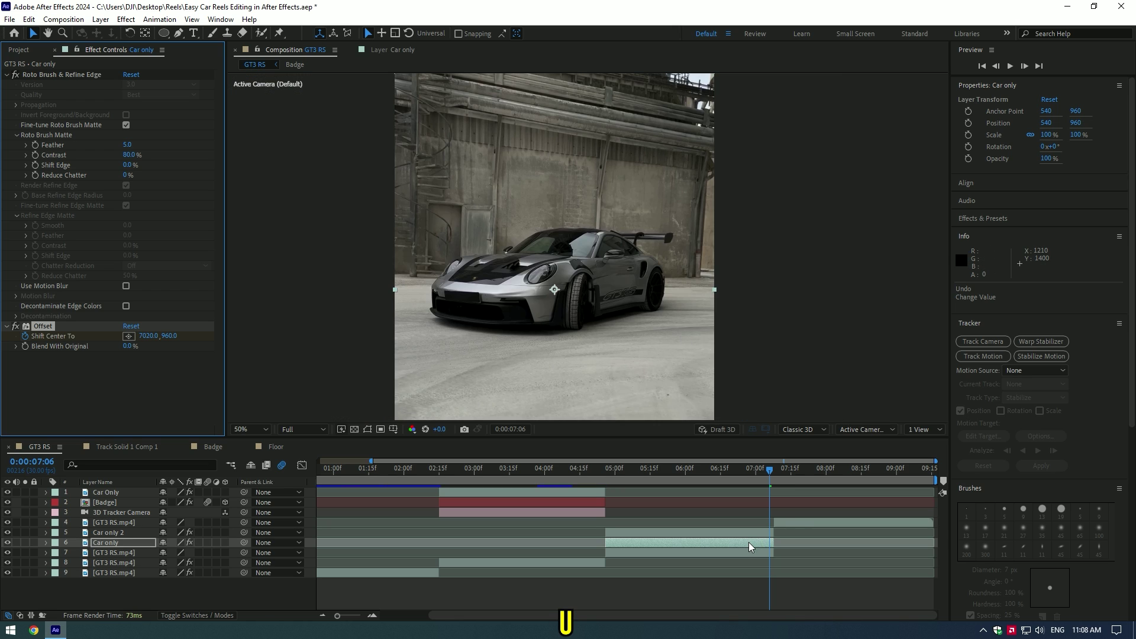
# Reveal the Car only layer's keyframes and move the end Shift Center To keyframe to 0:00:07:08
pyautogui.click(748, 542)
pyautogui.press('u')
pyautogui.click(372, 616)
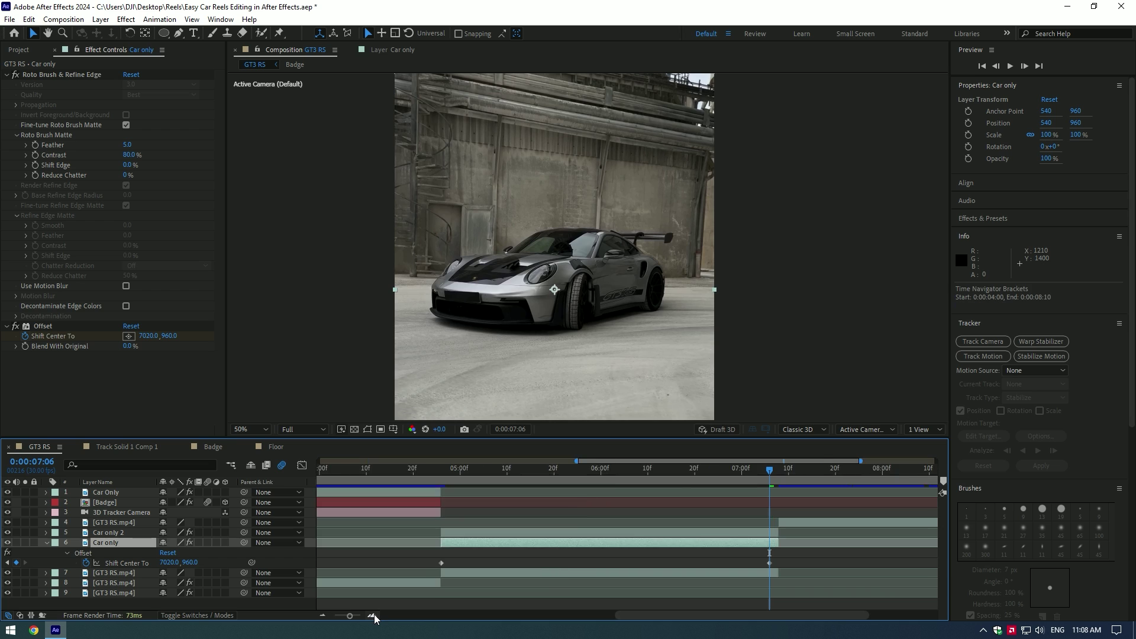
pyautogui.moveTo(769, 563); pyautogui.dragTo(787, 567)
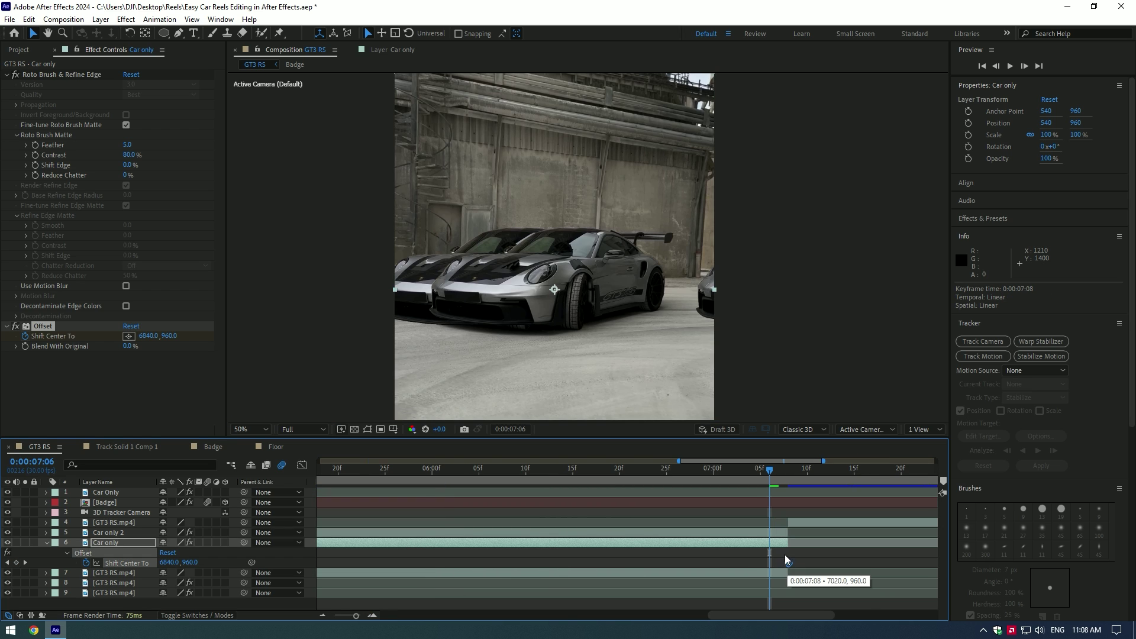
pyautogui.click(788, 470)
# Apply Easy Ease to both Shift Center To keyframes and preview the sliding cars from 0:00:04:26
pyautogui.moveTo(356, 616); pyautogui.dragTo(347, 616)
pyautogui.moveTo(753, 557); pyautogui.dragTo(411, 563)
pyautogui.press('F9')
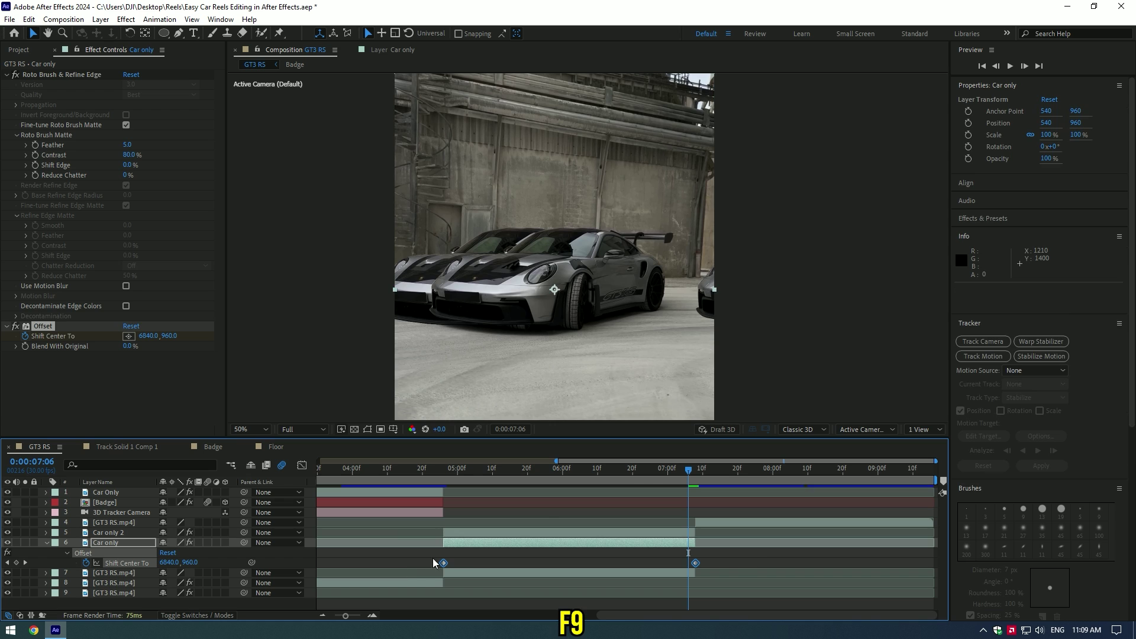
pyautogui.moveTo(556, 472); pyautogui.dragTo(444, 473)
pyautogui.scroll(-2, 619, 293)
pyautogui.press('space')
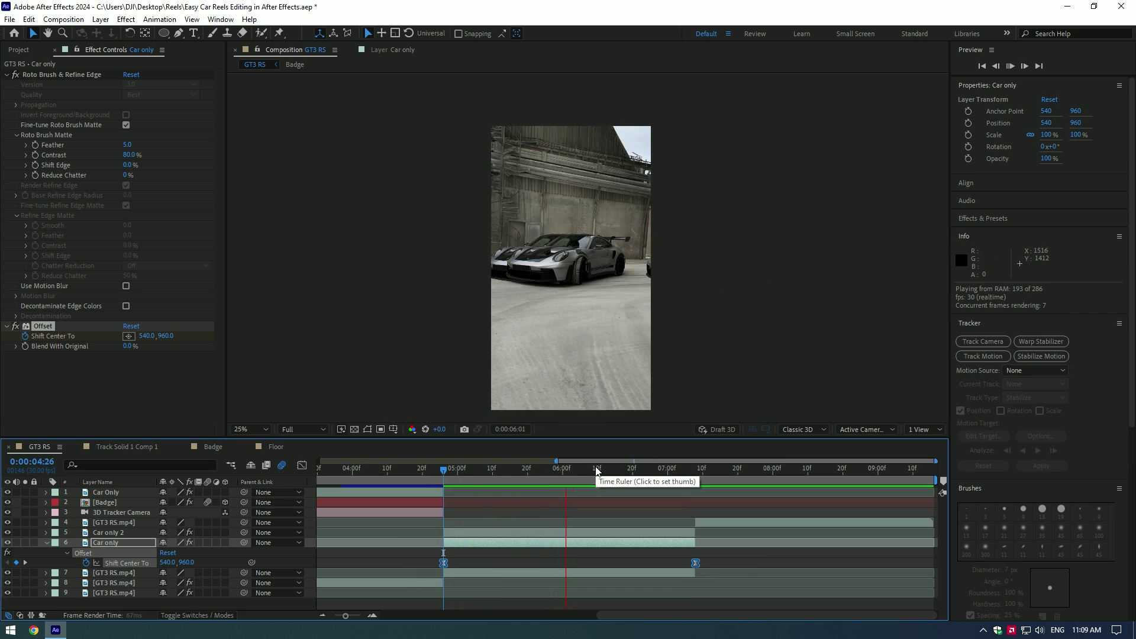
pyautogui.press('space')
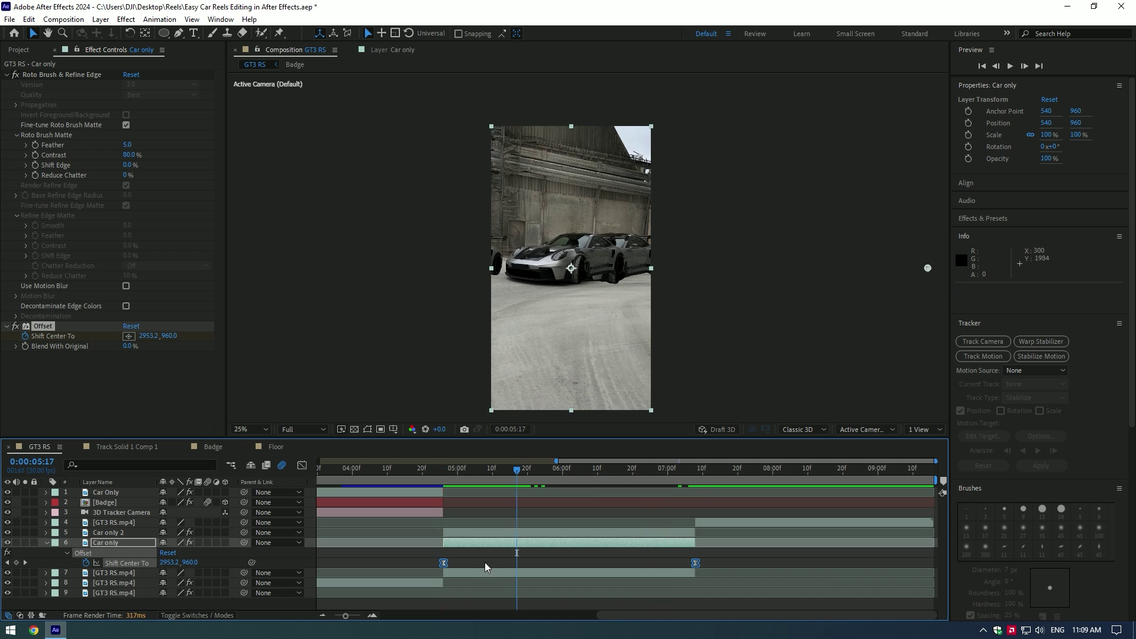
# Reshape the Shift Center To speed graph so the speed peaks near the end, and preview the motion
pyautogui.click(302, 465)
pyautogui.moveTo(408, 553); pyautogui.dragTo(673, 587)
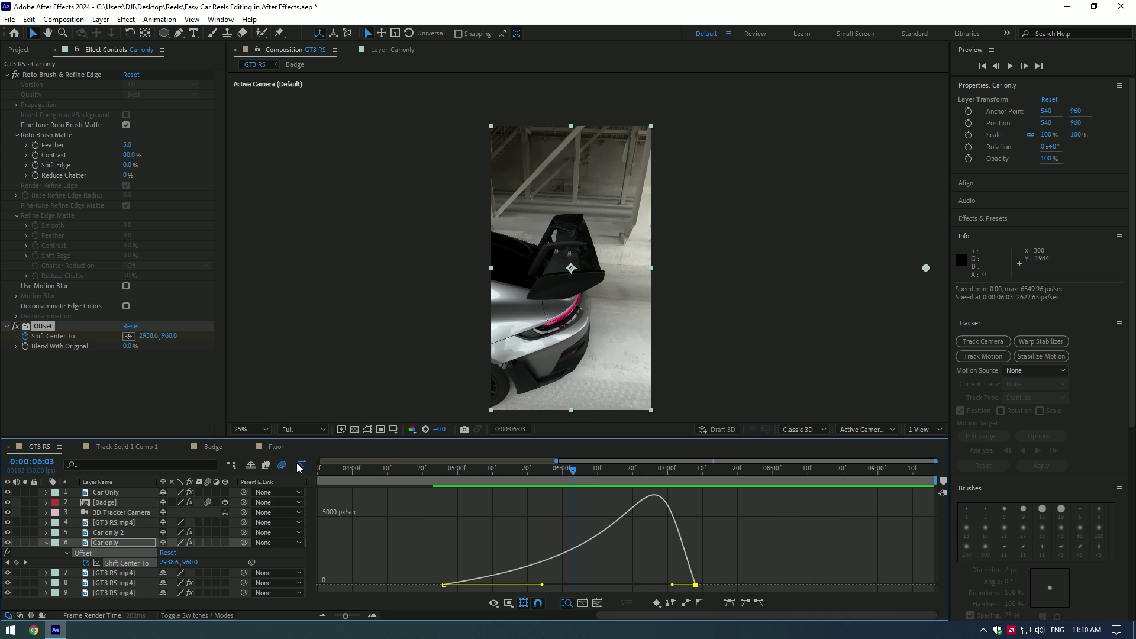
pyautogui.click(302, 466)
pyautogui.press('space')
# Apply CC Force Motion Blur to the offset Car only layer and change its Motion Blur Samples
pyautogui.hotkey('ctrl', 'space')
pyautogui.write('cc for')
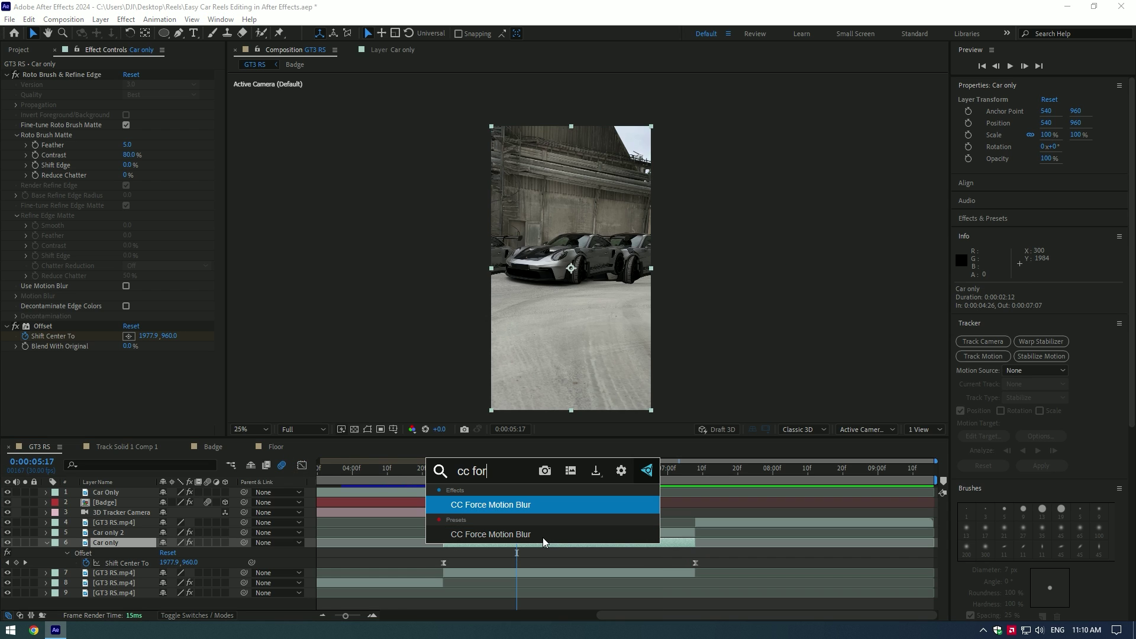
pyautogui.click(531, 509)
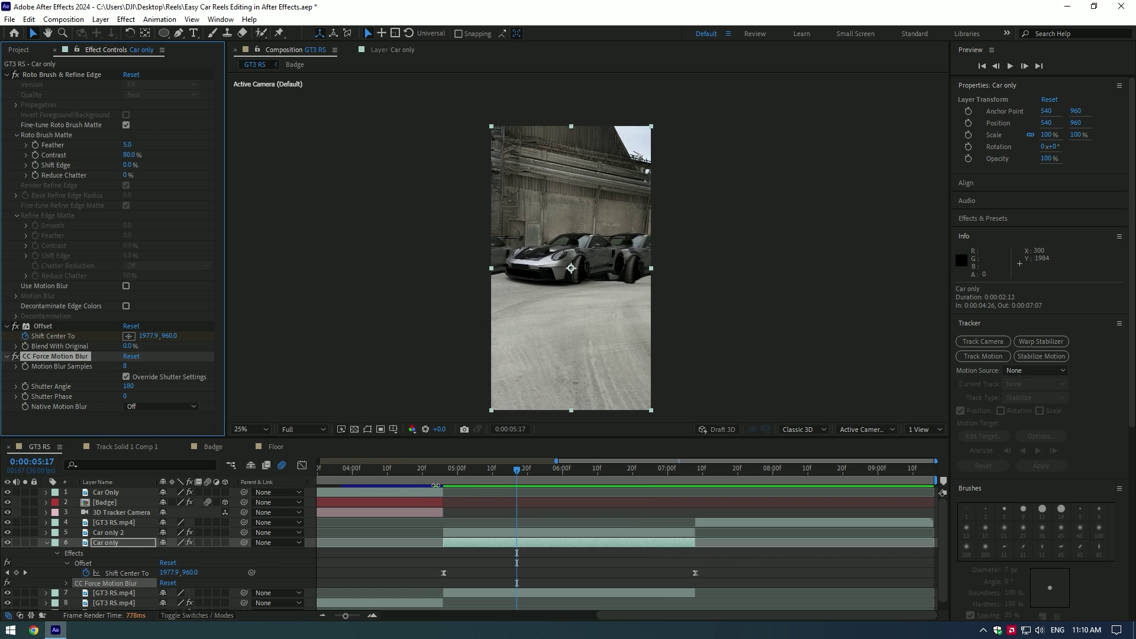
pyautogui.click(125, 367)
pyautogui.write('1')
pyautogui.press('Return')
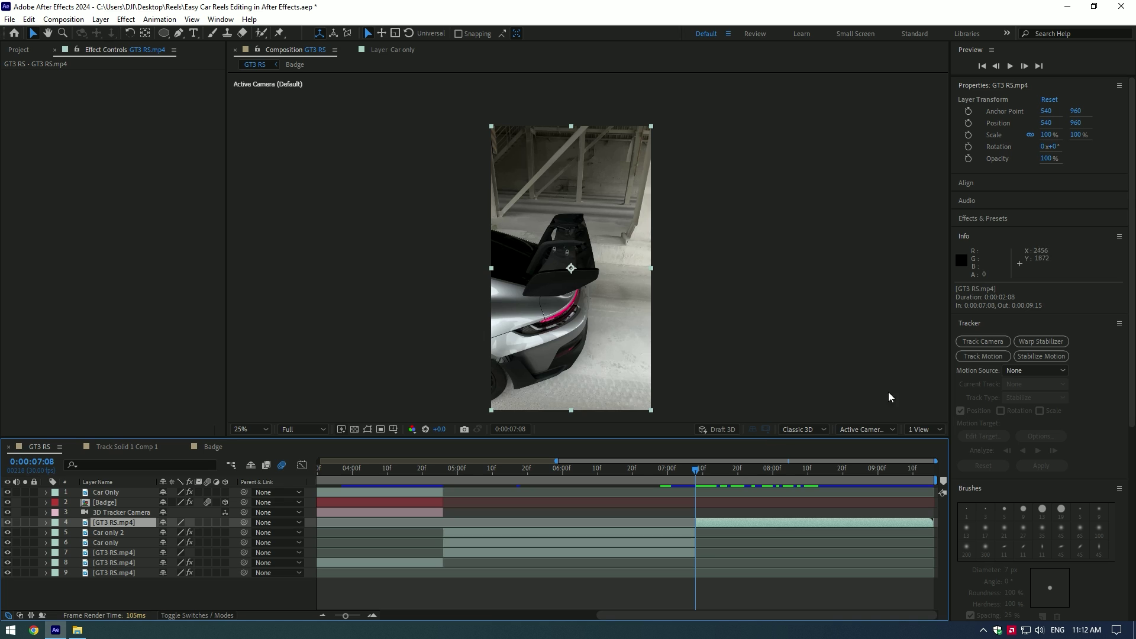
# Camera-track the last GT3 RS.mp4 clip and create a solid and camera from floor track points at 0:00:07:08
pyautogui.click(972, 340)
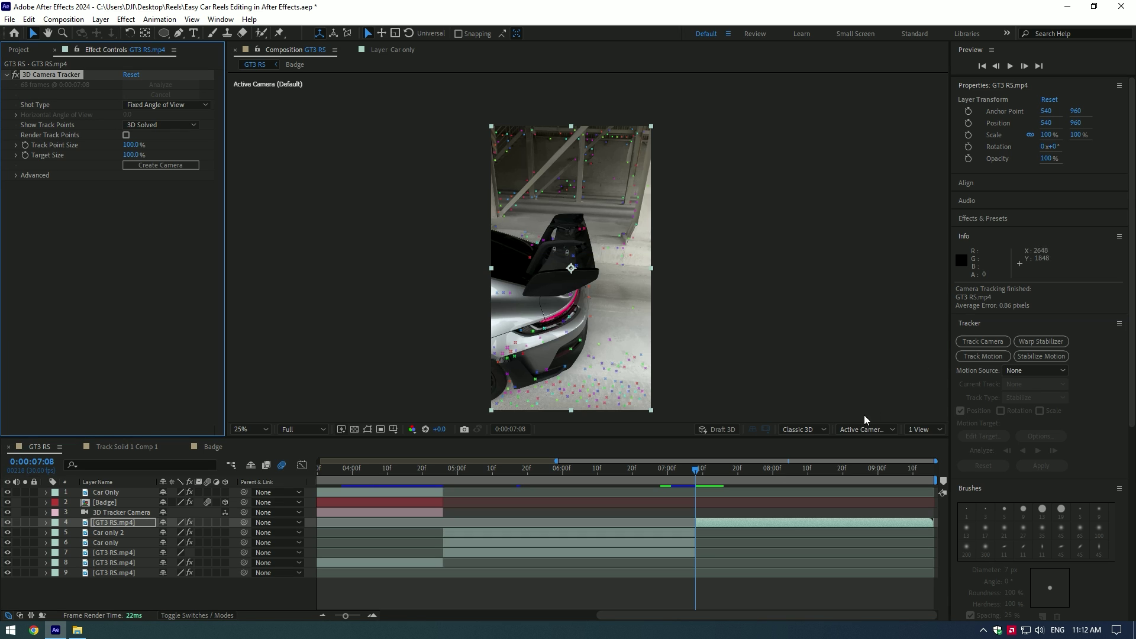
pyautogui.moveTo(720, 471); pyautogui.dragTo(696, 467)
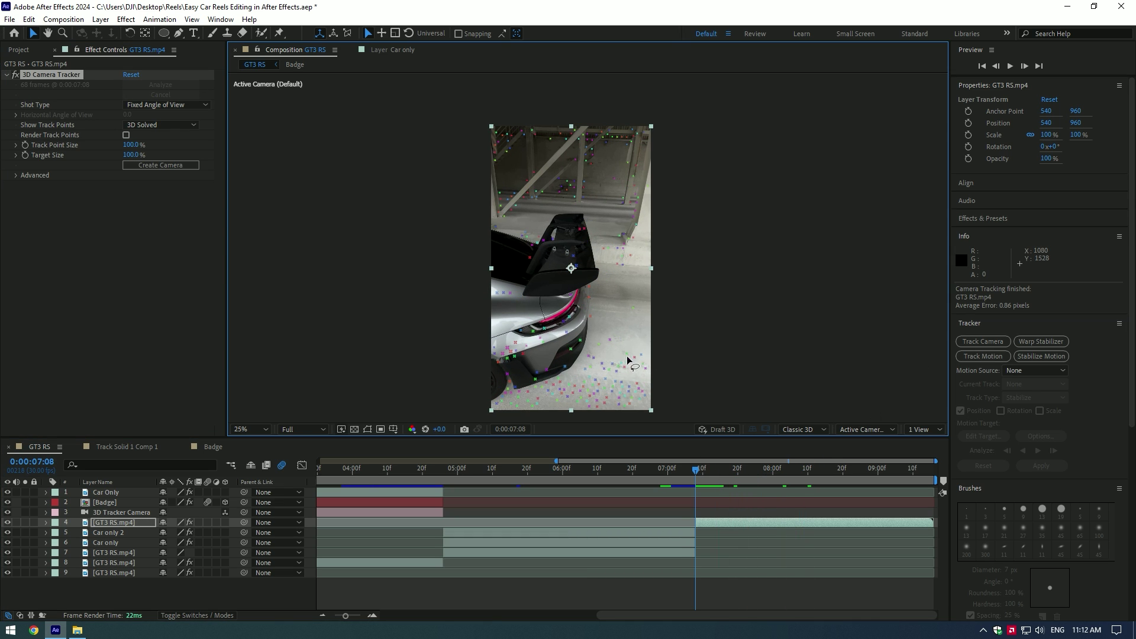
pyautogui.moveTo(513, 409)
pyautogui.mouseDown()
pyautogui.moveTo(654, 374)
pyautogui.moveTo(595, 396)
pyautogui.mouseUp()
pyautogui.rightClick(595, 391)
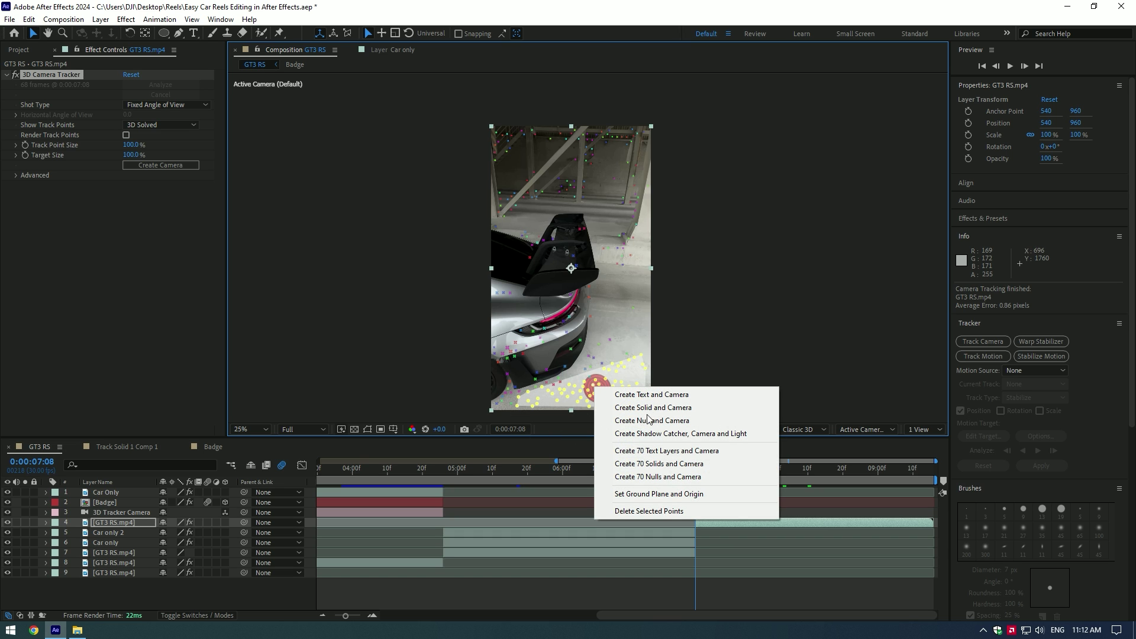
pyautogui.click(702, 407)
# Pre-compose the new track solid as Floor, leaving all attributes in GT3 RS
pyautogui.rightClick(709, 495)
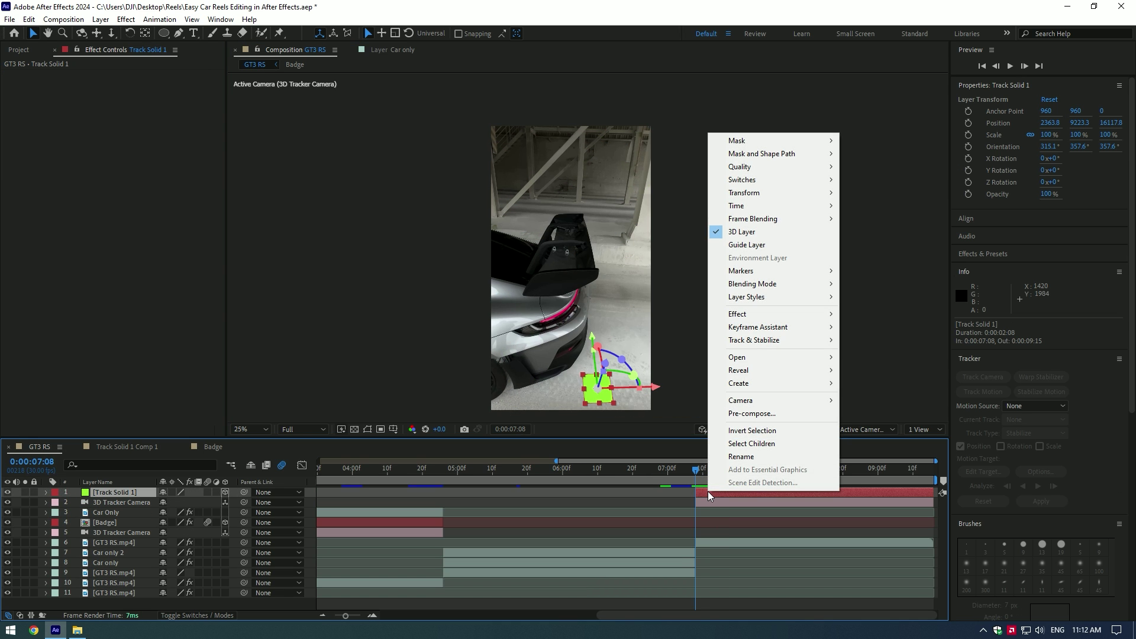
pyautogui.click(751, 413)
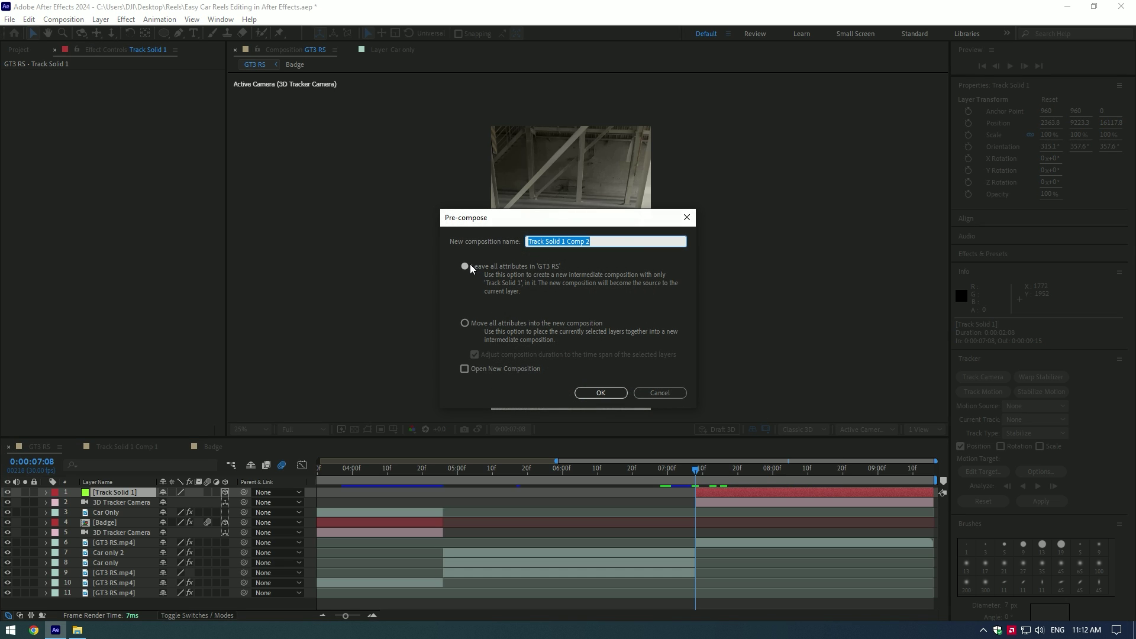
pyautogui.click(468, 268)
pyautogui.click(614, 241)
pyautogui.write('Floor')
pyautogui.press('Return')
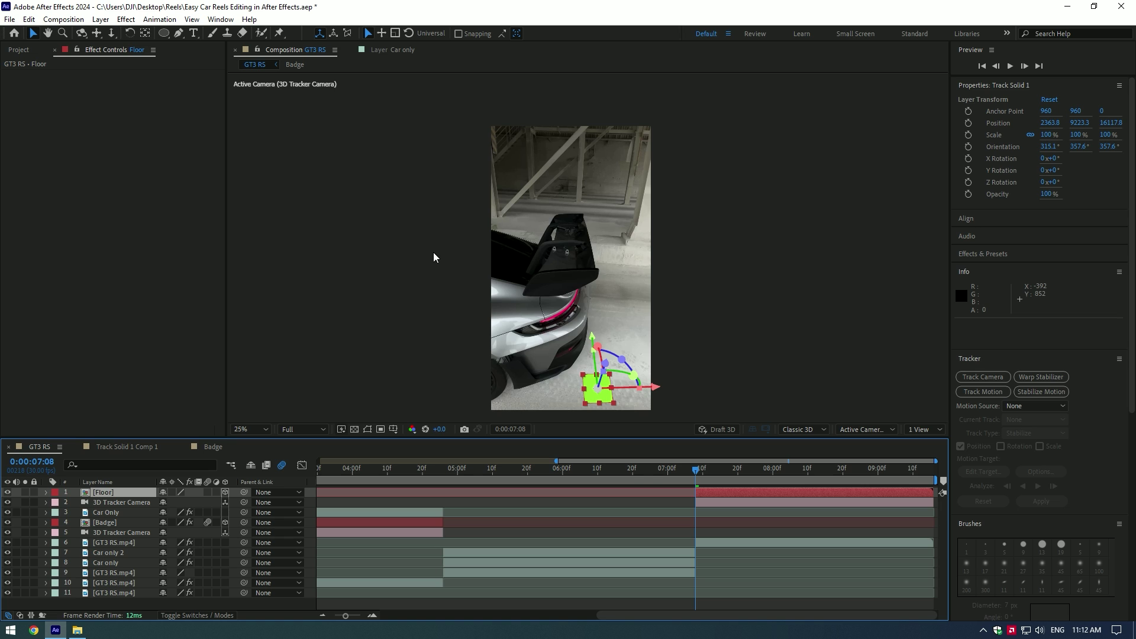
# Apply the Grid effect to Track Solid 1 inside the Floor composition
pyautogui.doubleClick(107, 496)
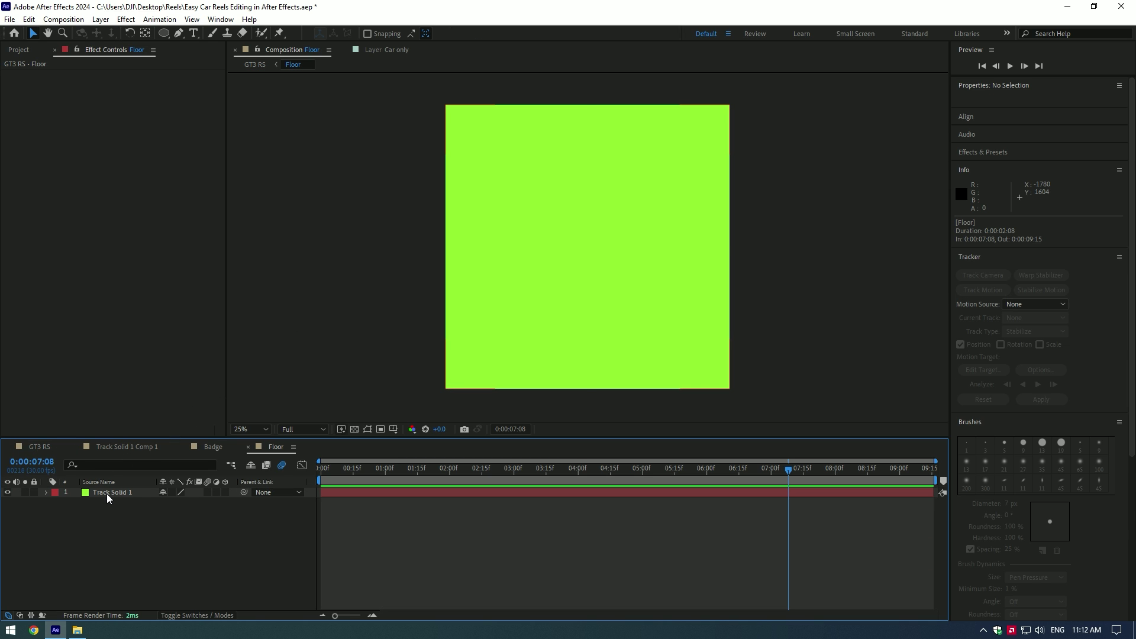
pyautogui.click(108, 493)
pyautogui.hotkey('ctrl', 'space')
pyautogui.write('grid')
pyautogui.press('Return')
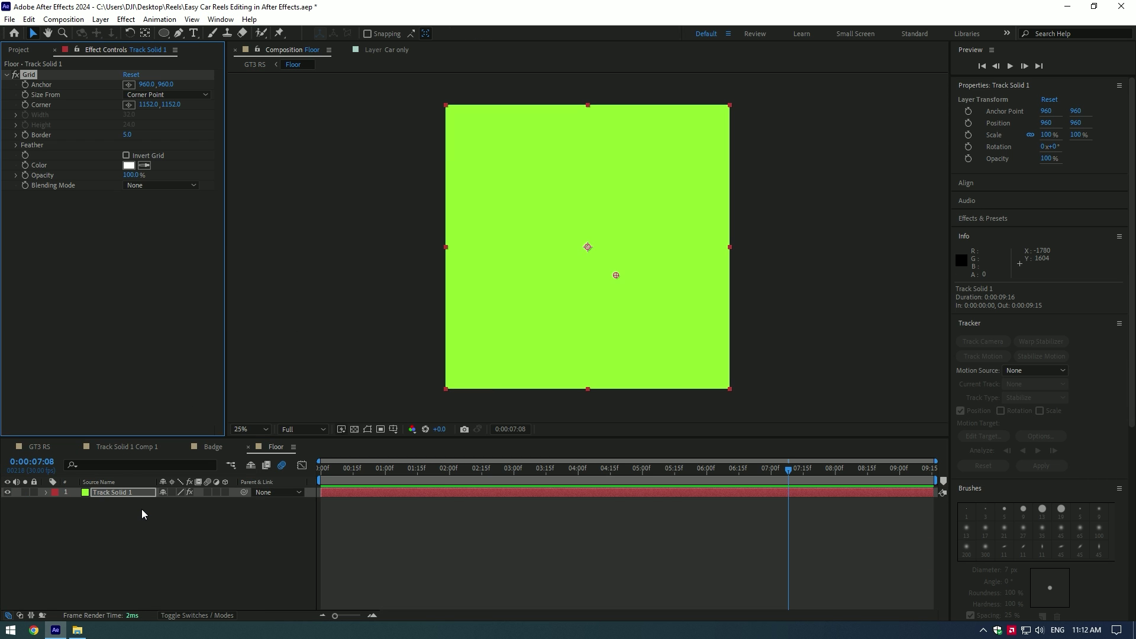
# Return to the GT3 RS composition and scale the Floor layer to 1473%
pyautogui.click(43, 449)
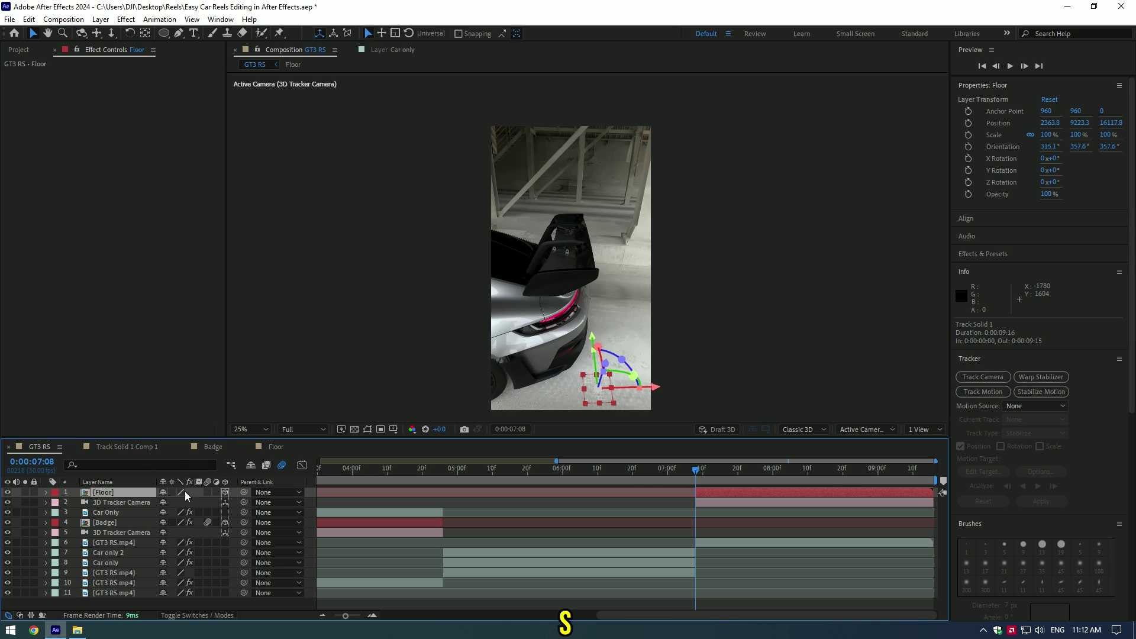
pyautogui.press('s')
pyautogui.moveTo(178, 501); pyautogui.dragTo(725, 487)
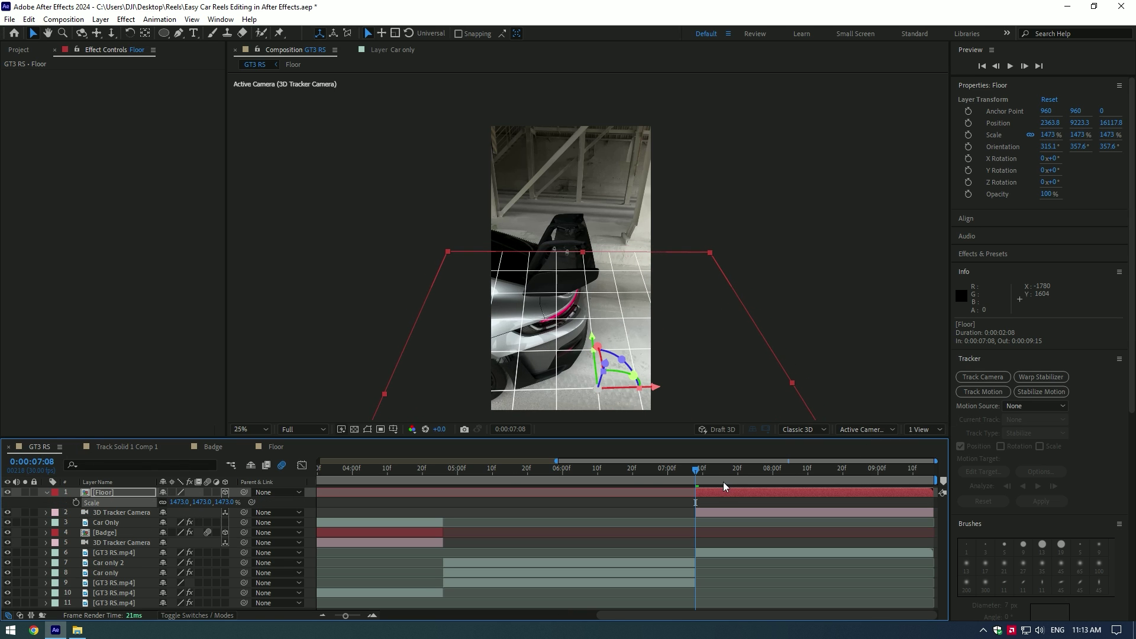
pyautogui.click(48, 493)
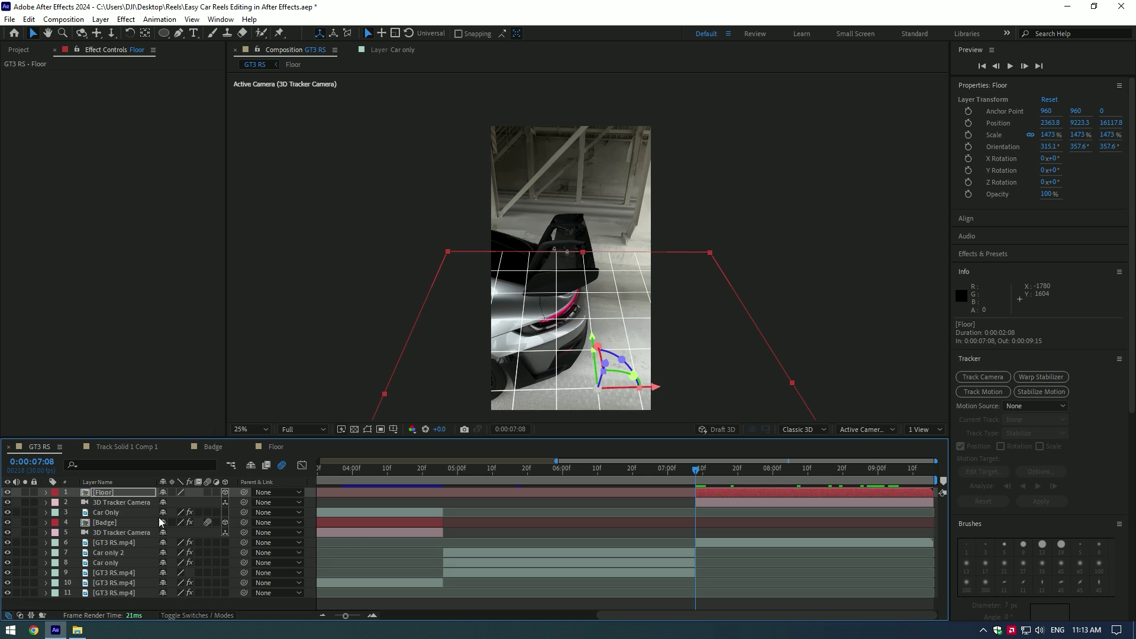
pyautogui.click(763, 491)
# Auto-trace the Floor layer's Alpha channel for the current frame, then check the resulting grid masks and hide their outlines
pyautogui.scroll(2, 566, 332)
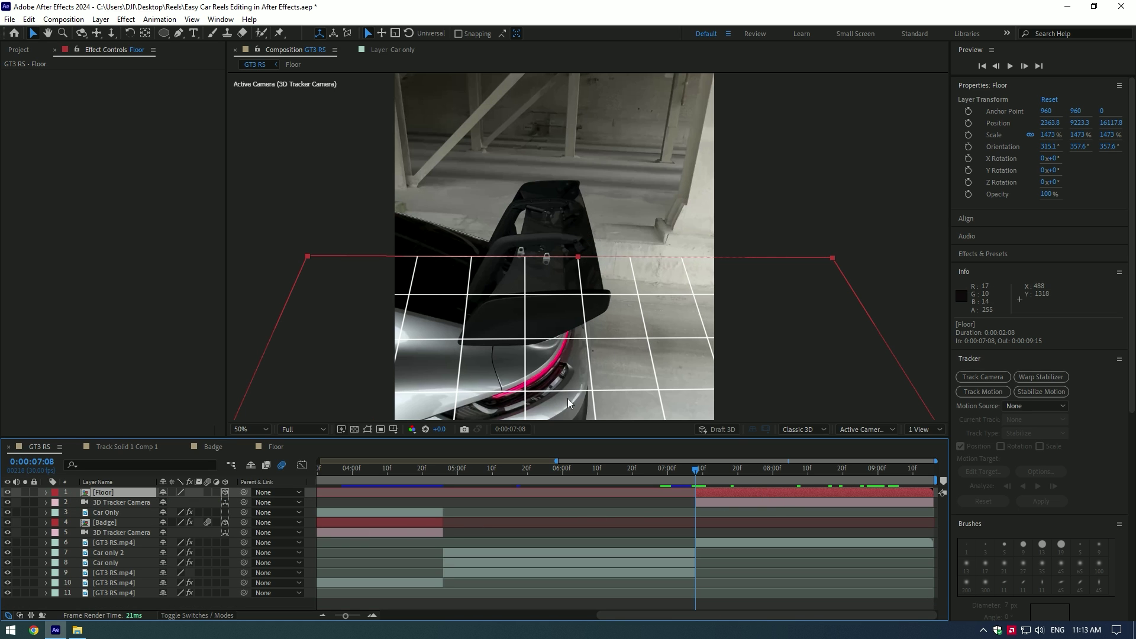
pyautogui.moveTo(583, 398); pyautogui.dragTo(567, 265)
pyautogui.press('v')
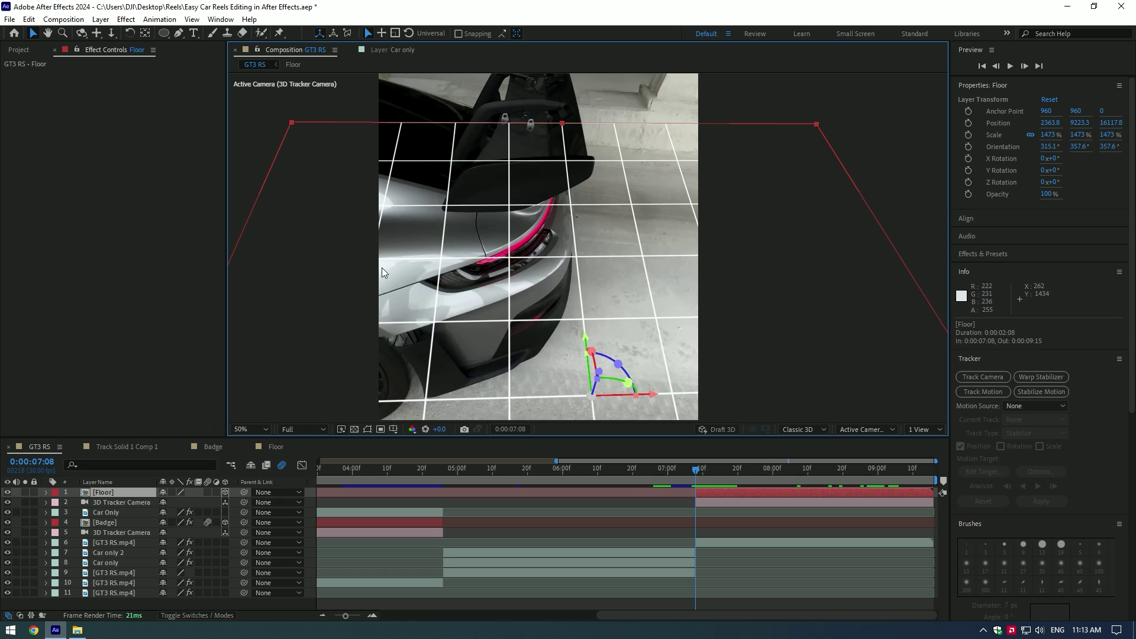
pyautogui.click(101, 19)
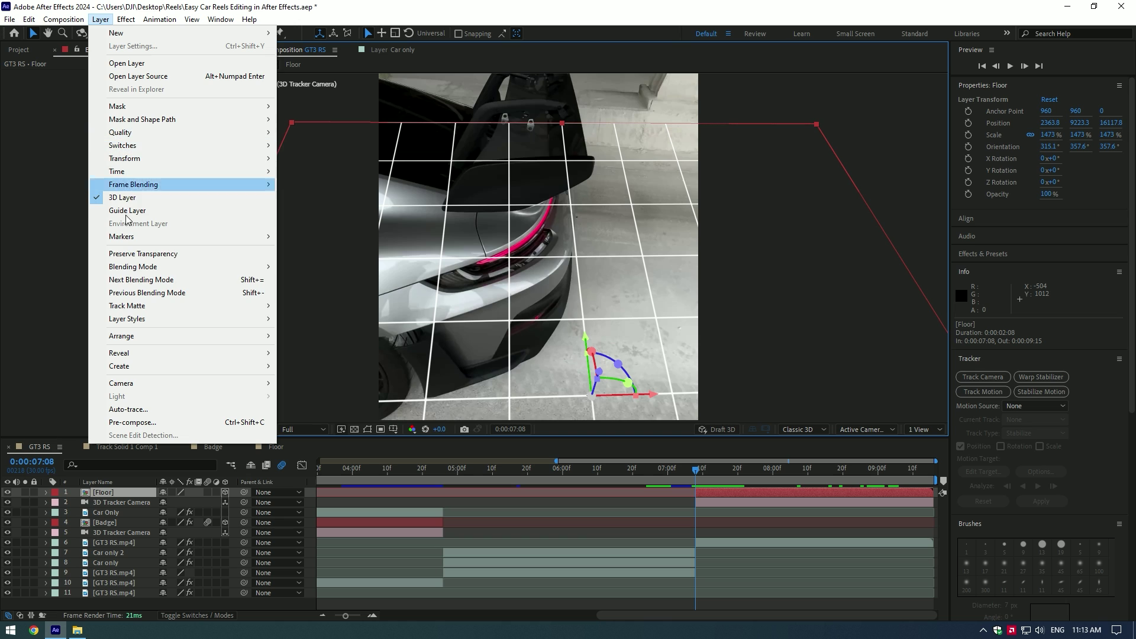
pyautogui.click(128, 409)
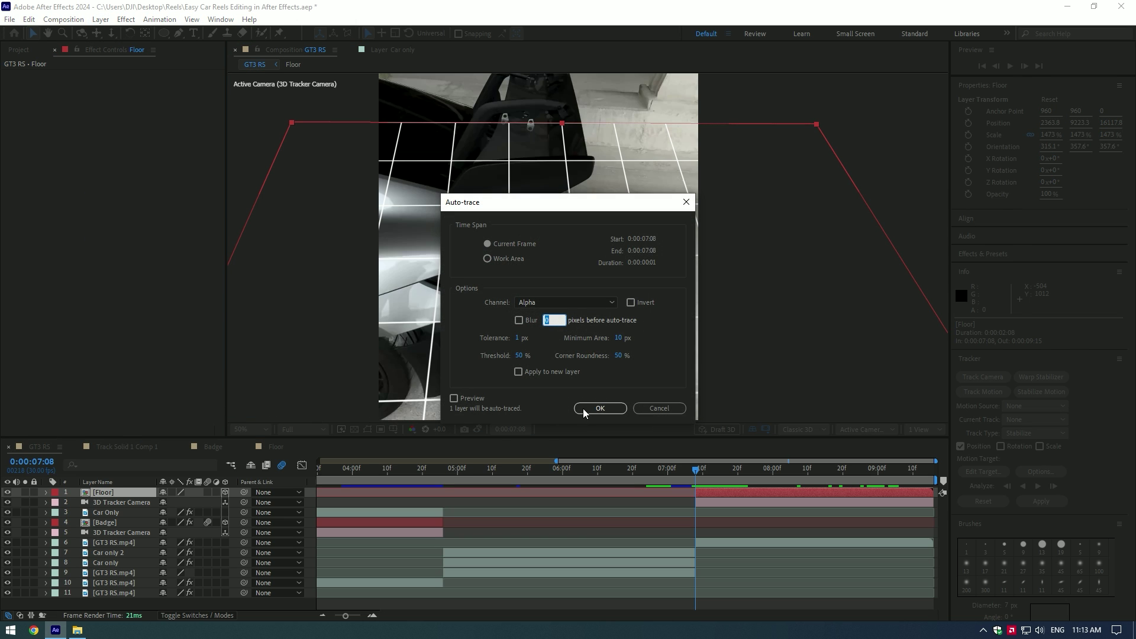
pyautogui.click(583, 411)
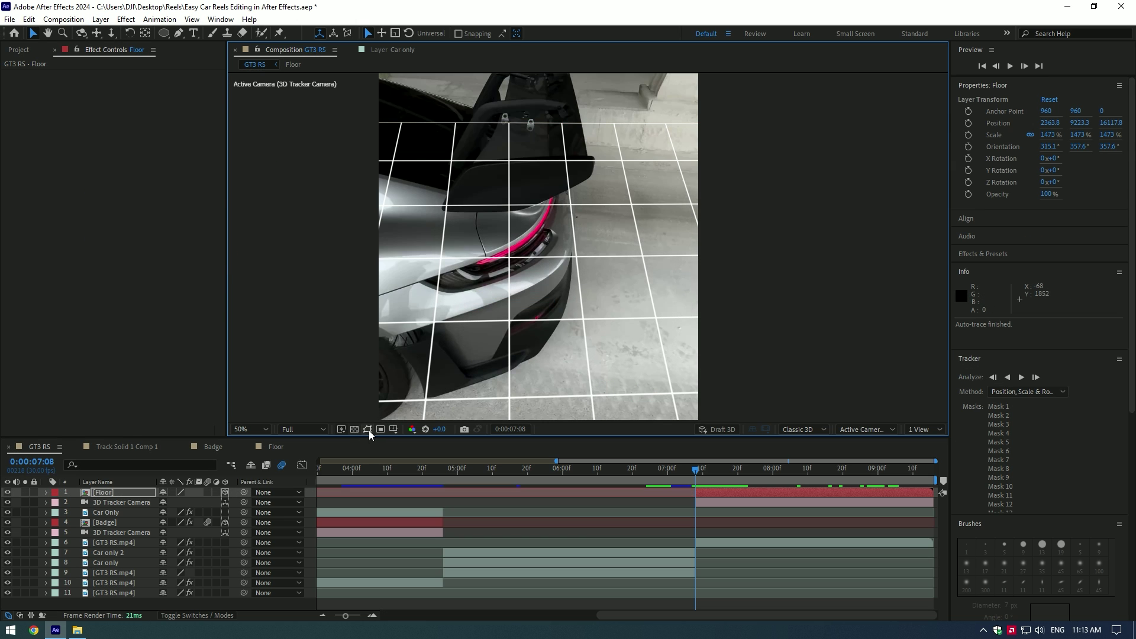
pyautogui.click(368, 431)
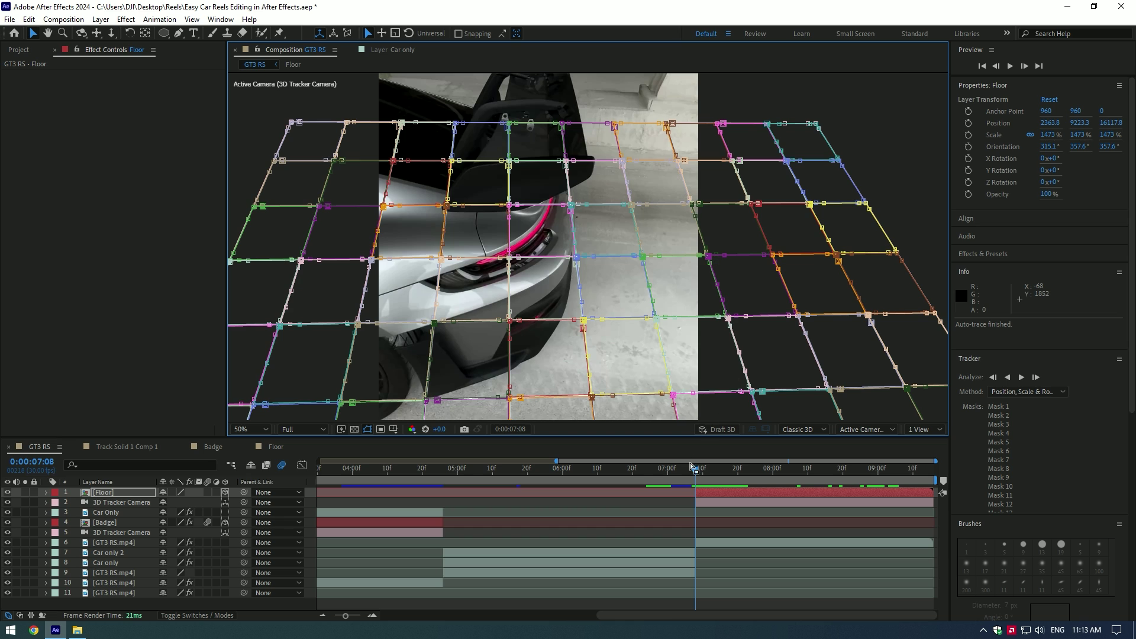
pyautogui.moveTo(720, 474); pyautogui.dragTo(652, 470)
pyautogui.click(368, 429)
# Apply Saber to the Floor layer with Composite Settings on Transparent and Core Type on Layer Masks
pyautogui.hotkey('ctrl', 'space')
pyautogui.write('saber')
pyautogui.press('Return')
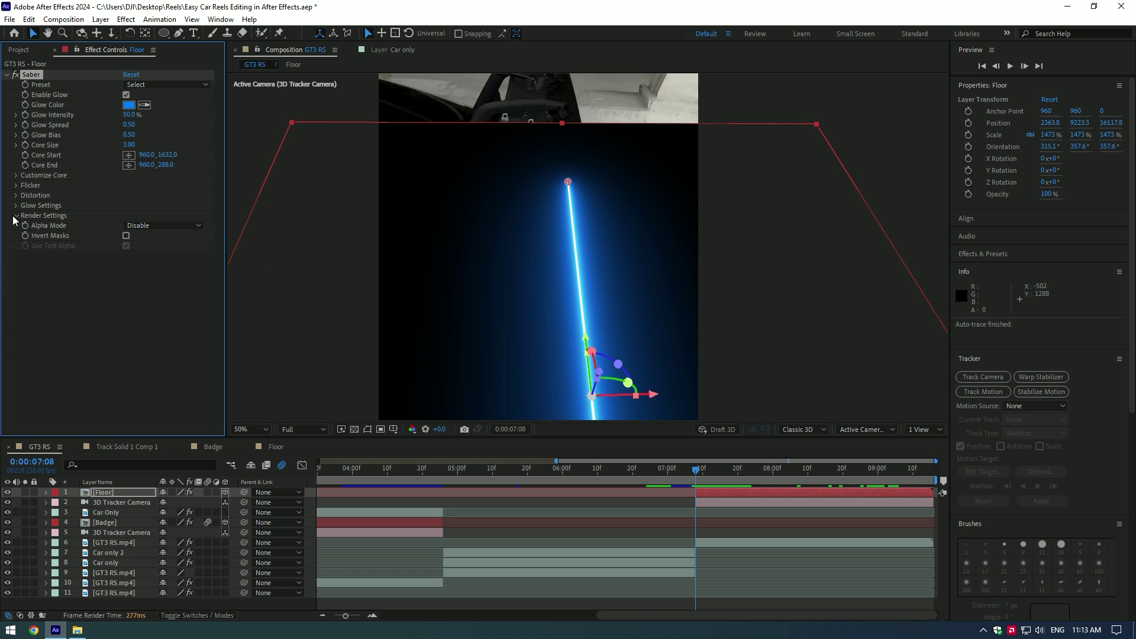
pyautogui.click(14, 217)
pyautogui.click(159, 316)
pyautogui.click(145, 326)
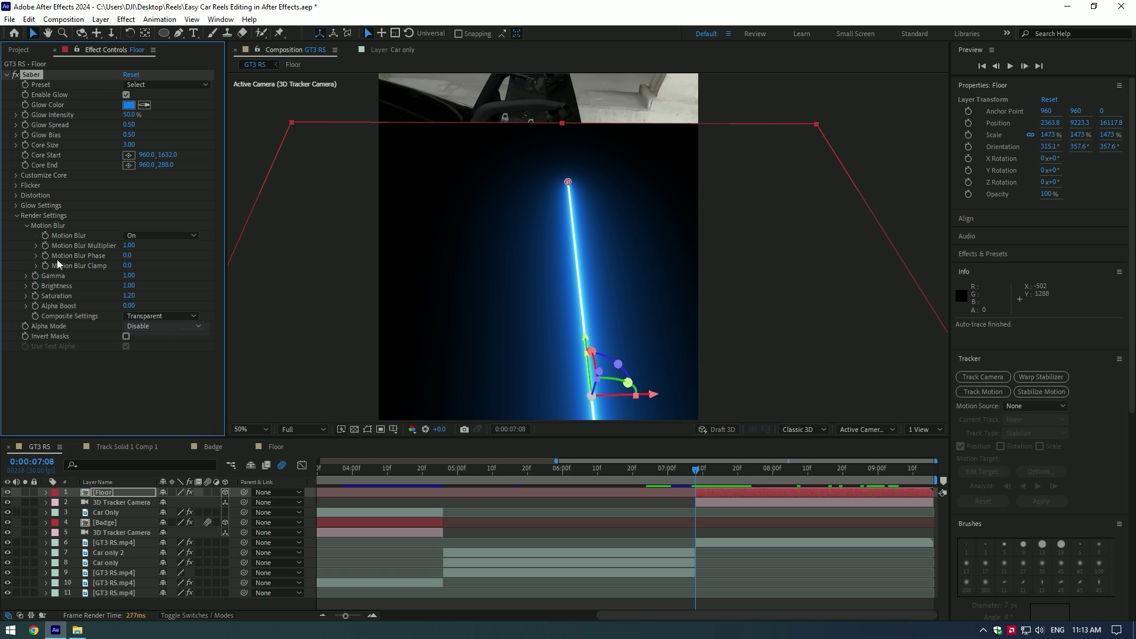
pyautogui.click(16, 176)
pyautogui.click(158, 185)
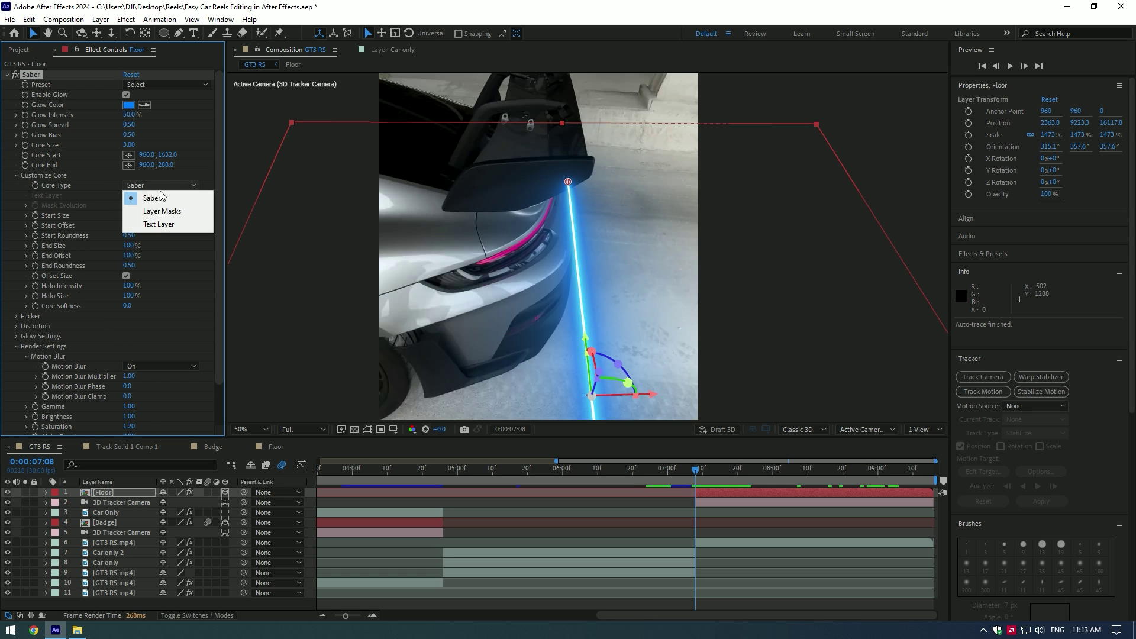
pyautogui.click(163, 215)
# Choose the Pulse preset for Saber and set Glow Intensity to 8% and Core Size to 1.40
pyautogui.click(149, 83)
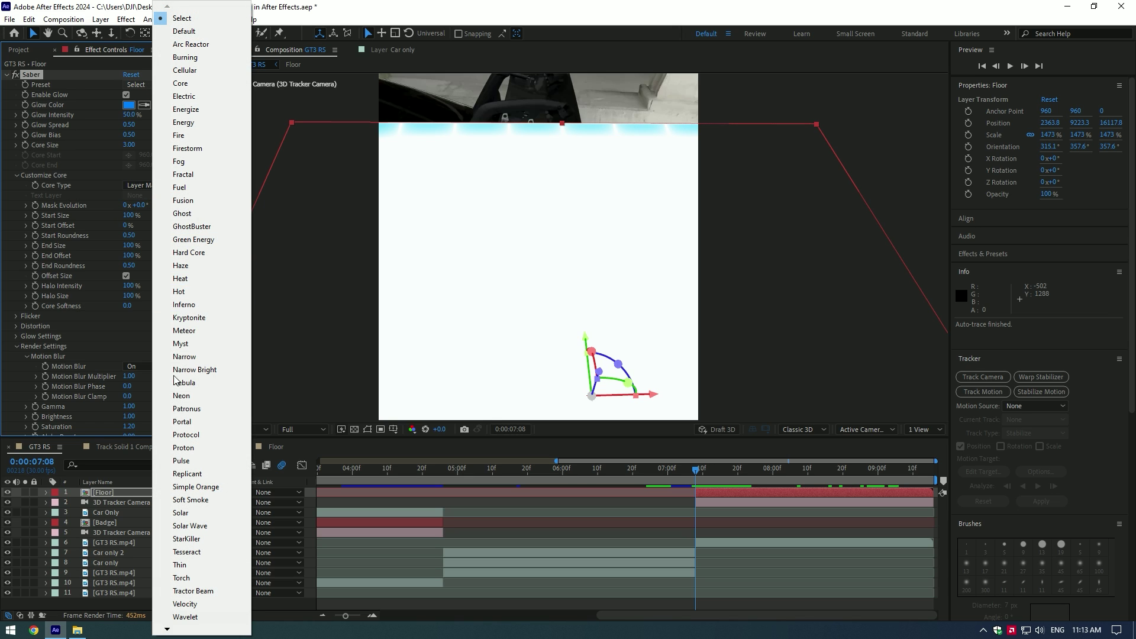
pyautogui.click(181, 461)
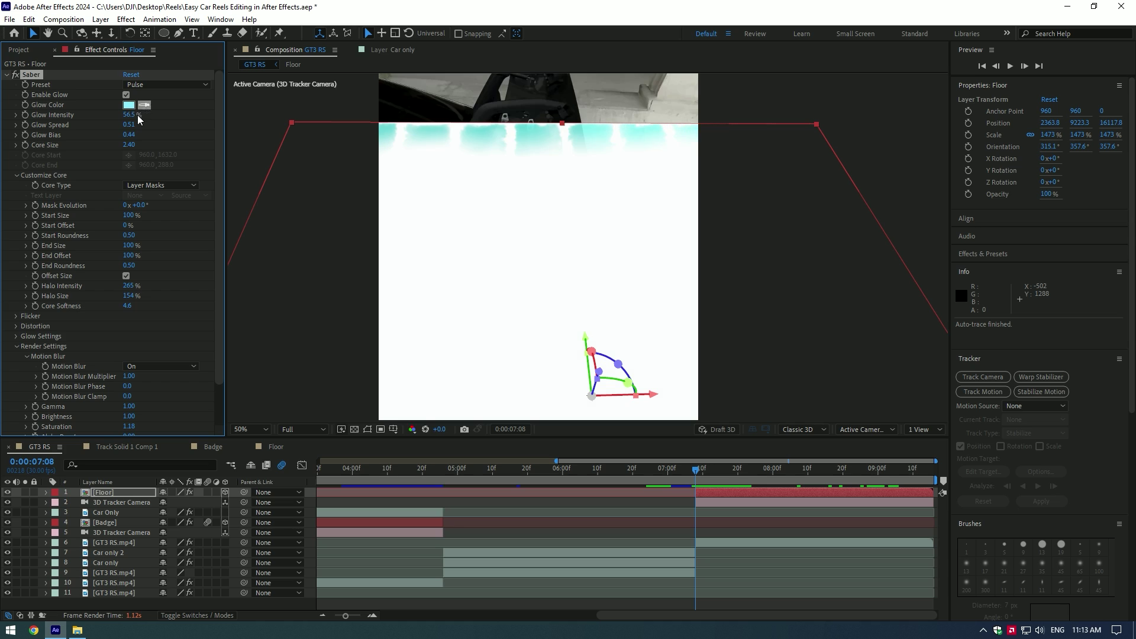
pyautogui.moveTo(94, 115); pyautogui.dragTo(104, 115)
pyautogui.scroll(-2, 255, 139)
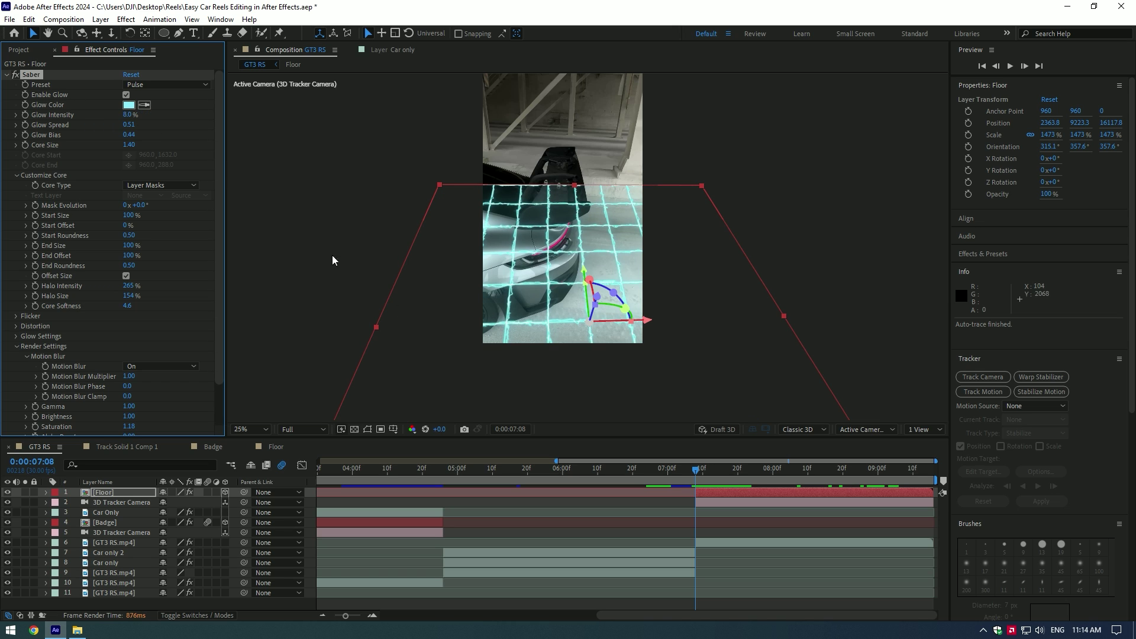
# Change the Saber Glow Color to bright yellow
pyautogui.click(129, 105)
pyautogui.moveTo(882, 314); pyautogui.dragTo(886, 329)
pyautogui.moveTo(852, 222); pyautogui.dragTo(895, 195)
pyautogui.click(978, 203)
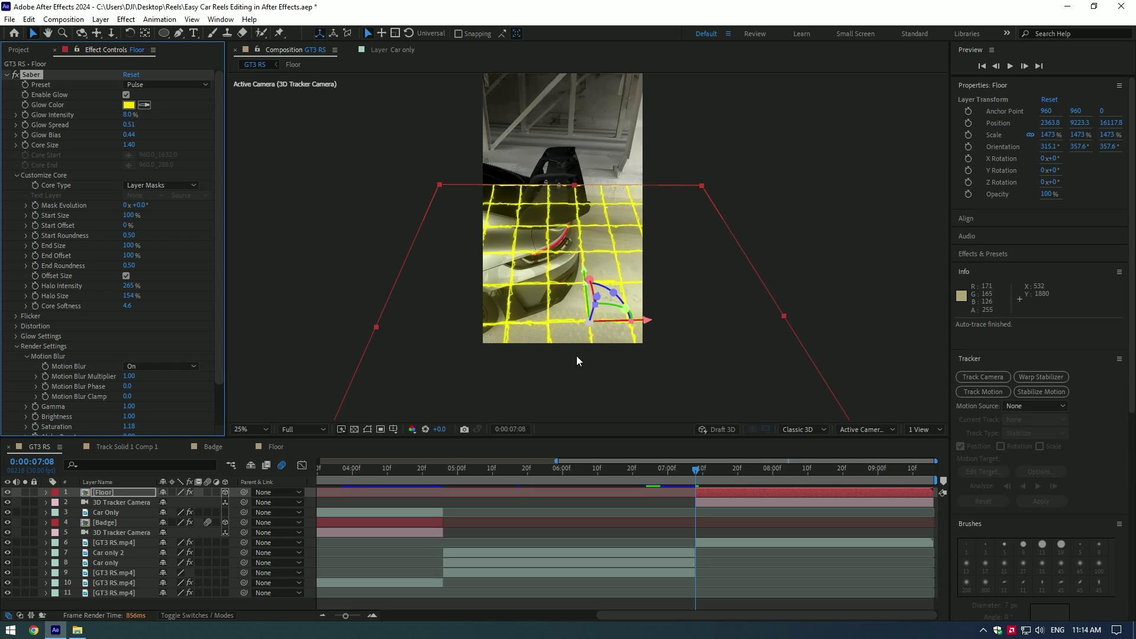
# Duplicate the last GT3 RS.mp4 clip, place the copy above the Floor layer and rename it Car only
pyautogui.click(723, 549)
pyautogui.hotkey('ctrl', 'd')
pyautogui.moveTo(121, 543); pyautogui.dragTo(112, 489)
pyautogui.rightClick(112, 490)
pyautogui.click(145, 455)
pyautogui.write('Car only')
pyautogui.press('Return')
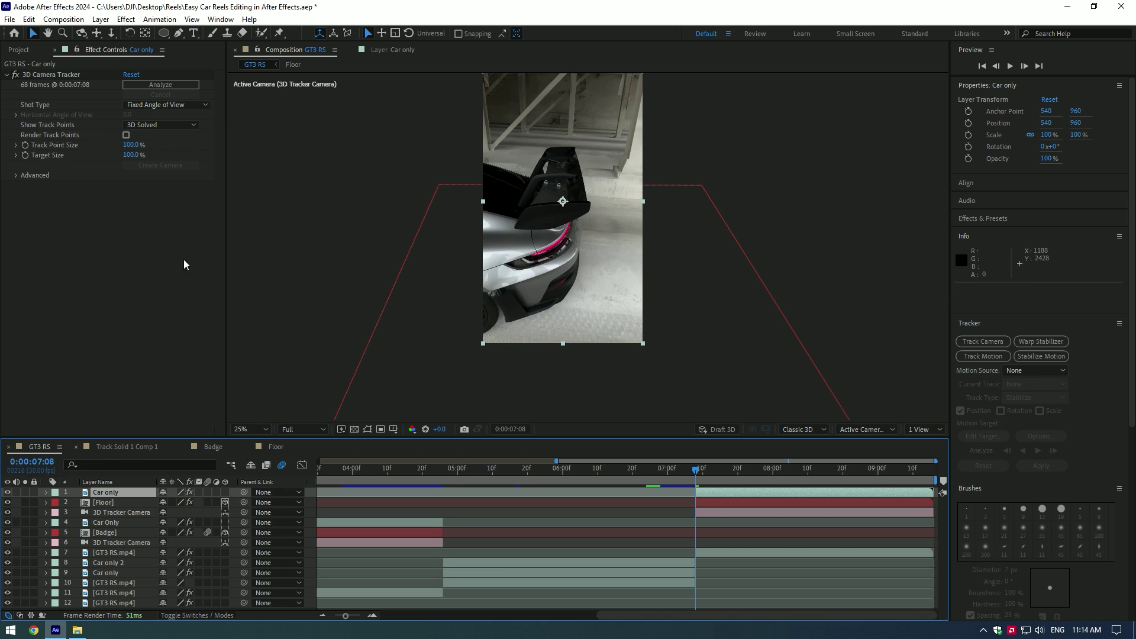
# Isolate the car and its rear wing on the top Car only layer with the Roto Brush and freeze the result
pyautogui.click(258, 37)
pyautogui.doubleClick(113, 492)
pyautogui.scroll(-2, 568, 237)
pyautogui.moveTo(586, 159); pyautogui.dragTo(515, 322)
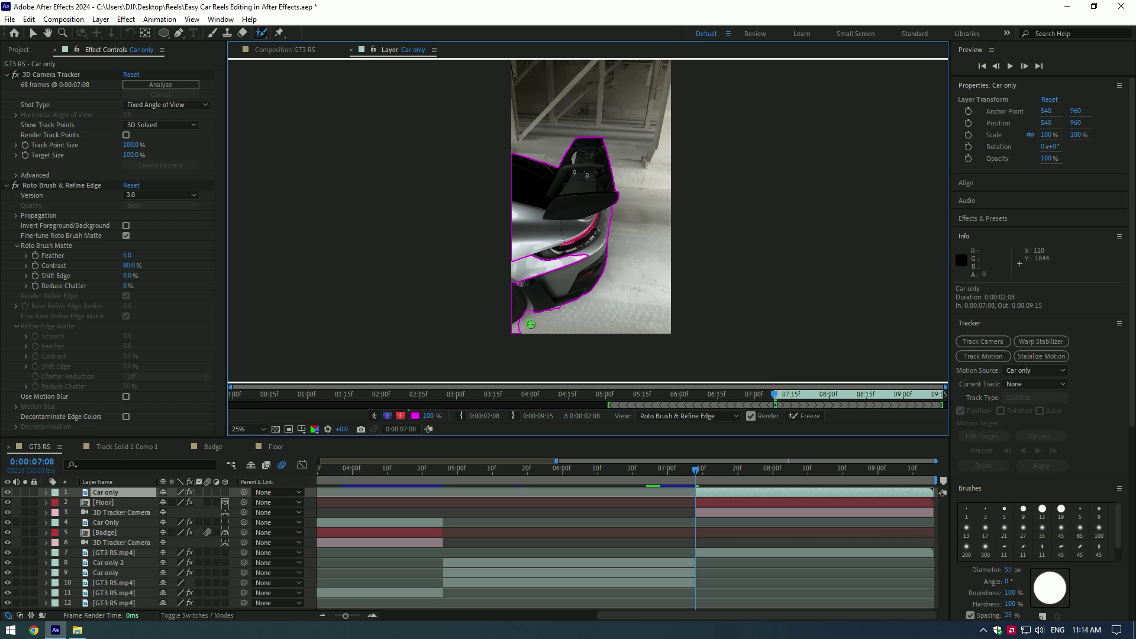
pyautogui.moveTo(524, 272); pyautogui.dragTo(577, 259)
pyautogui.scroll(3, 621, 202)
pyautogui.moveTo(474, 89)
pyautogui.mouseDown()
pyautogui.moveTo(452, 241)
pyautogui.moveTo(680, 242)
pyautogui.mouseUp()
pyautogui.scroll(-3, 526, 136)
pyautogui.press('v')
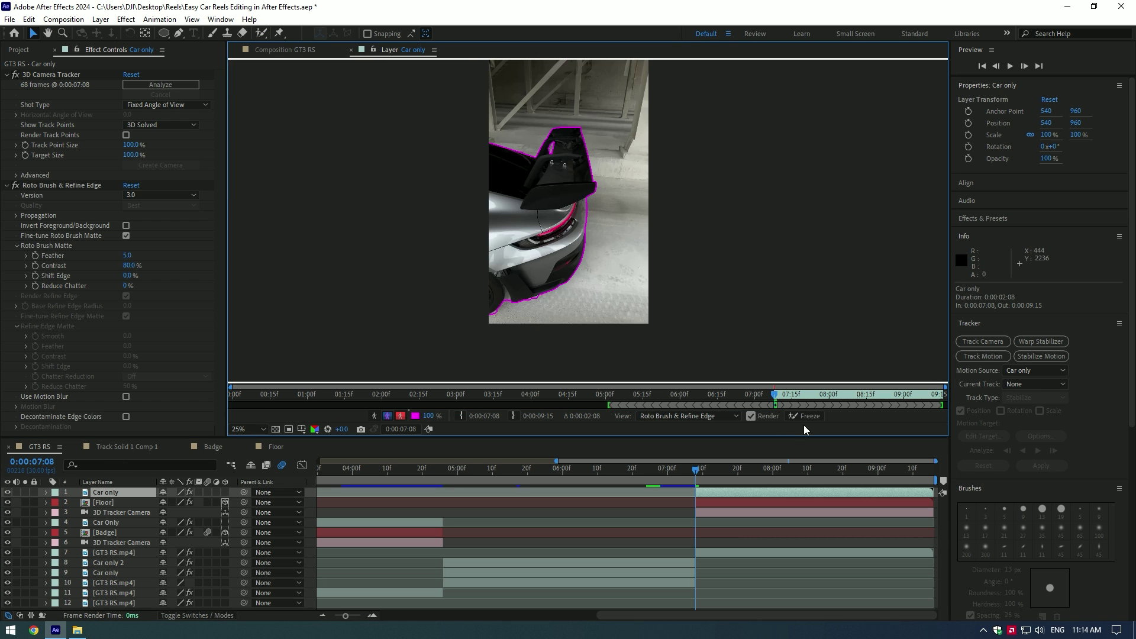
pyautogui.click(805, 416)
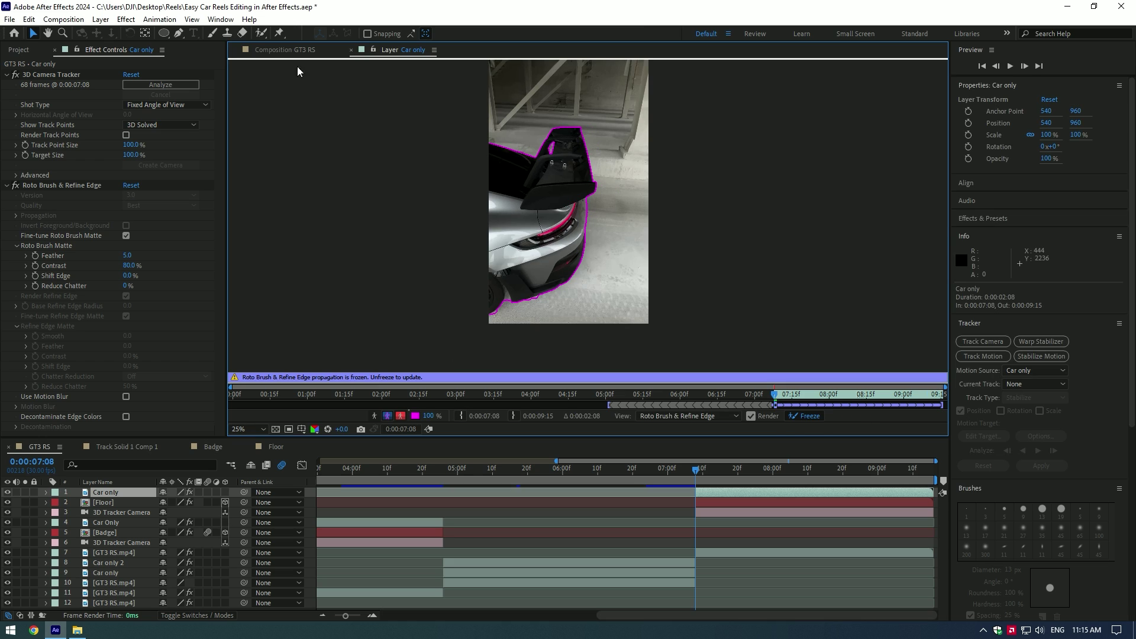
# Move the Floor grid to about 2309.9, 10276, 15064.6, rotate its Z orientation to 2.1°, and check the alignment at 0:00:09:09
pyautogui.click(285, 52)
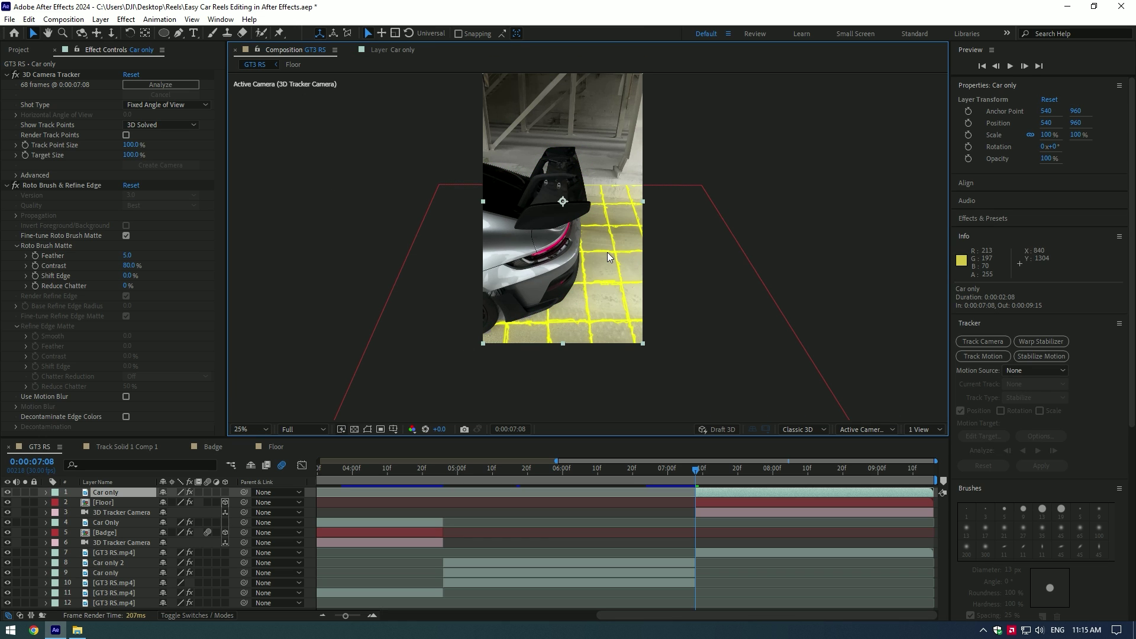
pyautogui.click(608, 253)
pyautogui.moveTo(614, 291); pyautogui.dragTo(587, 294)
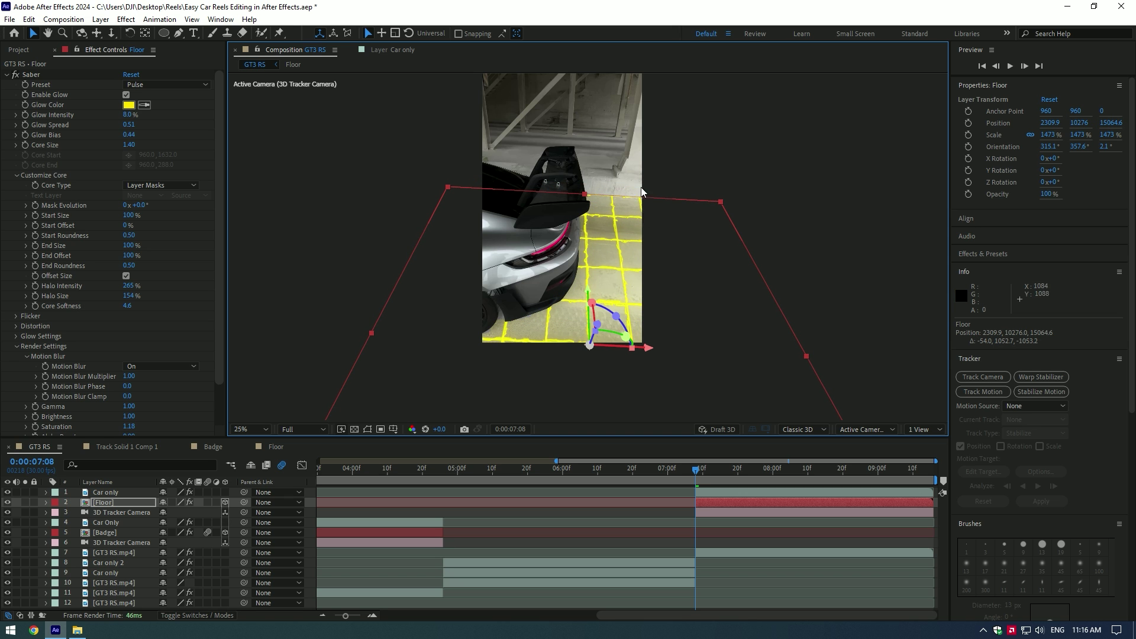
pyautogui.moveTo(700, 469); pyautogui.dragTo(910, 471)
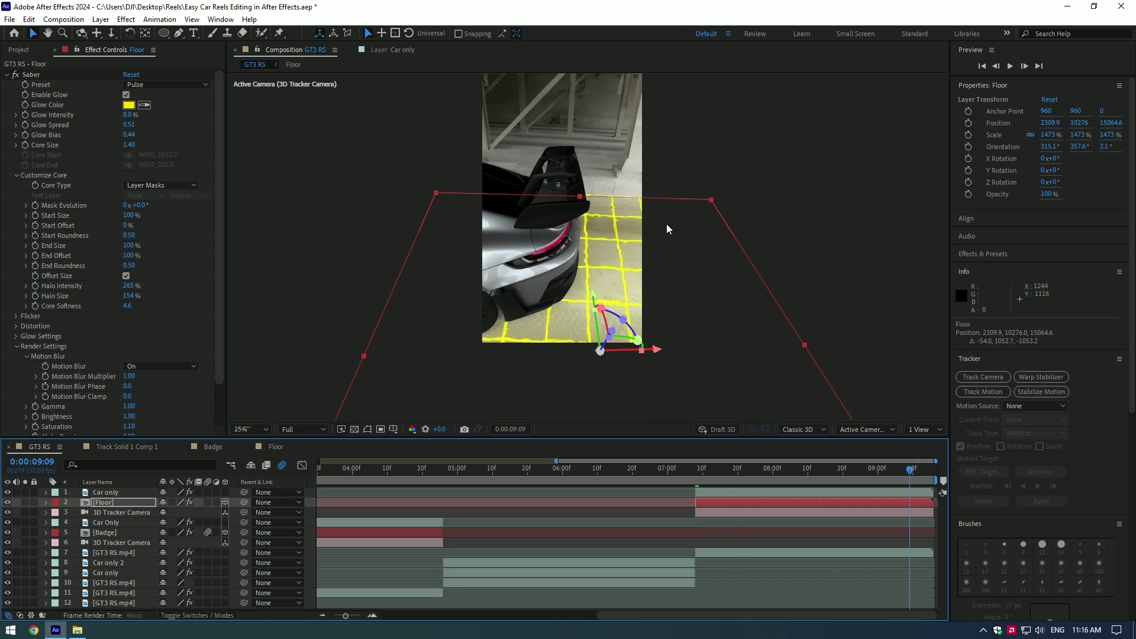